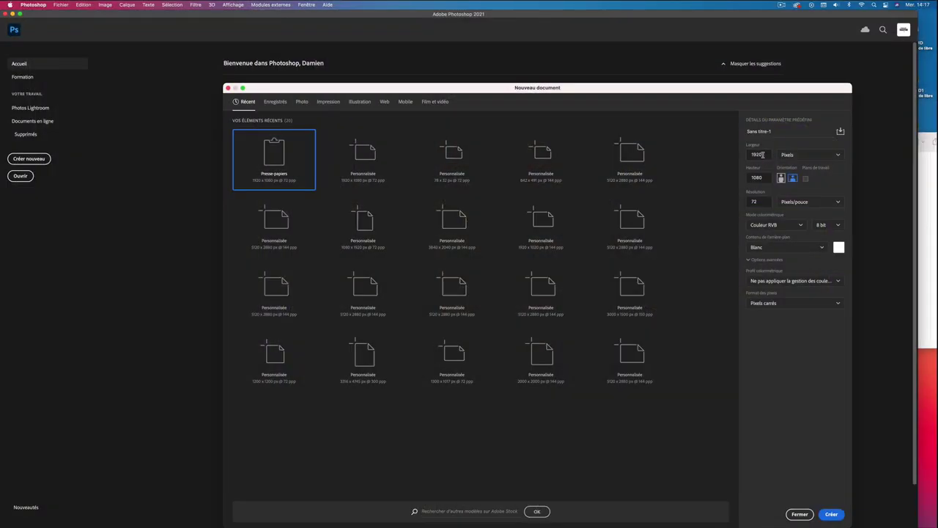
- Select the 1920 width value in the New Document dialog for a 1920 × 1080 px canvas
mouse_move(763, 154)
left_mouse_down()
mouse_move(733, 155)
mouse_move(749, 179)
mouse_move(725, 197)
left_mouse_up()
- Create the blank 1920 × 1080 canvas, zoom in, and set the foreground colour to 000611
left_click(832, 514)
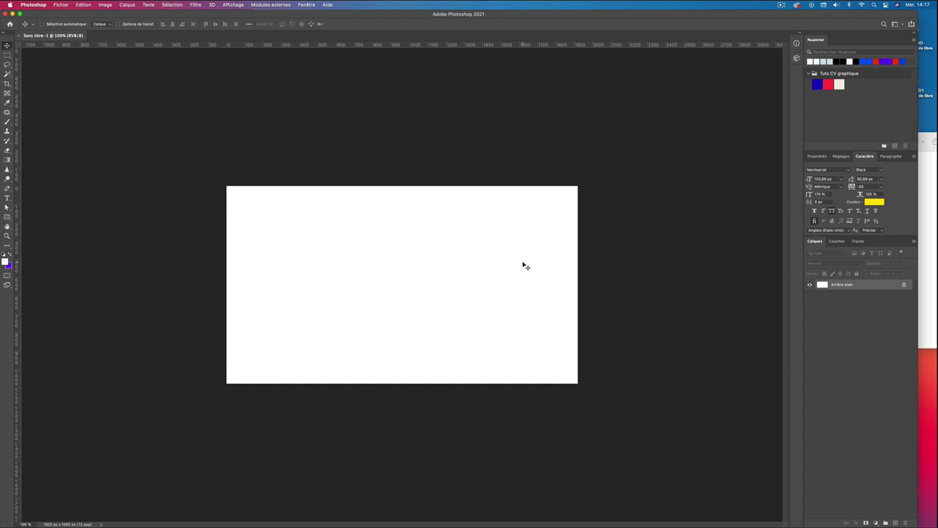
key("super+plus")
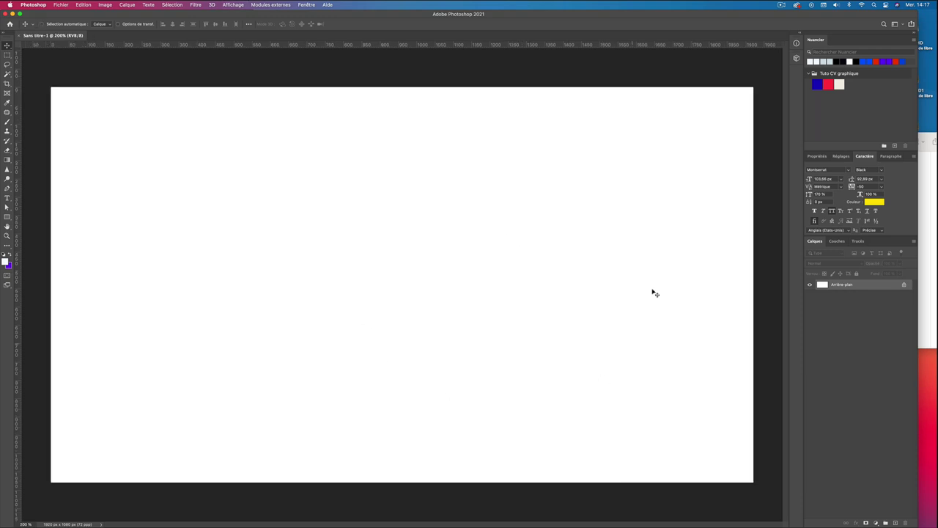
left_click(5, 261)
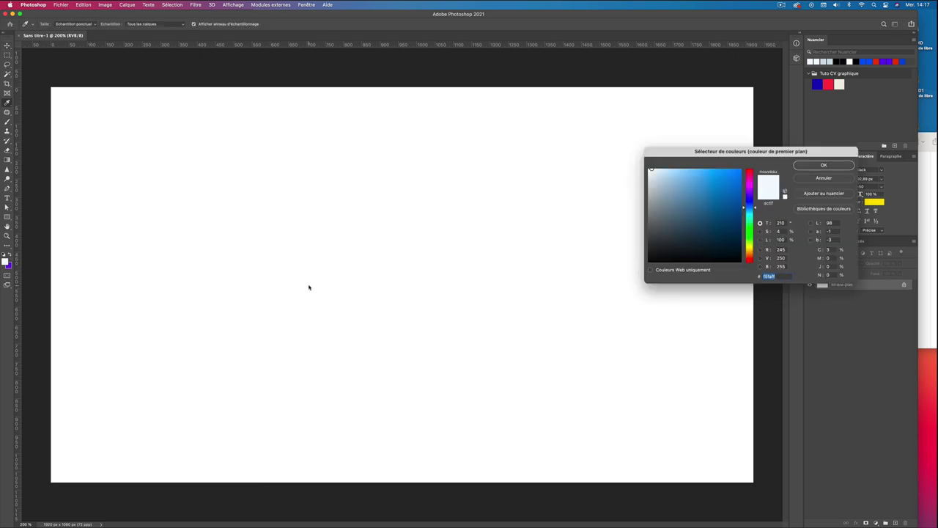
type("000")
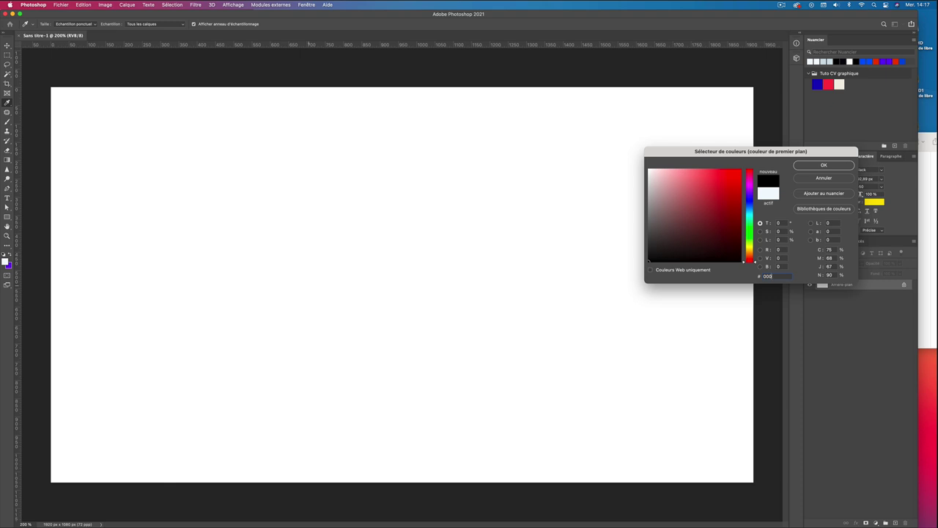
type("611")
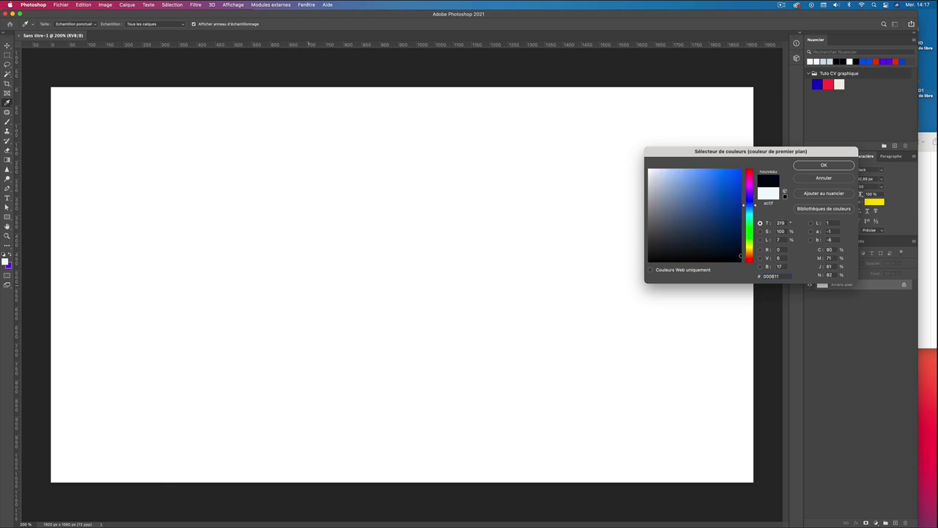
key("Return")
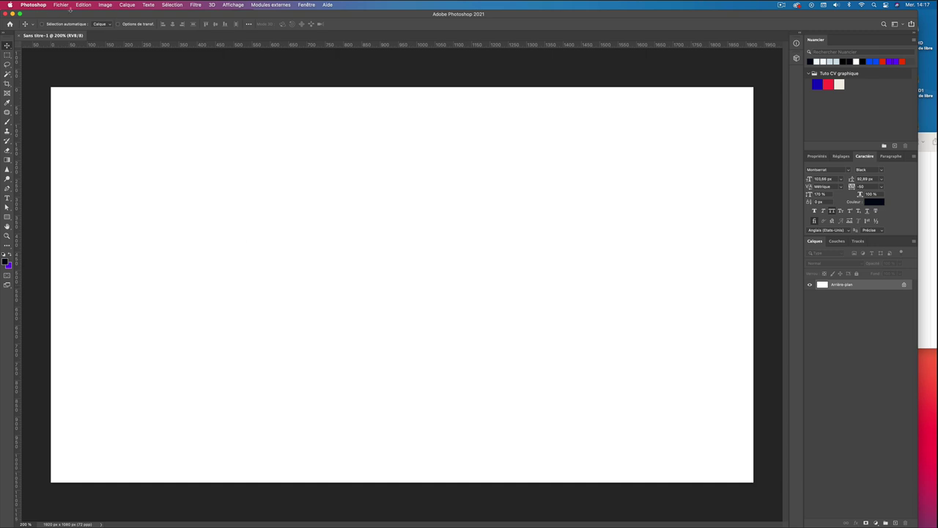
left_click(84, 5)
- Fill the canvas with dark navy, then add a 2-column, 2-row guide layout with 125 px margins
left_click(94, 117)
left_click(526, 235)
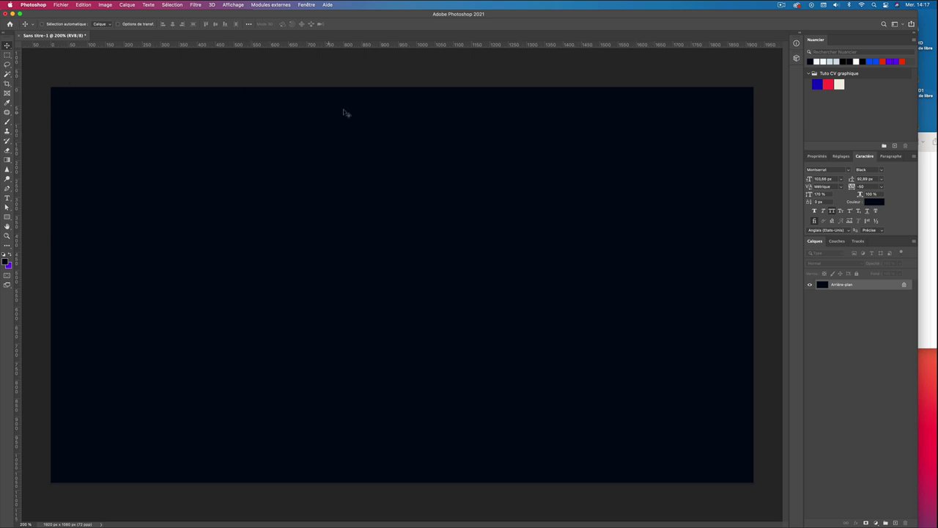
left_click(231, 5)
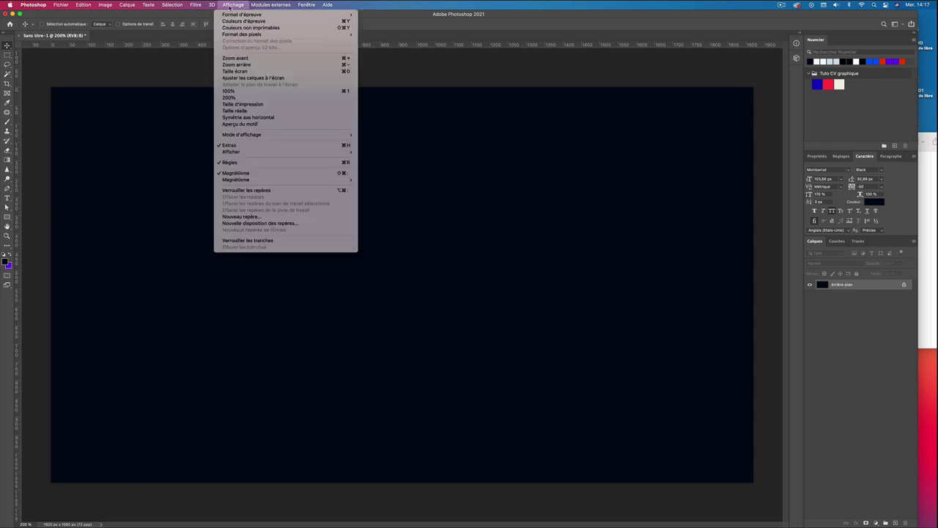
left_click(286, 222)
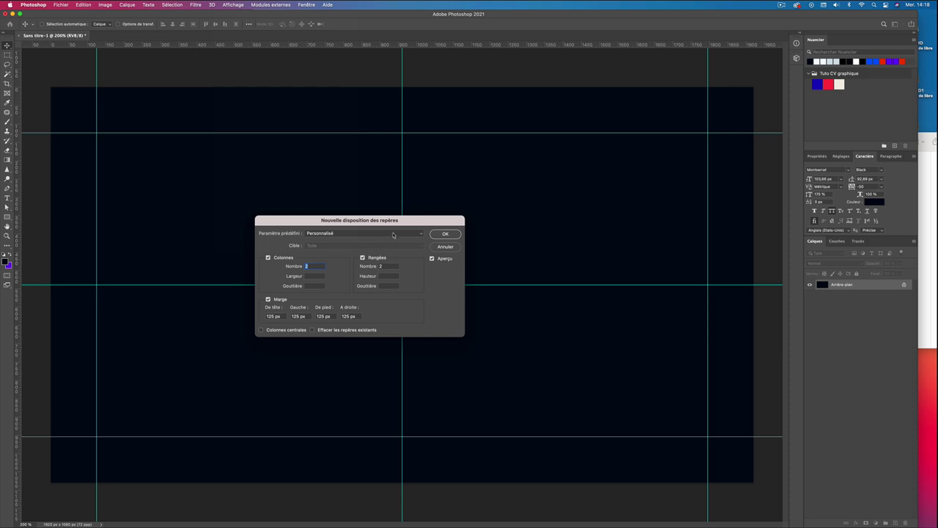
left_click_drag(393, 220, 772, 291)
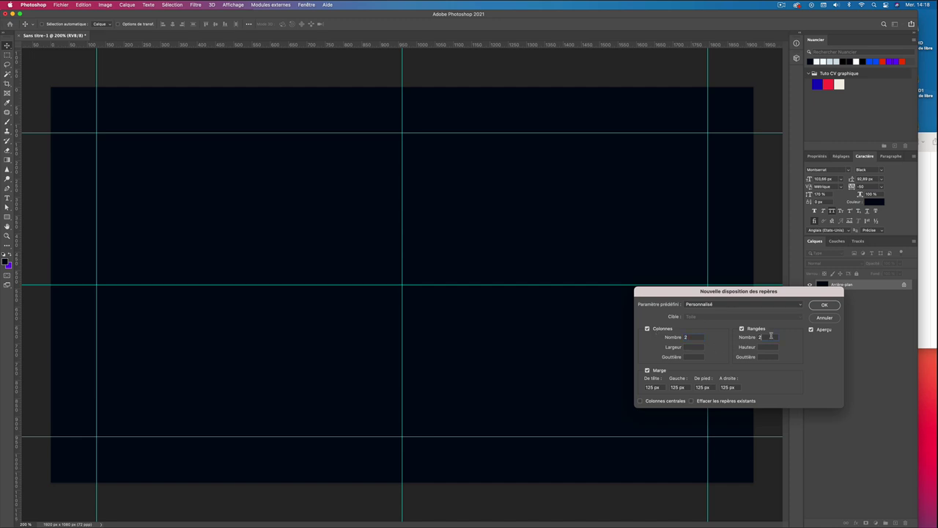
double_click(662, 387)
key("Tab")
key("Tab")
key("Tab")
left_click(812, 329)
left_click(811, 330)
left_click(824, 306)
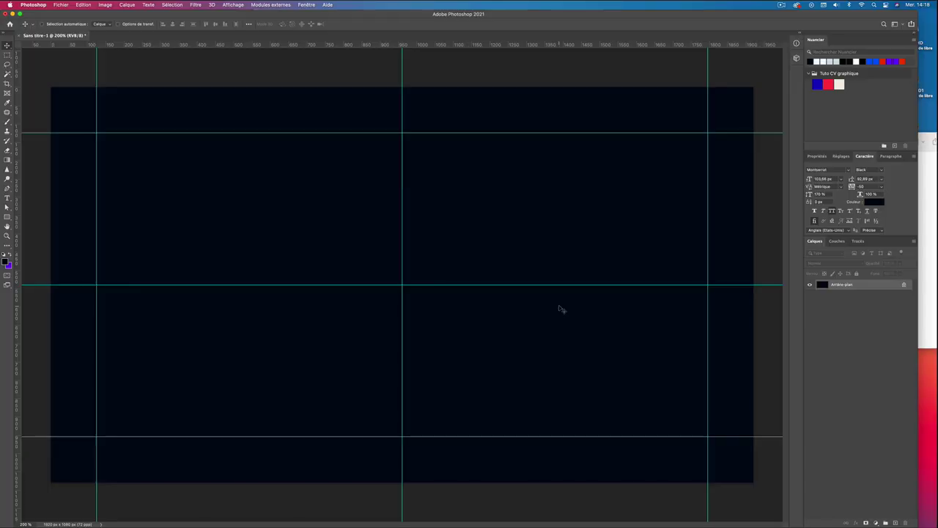
- Add a new layer named 'halo bleu' and set the Elliptical Marquee feather to 100 px
left_click(896, 523)
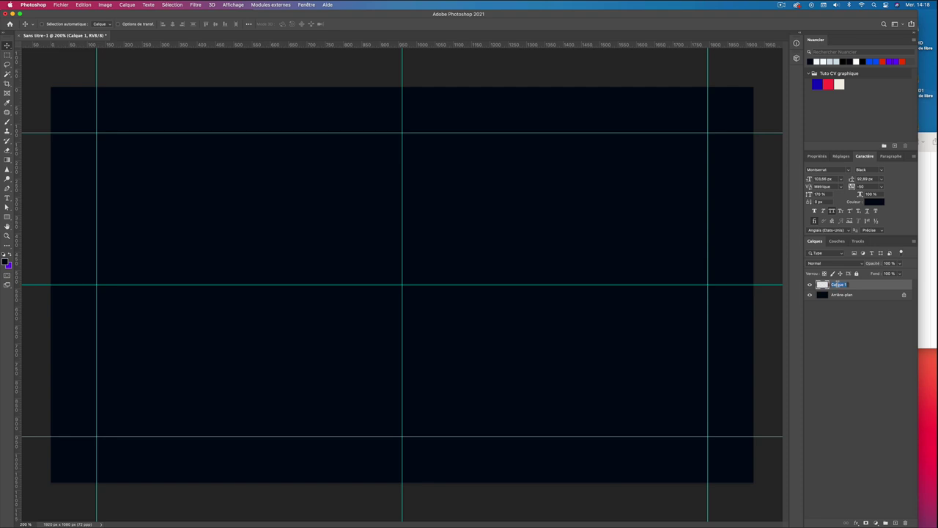
type("f")
left_click(7, 55)
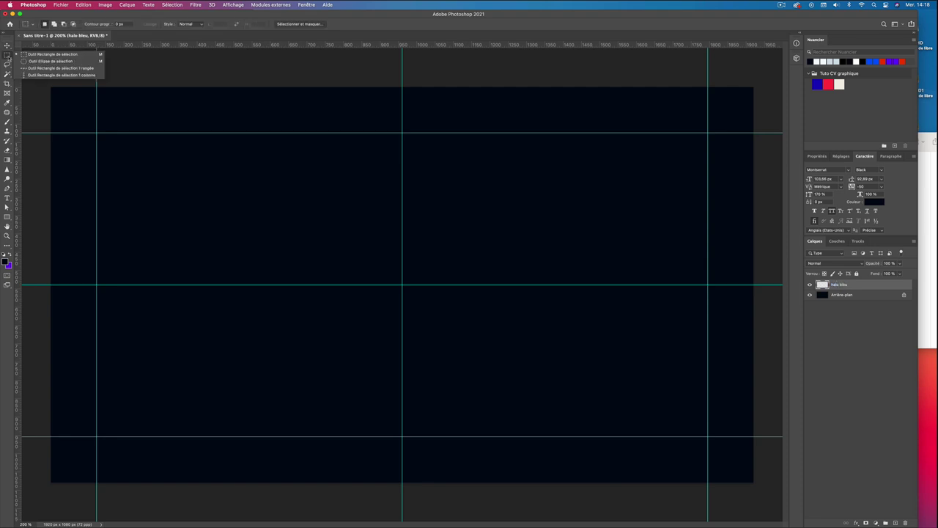
left_click(40, 62)
type("100")
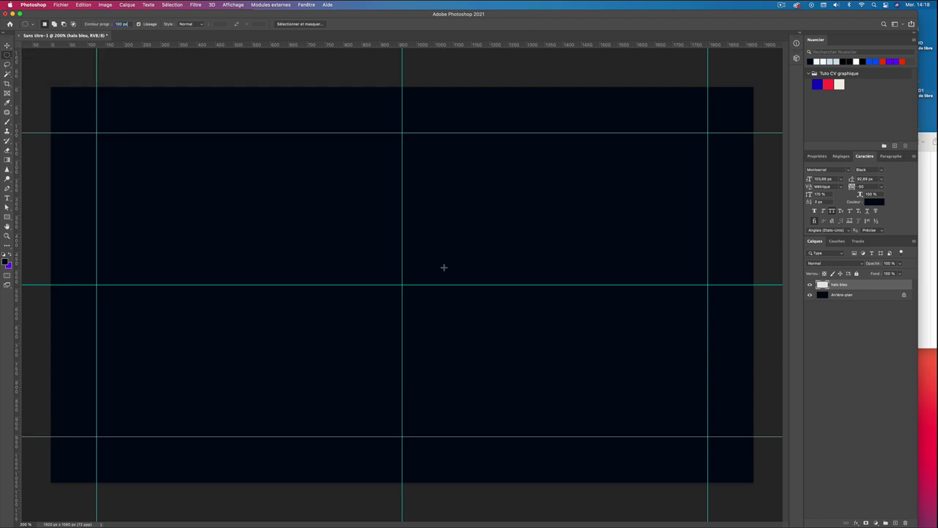
key("Return")
- Set the foreground colour to blue 1D4CDA
left_click(6, 261)
double_click(770, 276)
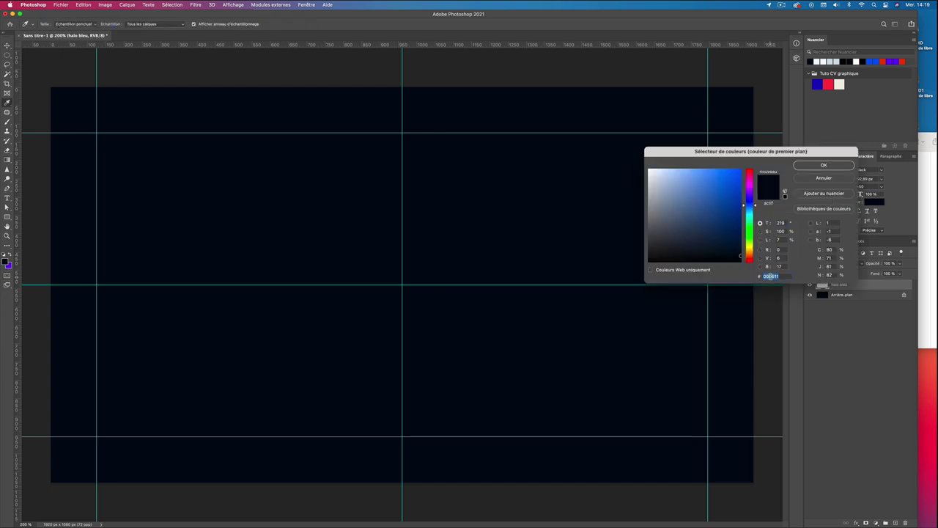
type("1D")
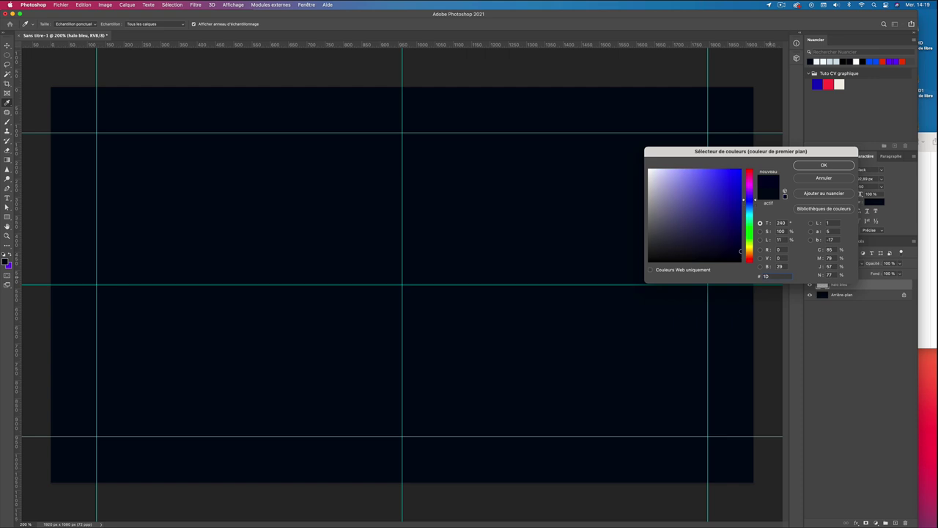
type("4CDA")
key("Return")
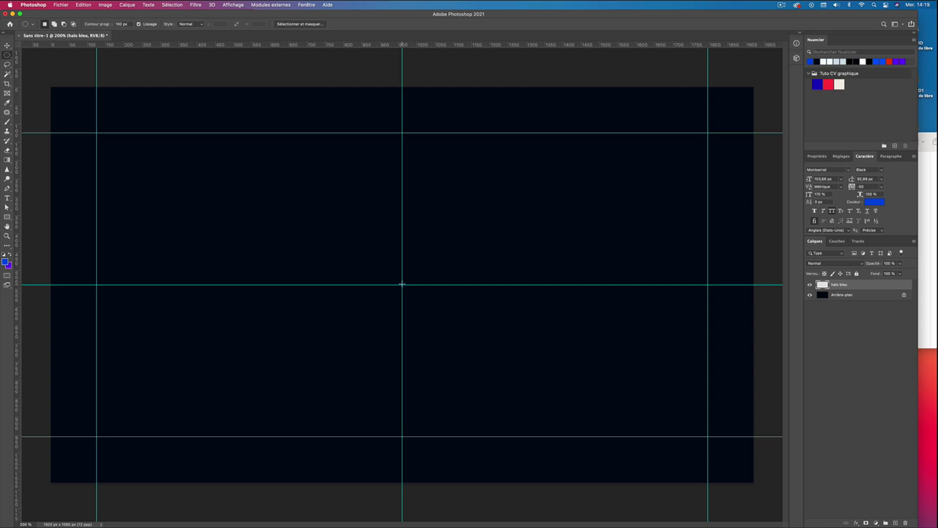
- Draw a circular selection centred on the guide intersection and fill it with blue
mouse_move(402, 284)
left_mouse_down()
mouse_move(30, 147)
mouse_move(6, 82)
left_mouse_up()
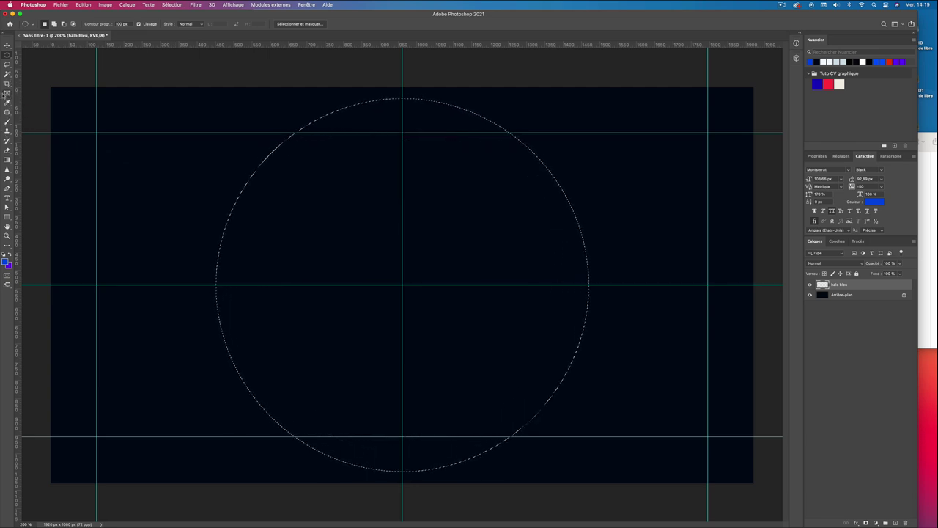
left_click(83, 4)
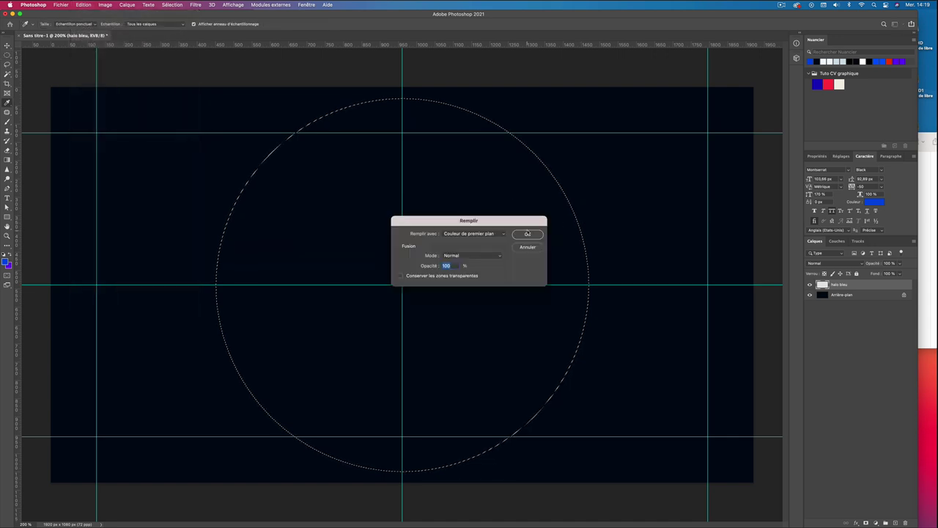
left_click(527, 234)
key("ctrl+d")
left_click(845, 265)
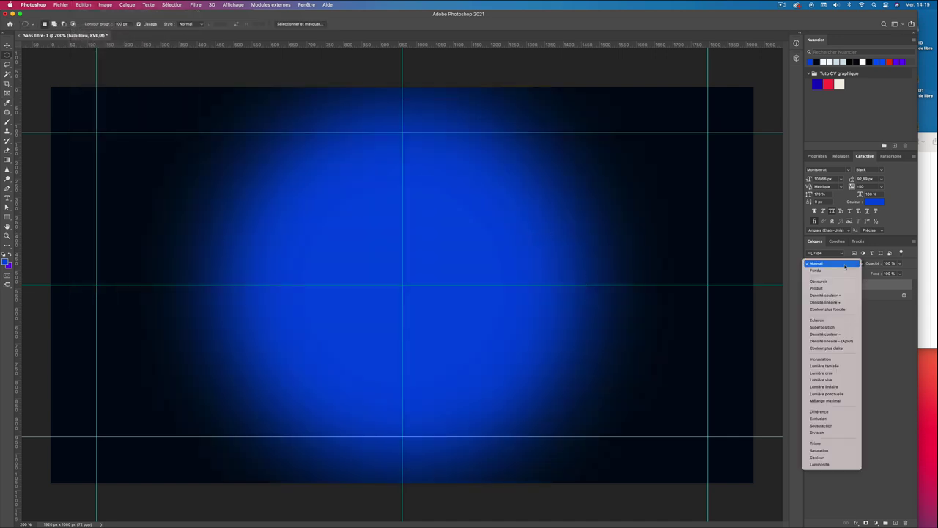
- Set the halo layer to Soft Light blending and open regina-king.jpg in Photoshop from Finder
left_click(839, 366)
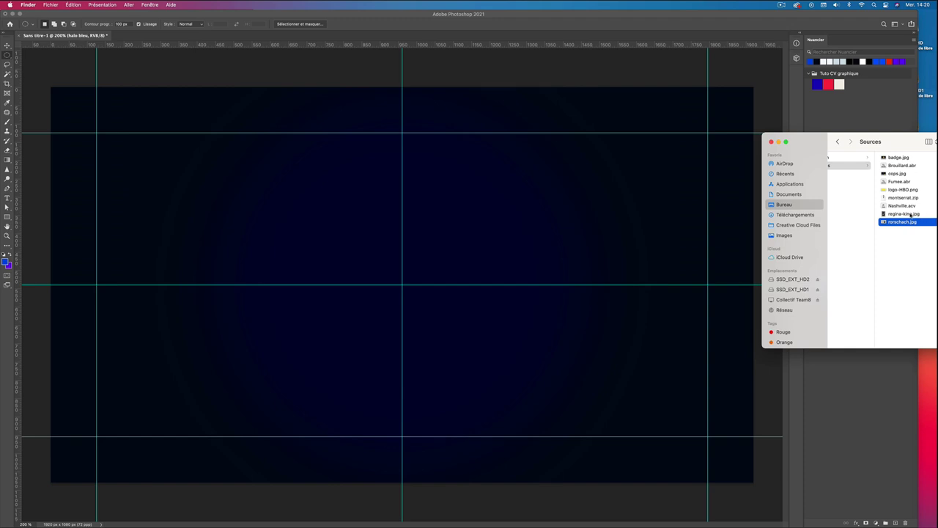
left_click(910, 213)
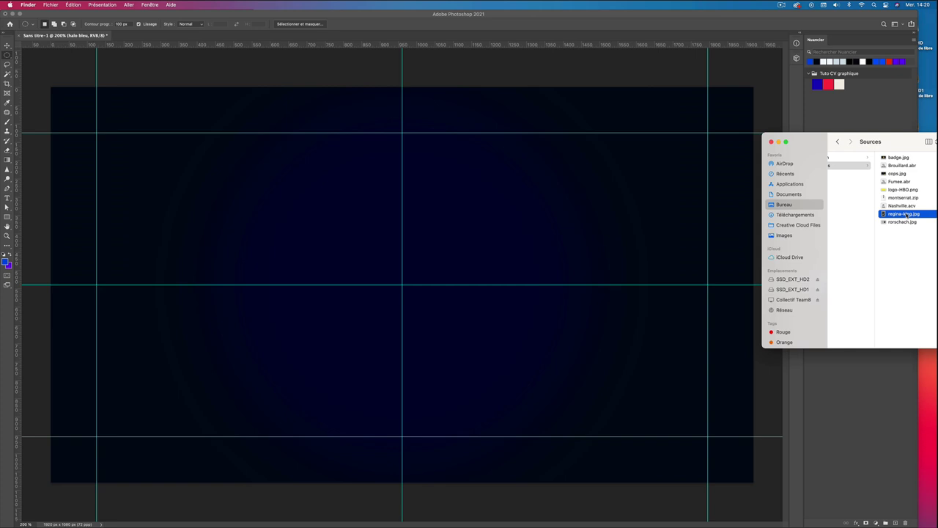
right_click(908, 215)
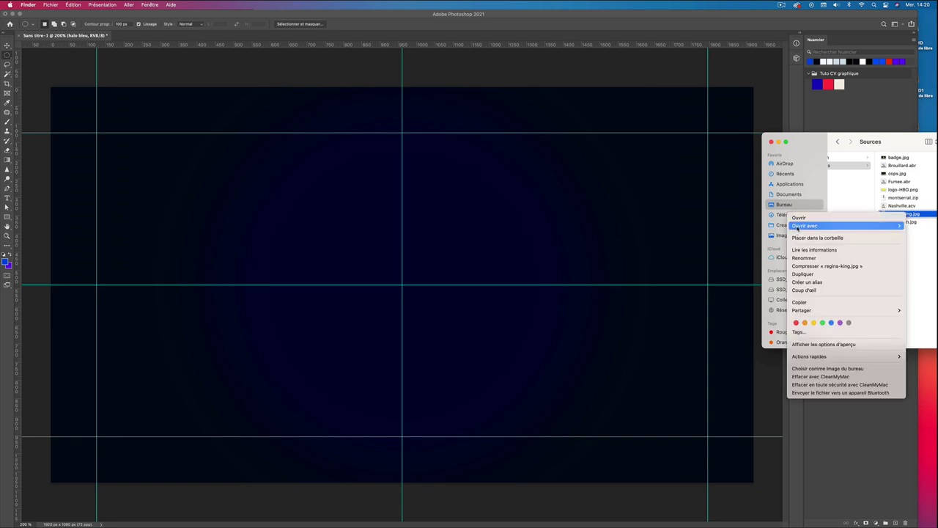
left_click(758, 243)
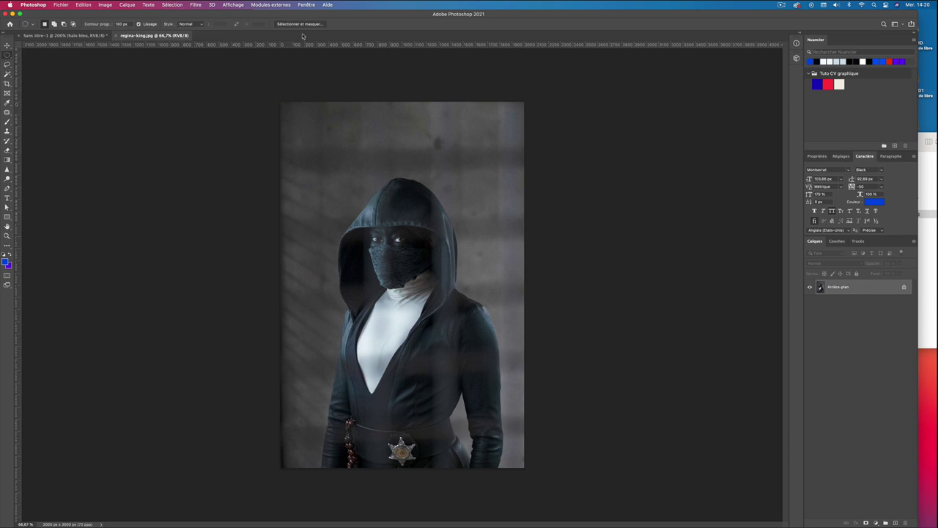
- Use Select Subject in Select and Mask on the hooded figure, previewing with the red Overlay view
left_click(301, 24)
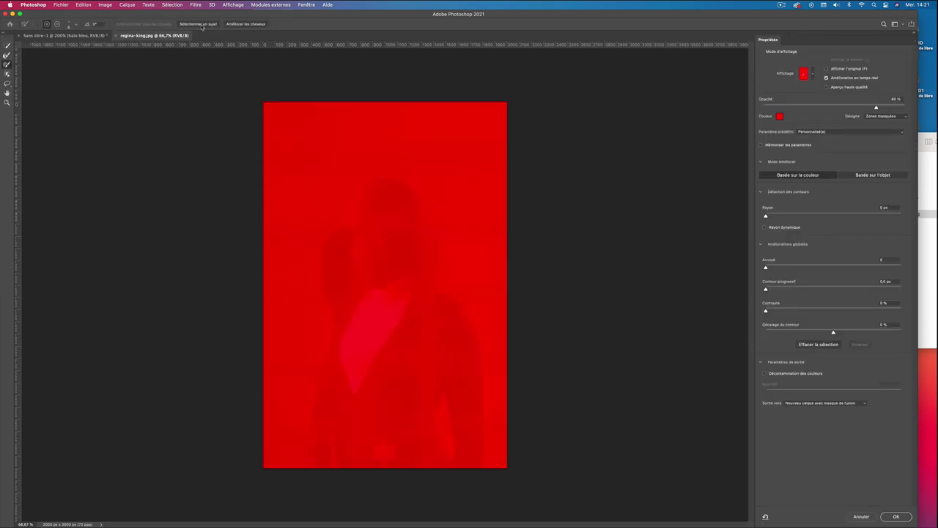
left_click(199, 24)
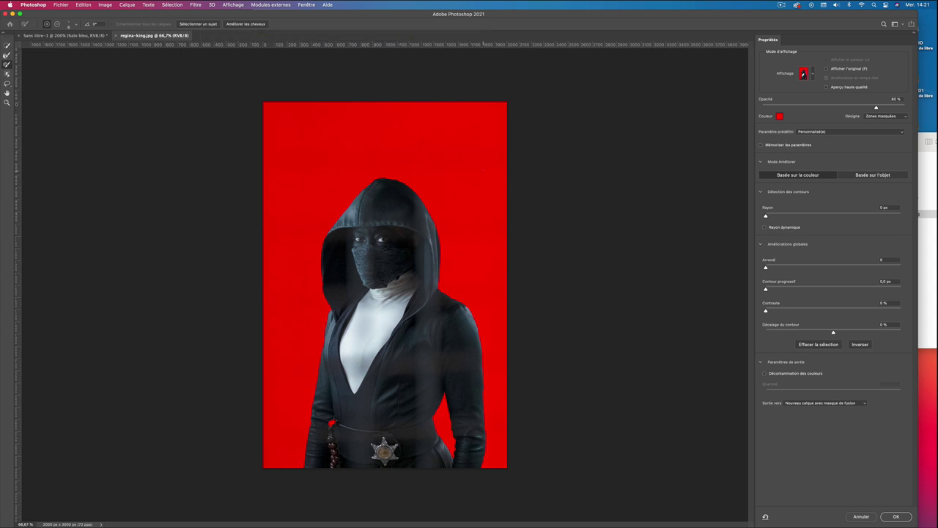
left_click(813, 76)
left_click(813, 75)
key("a")
key("t")
key("y")
key("o")
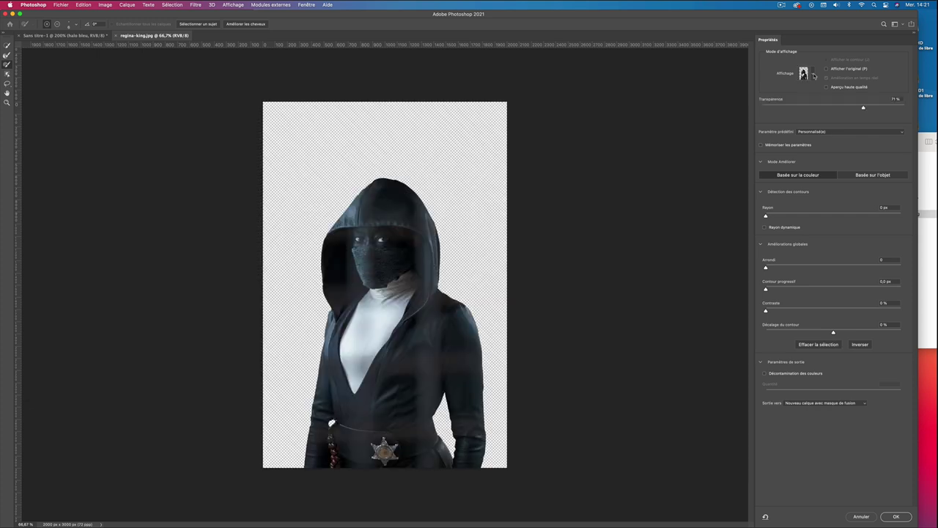
left_click(813, 75)
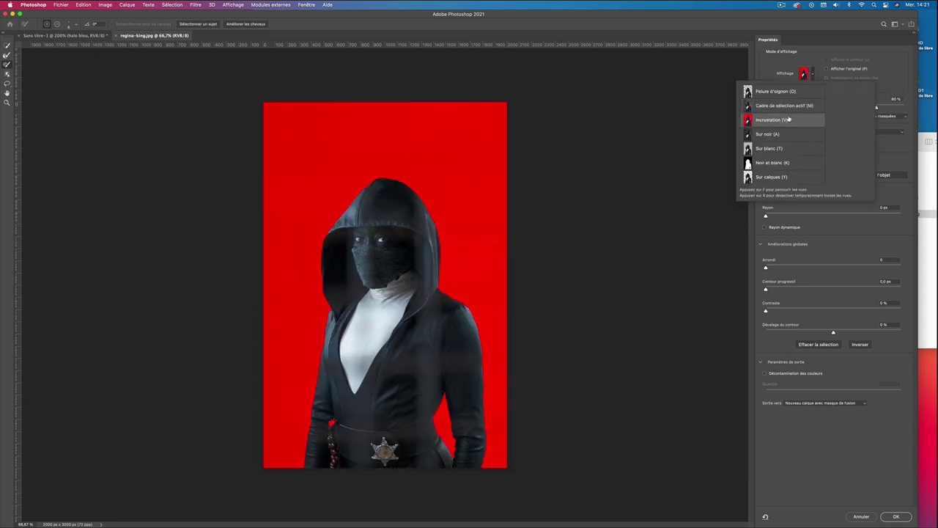
left_click(659, 161)
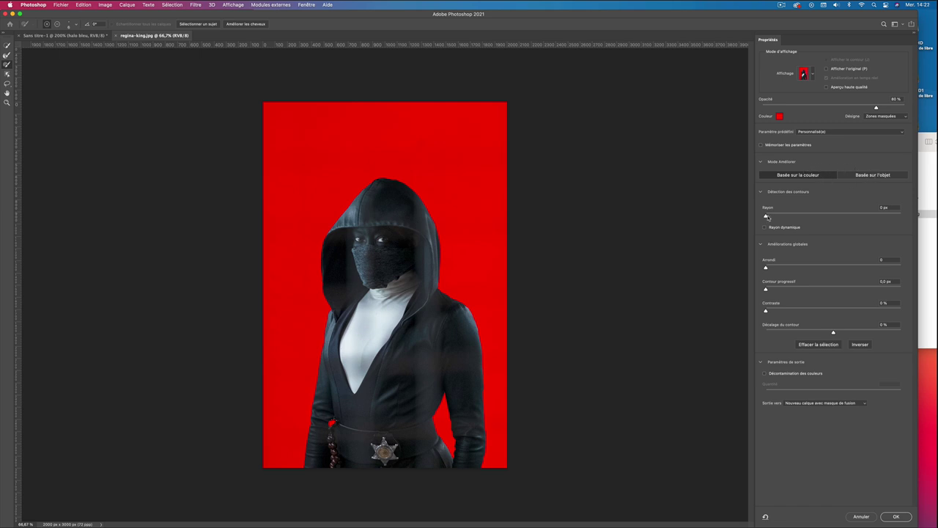
- Adjust the edge radius, then set Smooth 100, Feather 2 px, Contrast 25% and Shift Edge -10%
mouse_move(768, 217)
left_mouse_down()
mouse_move(831, 217)
mouse_move(739, 217)
left_mouse_up()
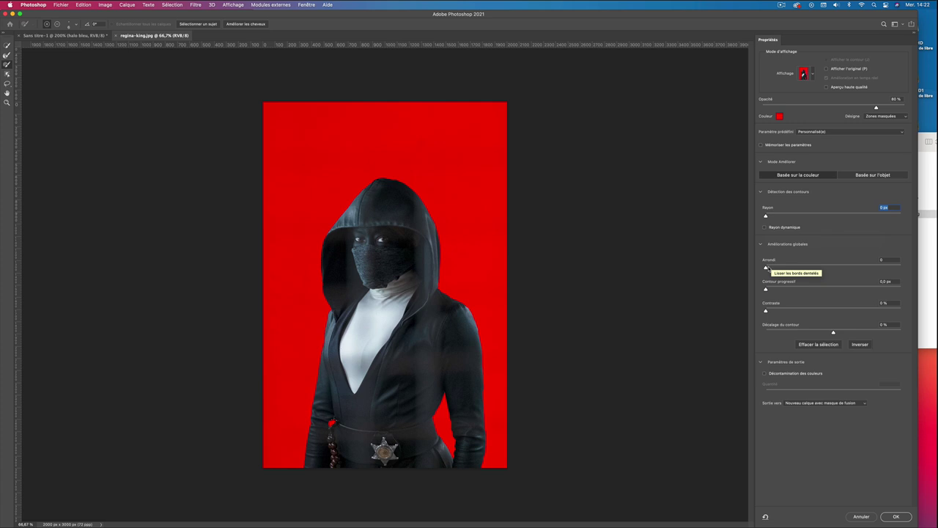
left_click_drag(766, 268, 926, 271)
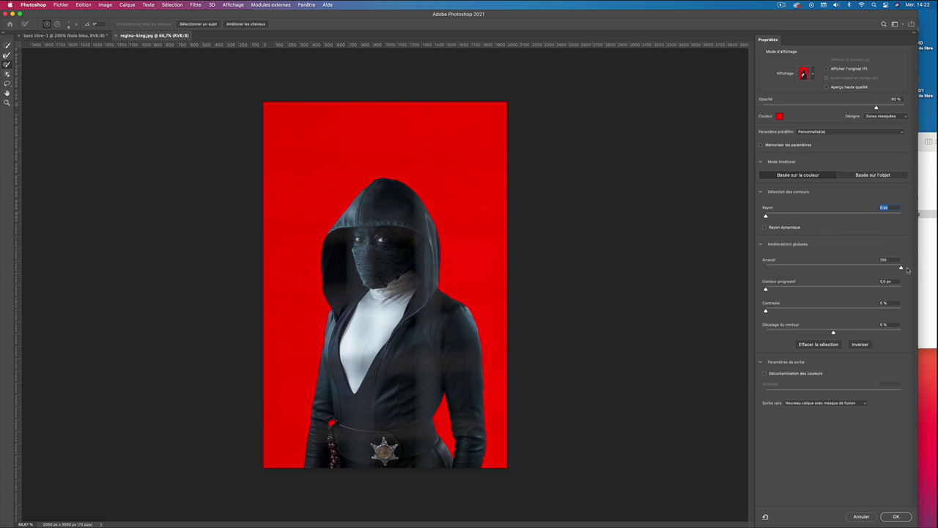
mouse_move(767, 291)
left_mouse_down()
mouse_move(872, 294)
mouse_move(780, 287)
left_mouse_up()
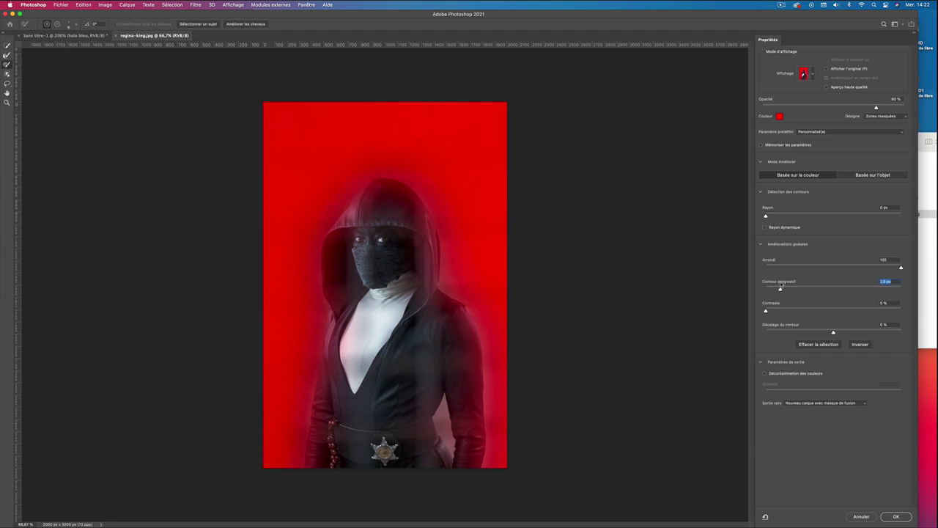
mouse_move(766, 311)
left_mouse_down()
mouse_move(820, 311)
mouse_move(790, 308)
mouse_move(800, 306)
left_mouse_up()
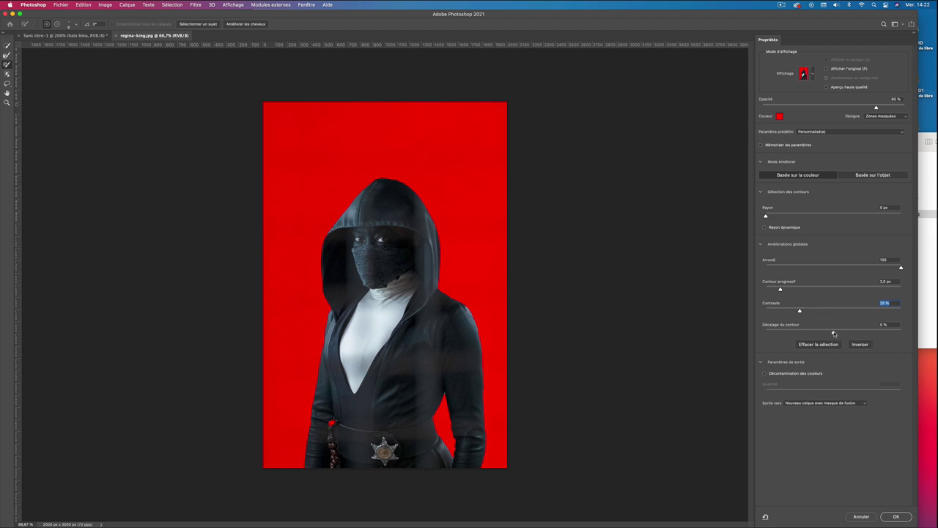
mouse_move(834, 334)
left_mouse_down()
mouse_move(765, 332)
mouse_move(902, 335)
mouse_move(796, 331)
mouse_move(825, 330)
left_mouse_up()
- Output the refined selection as a new layer with a layer mask
left_click(828, 402)
left_click(831, 403)
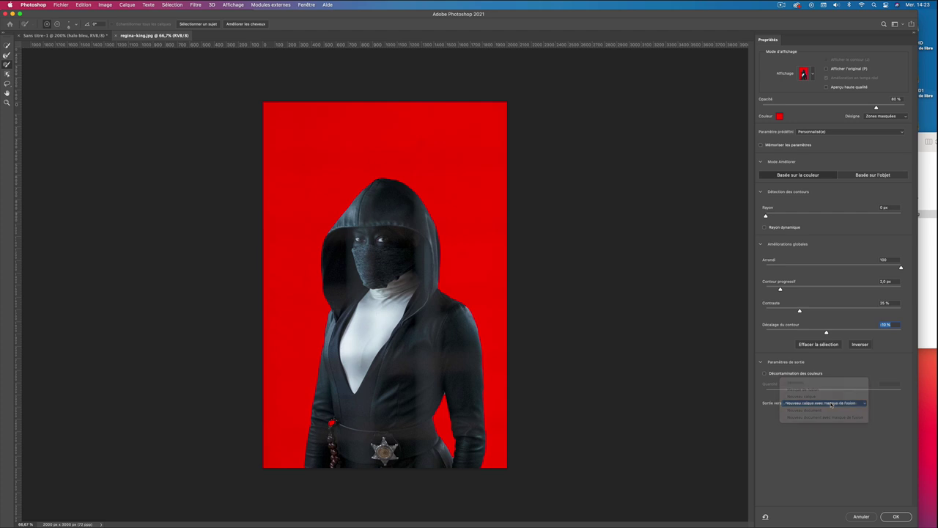
left_click(898, 517)
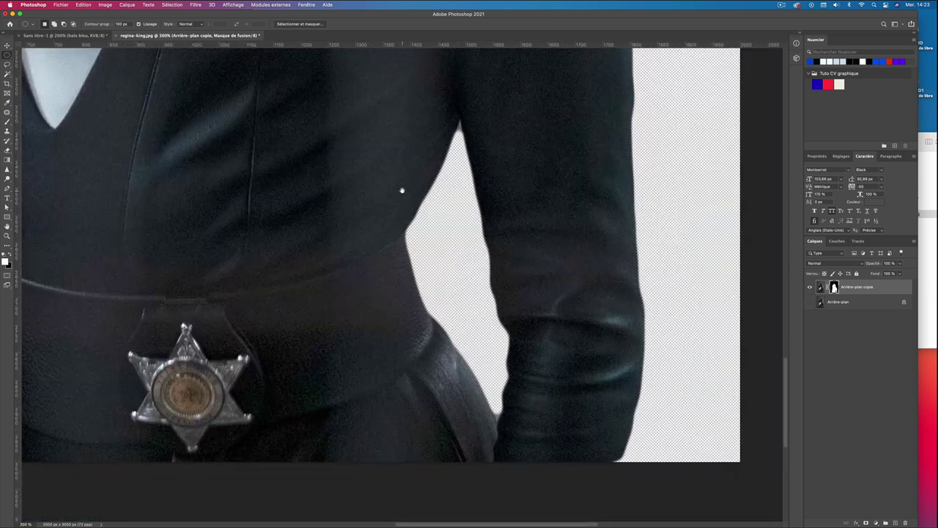
- Zoom in to inspect the mask edges around the arm, then fit the image to screen
key("b")
left_click(45, 24)
key("Return")
key("ctrl+plus")
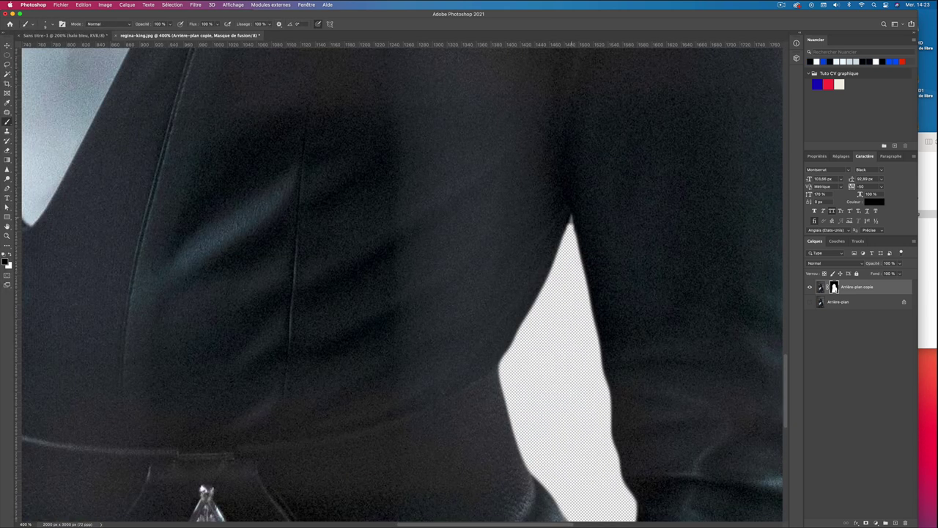
scroll(495, 379, "down", 5)
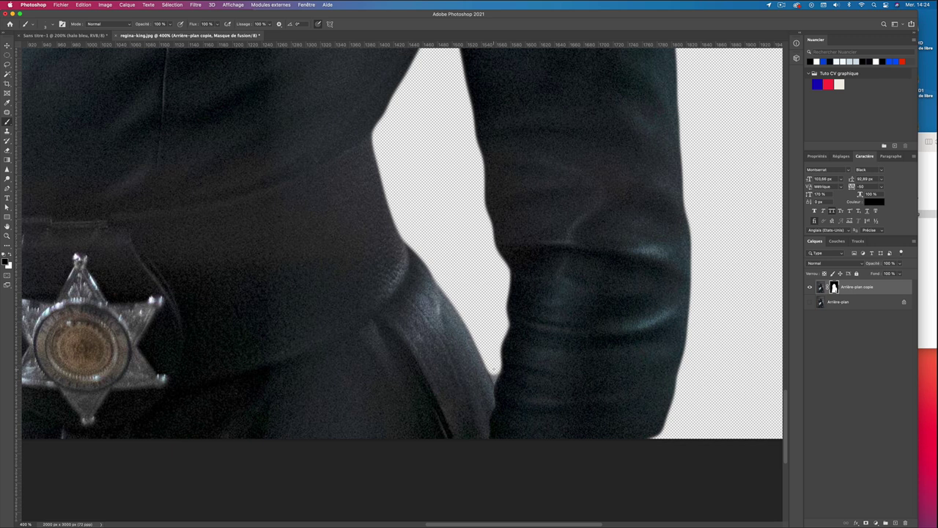
scroll(497, 376, "left", 10)
scroll(496, 377, "up", 2)
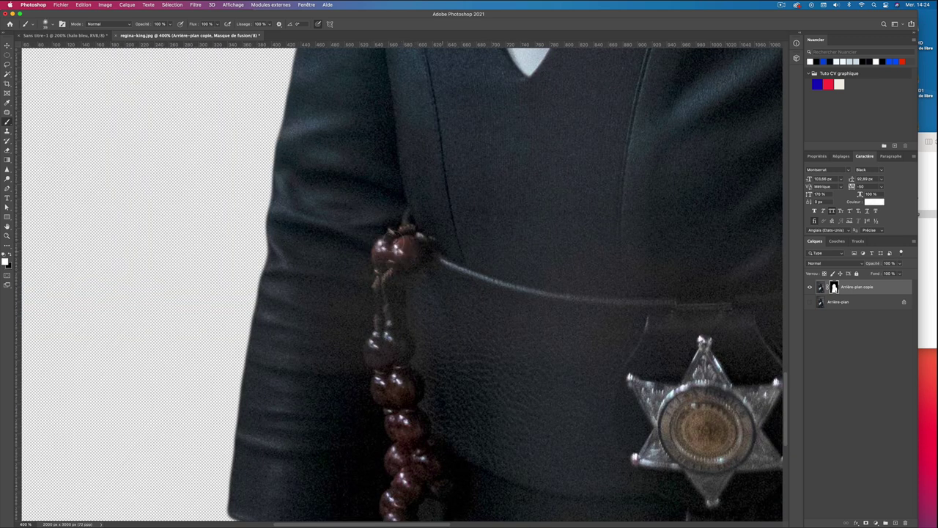
key("ctrl+0")
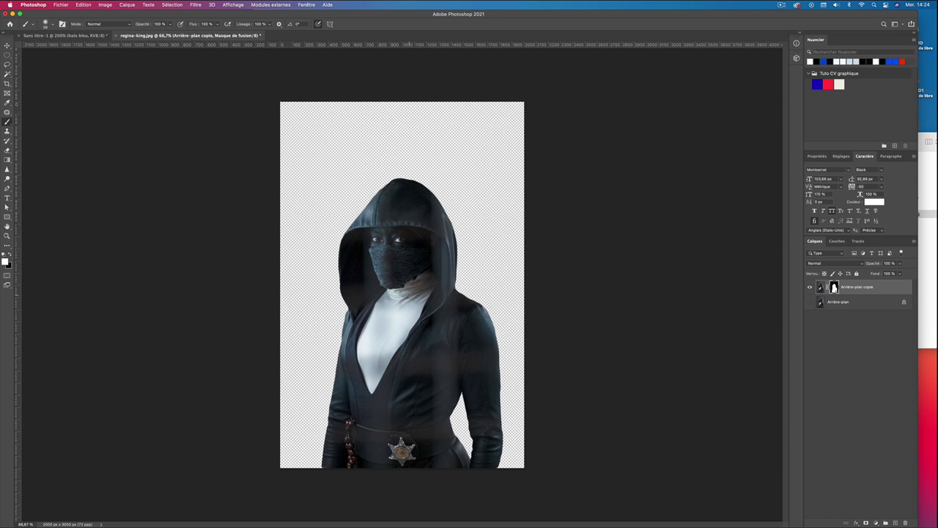
- Drag the masked hooded-figure layer into the Sans titre-1 composition
left_click(875, 289)
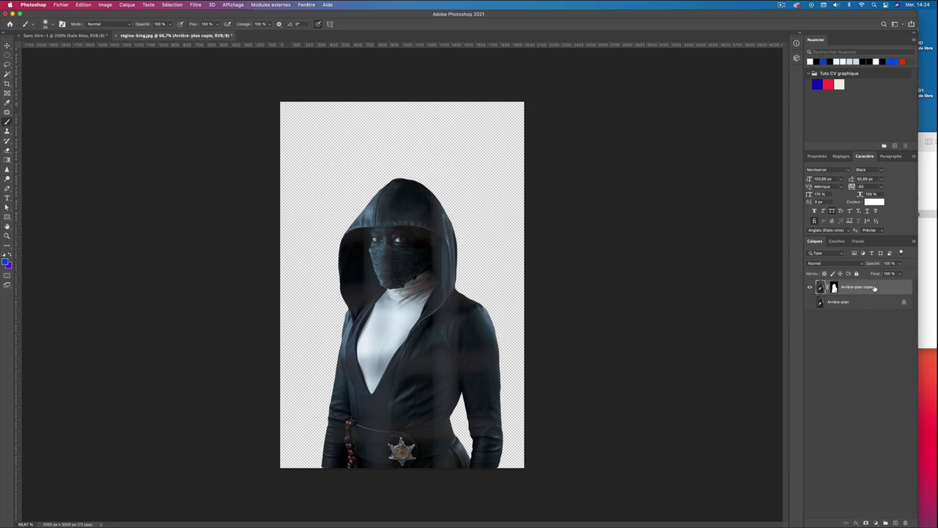
left_click(66, 35)
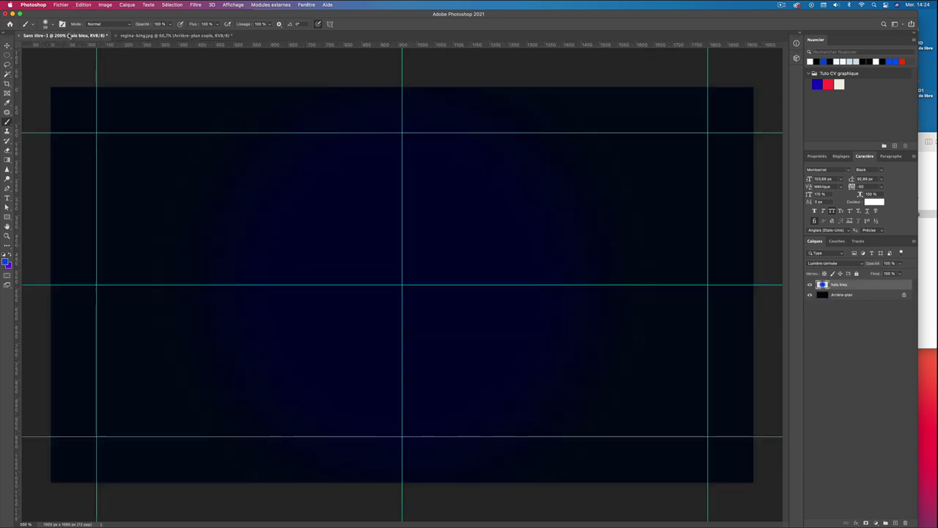
left_click_drag(67, 35, 68, 35)
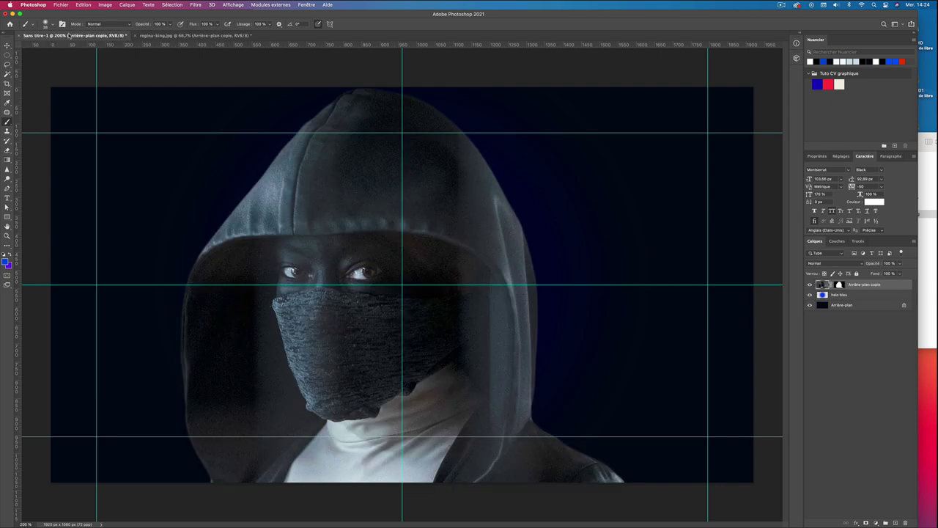
- Resize the hooded figure to 800 px wide in the Properties panel
left_click(817, 156)
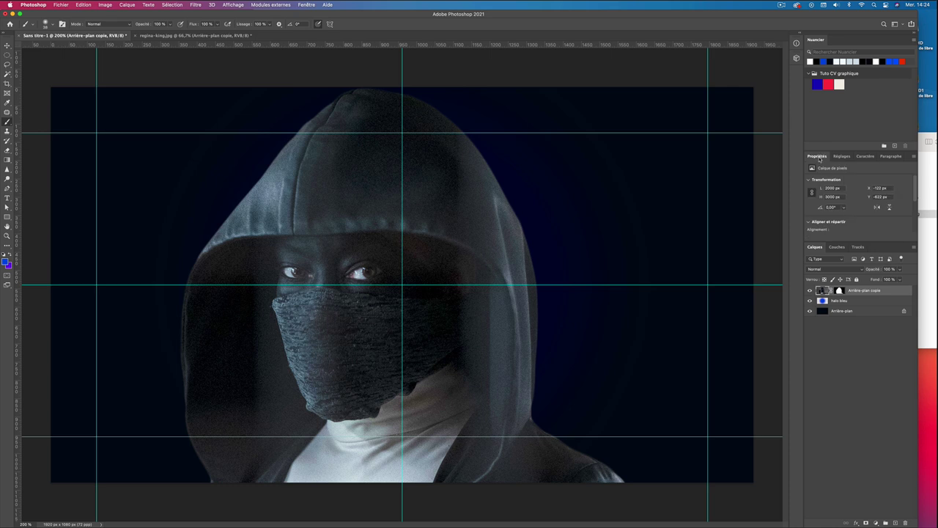
type("v")
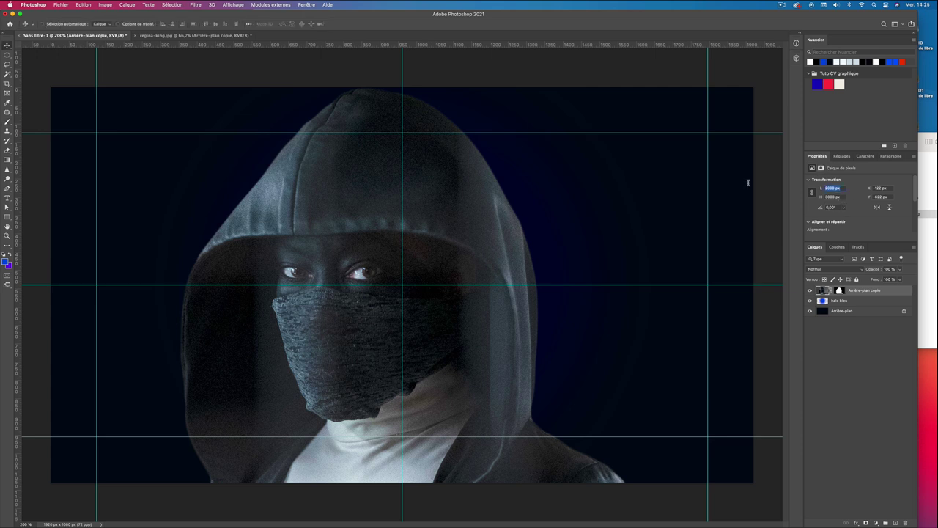
type("1")
key("Return")
- Move the hooded figure into the left half of the composition
mouse_move(212, 157)
left_mouse_down()
mouse_move(323, 248)
mouse_move(292, 340)
left_mouse_up()
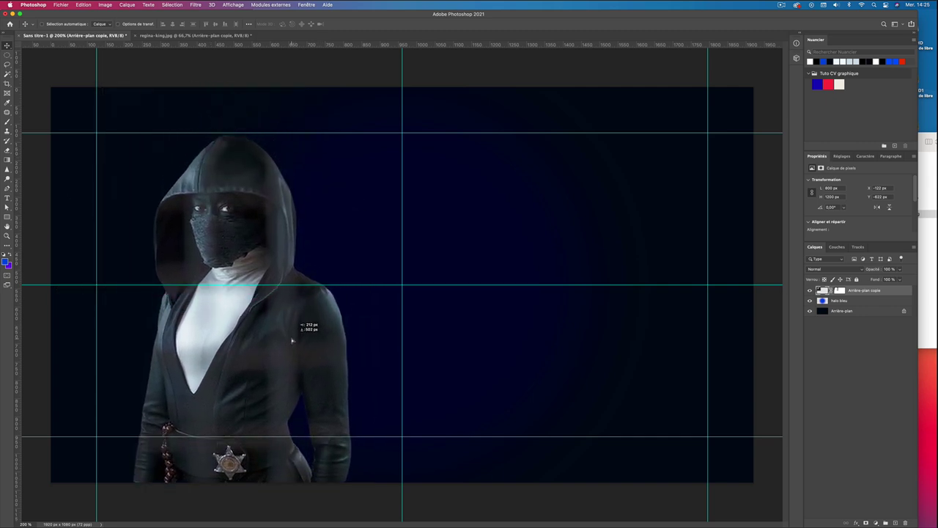
left_click_drag(292, 340, 316, 340)
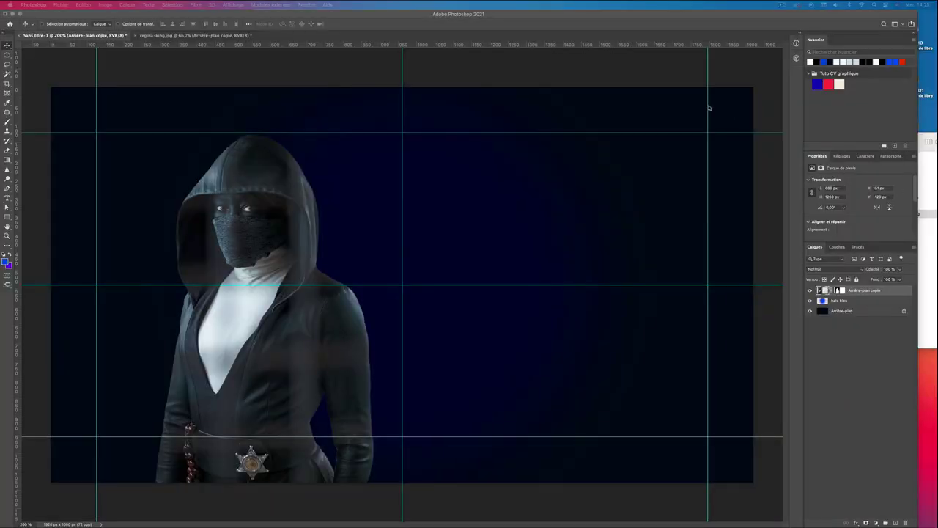
left_click(927, 168)
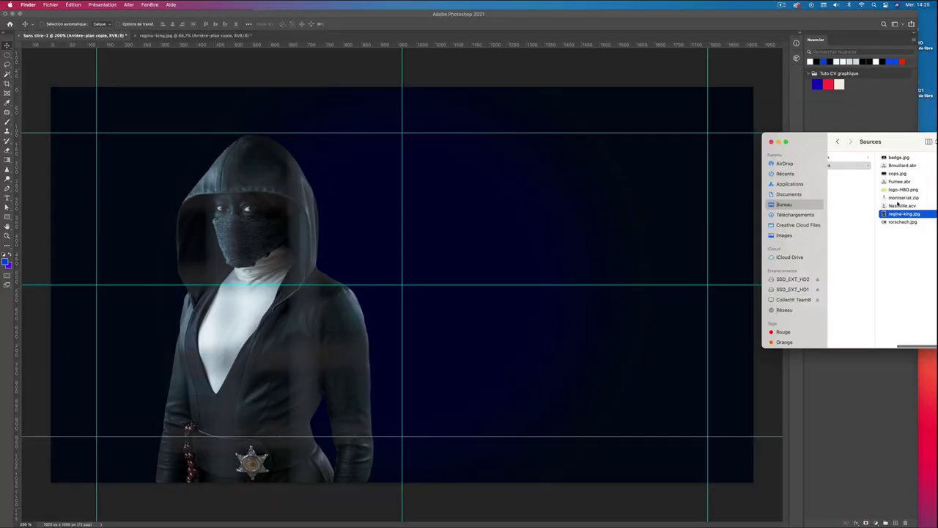
- Open rorschach.jpg in Photoshop from the Sources folder
left_click(907, 222)
right_click(907, 222)
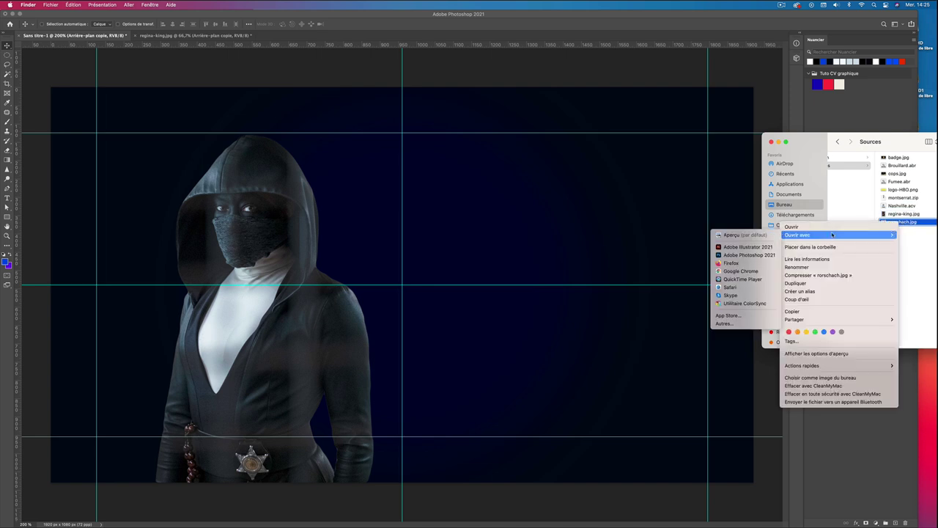
left_click(748, 254)
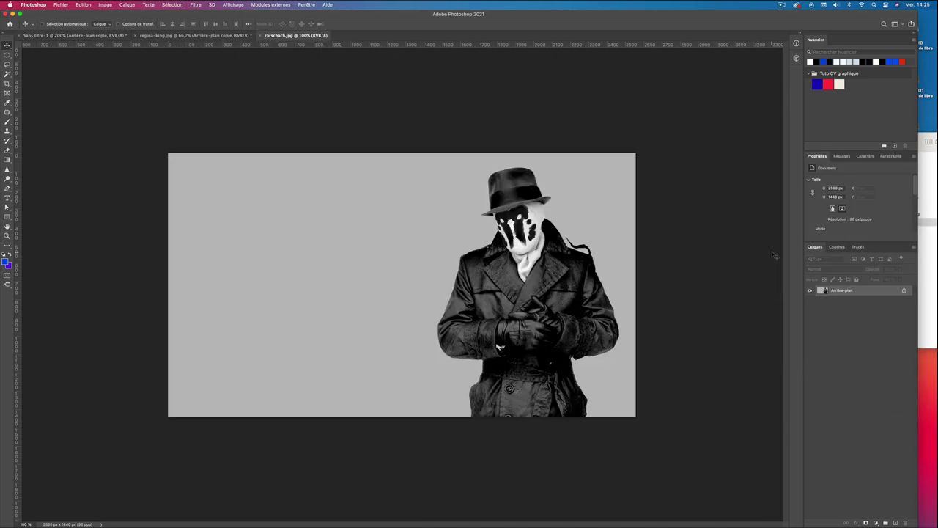
- Select the fedora-wearing figure with Select Subject, refine its edge, and output a masked layer
key("m")
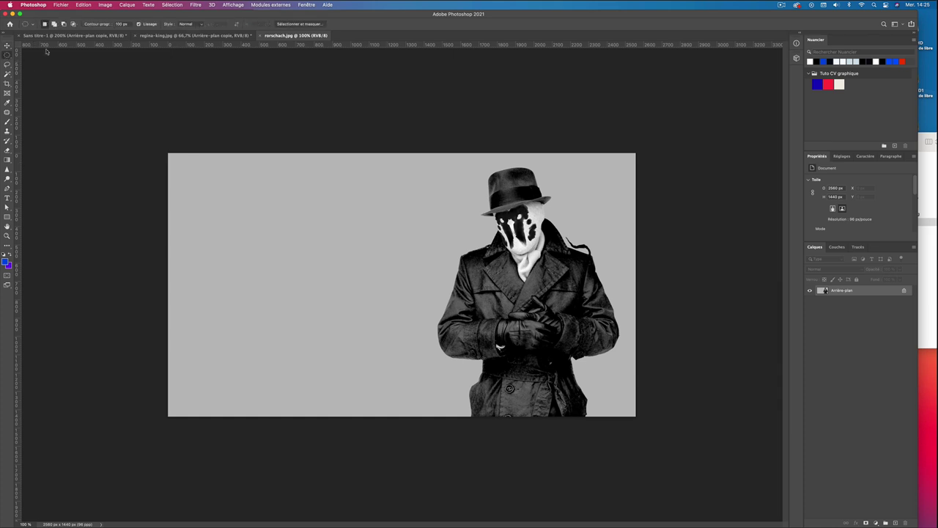
left_click(295, 24)
left_click(198, 23)
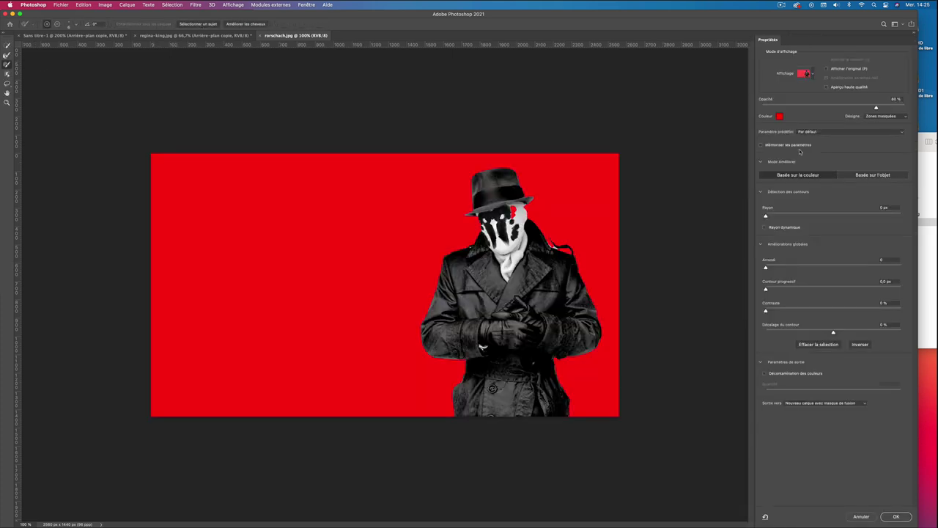
left_click(766, 267)
mouse_move(766, 288)
left_mouse_down()
mouse_move(778, 288)
mouse_move(774, 310)
mouse_move(800, 310)
mouse_move(827, 332)
left_mouse_up()
key("super+plus")
key("Return")
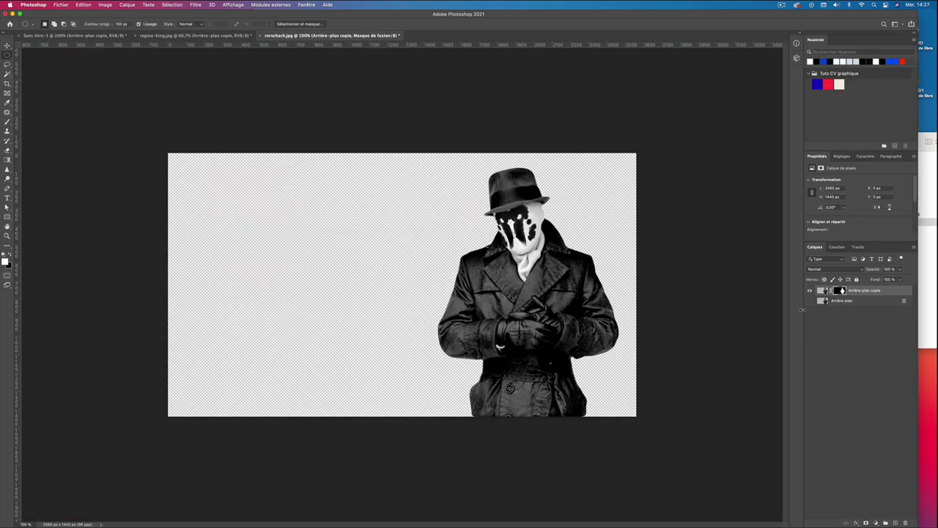
- Paste the fedora figure into Sans titre-1 at 1600×900, placed left behind the hooded figure
left_click(76, 37)
key("v")
key("super+v")
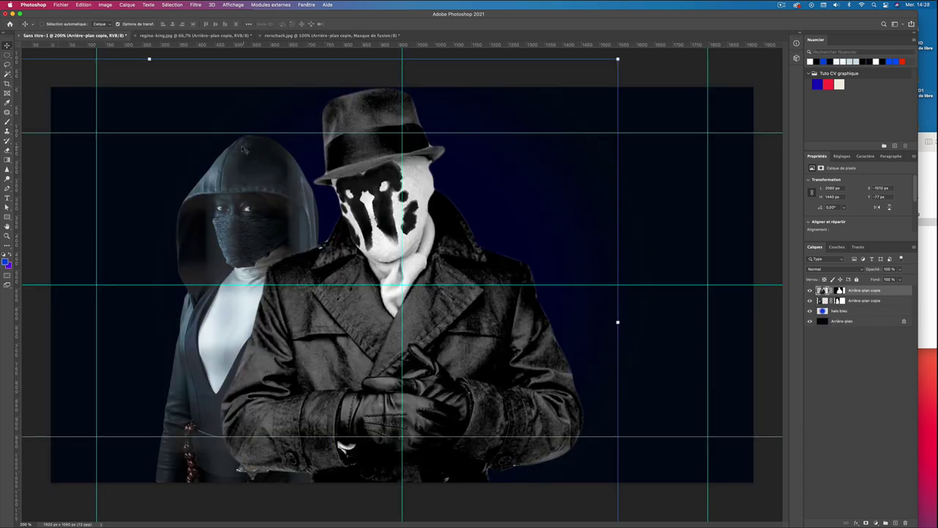
left_click(833, 195)
type("900")
key("Return")
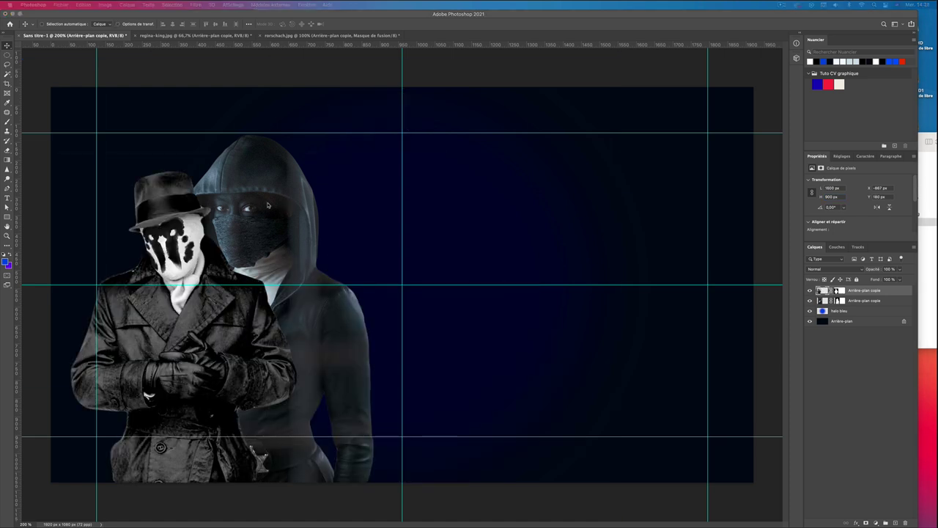
left_click_drag(195, 192, 183, 215)
left_click_drag(179, 226, 182, 229)
key("super+bracketleft")
- Open cops.jpg from the Sources folder in Photoshop
left_click(929, 203)
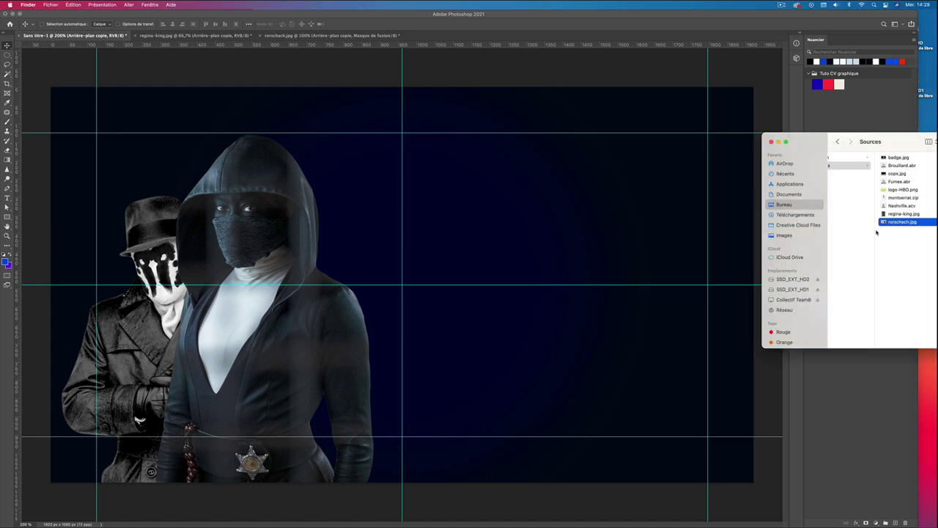
left_click(895, 173)
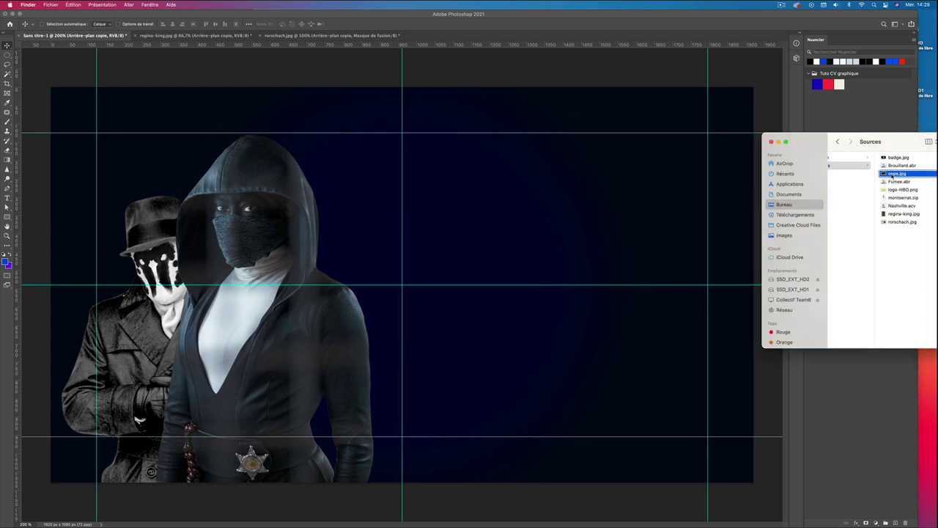
right_click(896, 174)
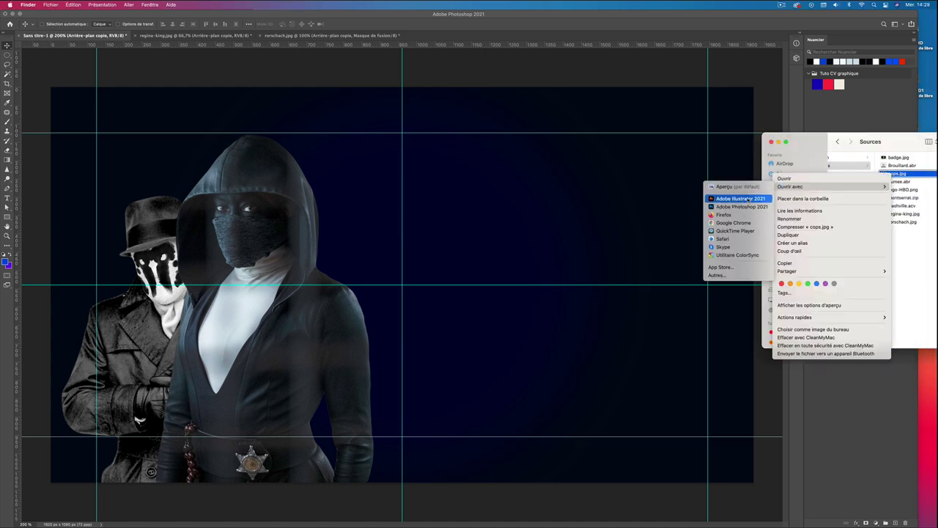
left_click(742, 206)
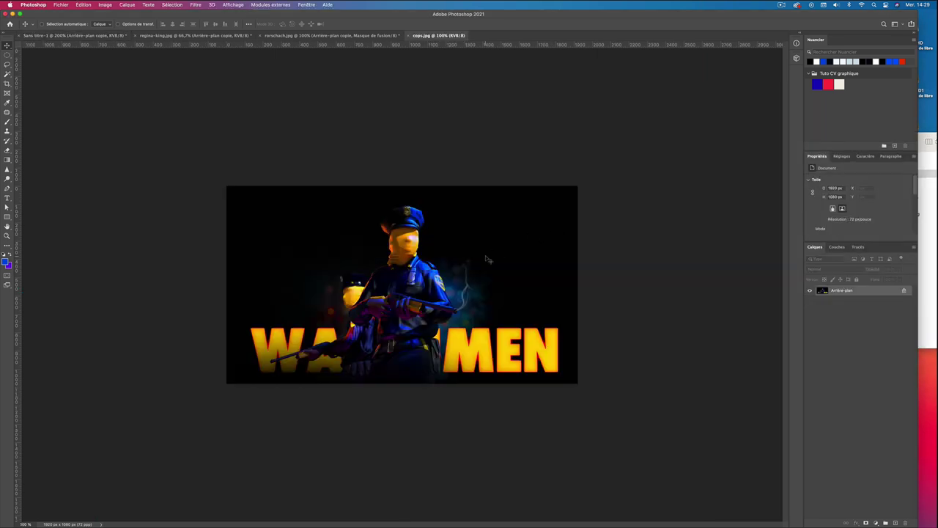
- Refine the policeman cutout with Smooth 100, Feather 2 px, Contrast 26% and Shift Edge -23%
key("super+alt+r")
left_click_drag(766, 267, 901, 267)
left_click_drag(766, 289, 780, 289)
key("Tab")
key("Tab")
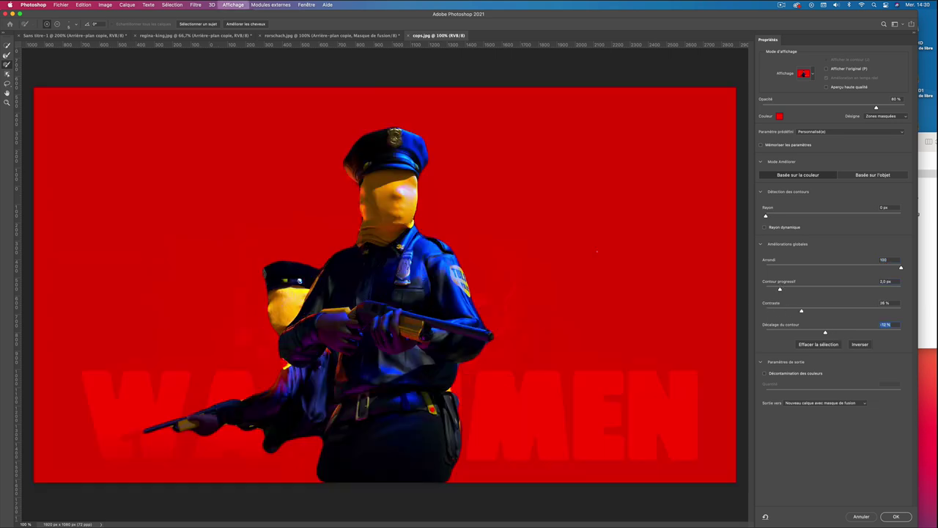
key("super+plus")
key("super+plus")
key("super+plus")
type("26")
key("Tab")
type("-12")
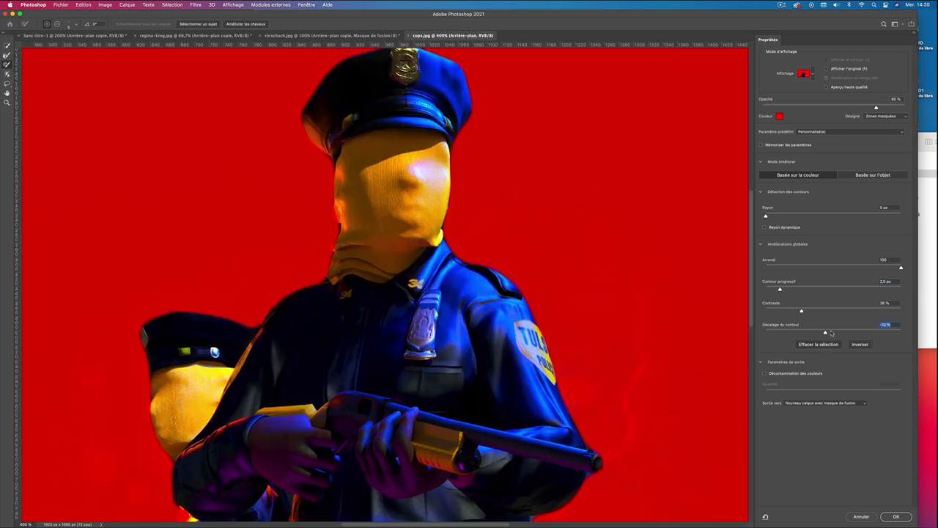
left_click_drag(826, 333, 818, 333)
scroll(471, 359, "down", 5)
scroll(385, 282, "up", 4)
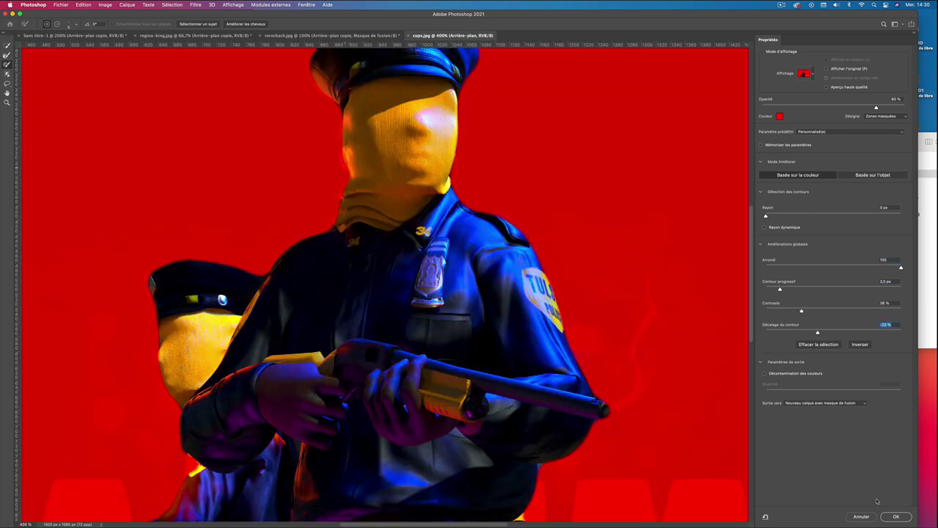
left_click(896, 516)
- Drag the policeman cutout into Sans titre-1, scale it to about 87%, and nudge it down
scroll(640, 253, "up", 1)
scroll(639, 253, "up", 2)
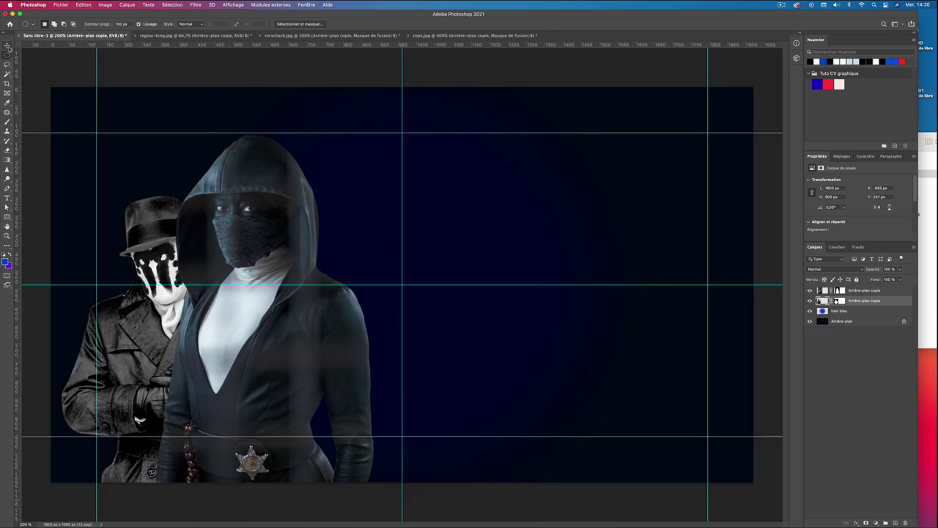
mouse_move(55, 38)
left_mouse_down()
mouse_move(459, 197)
mouse_move(366, 268)
left_mouse_up()
key("ctrl+t")
left_click_drag(707, 159, 663, 177)
left_click_drag(536, 238, 533, 262)
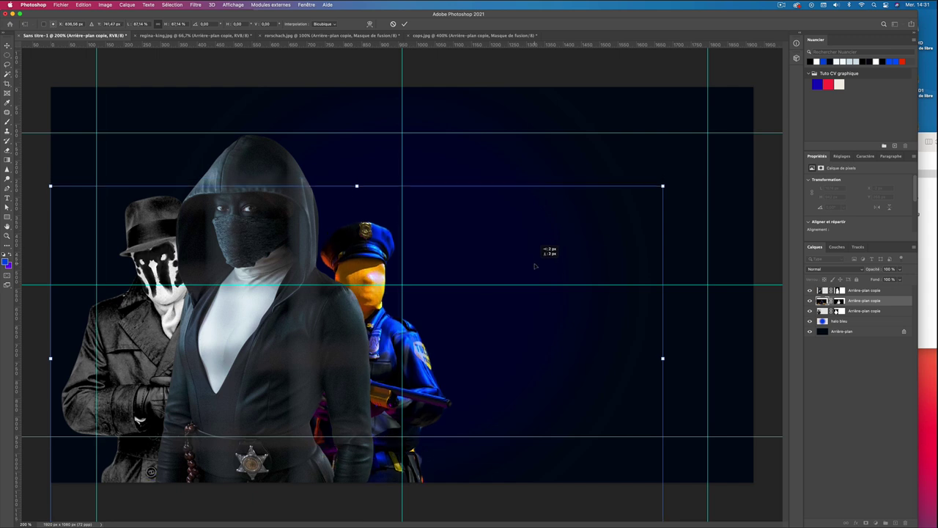
key("Return")
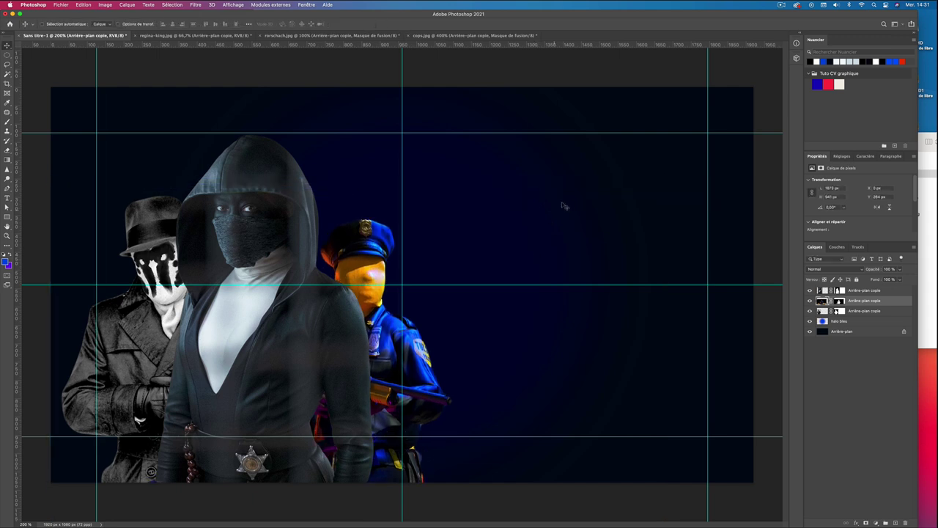
key("b")
key("ctrl+backslash")
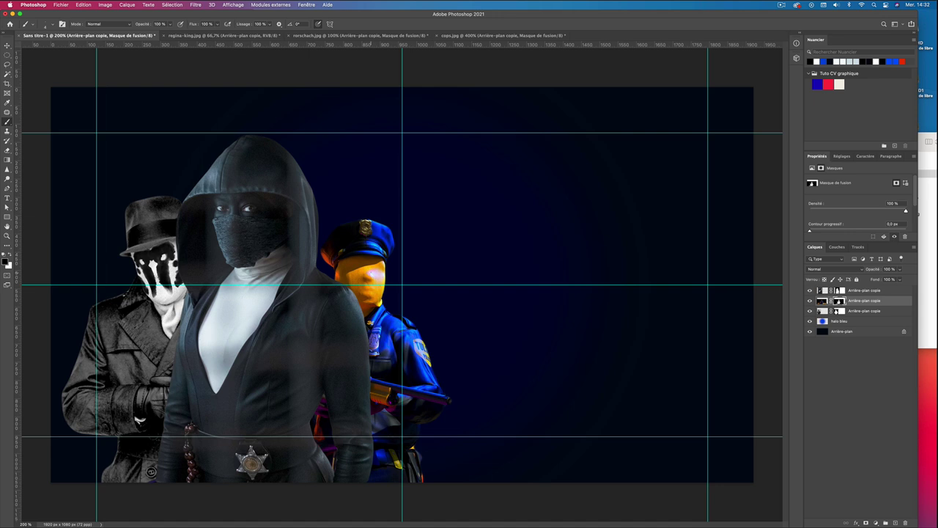
left_click(749, 169)
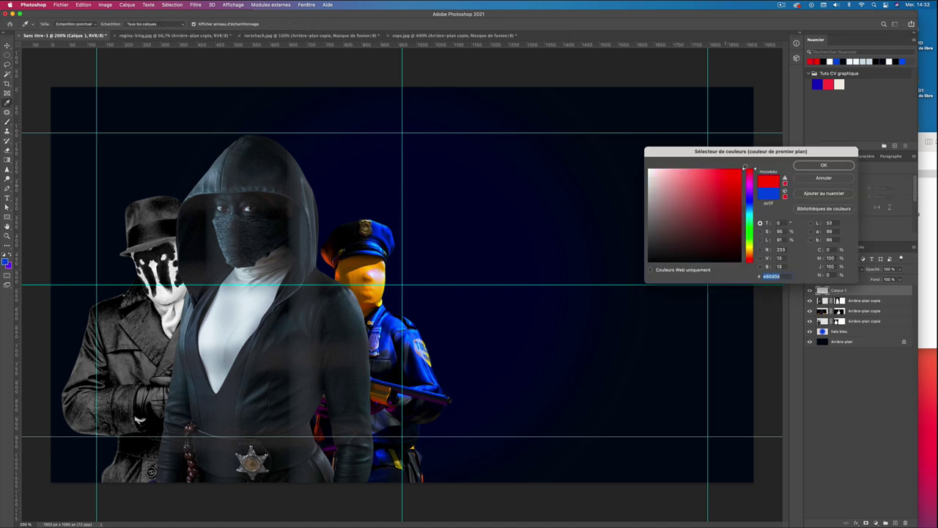
key("Return")
key("b")
left_click_drag(538, 258, 404, 272)
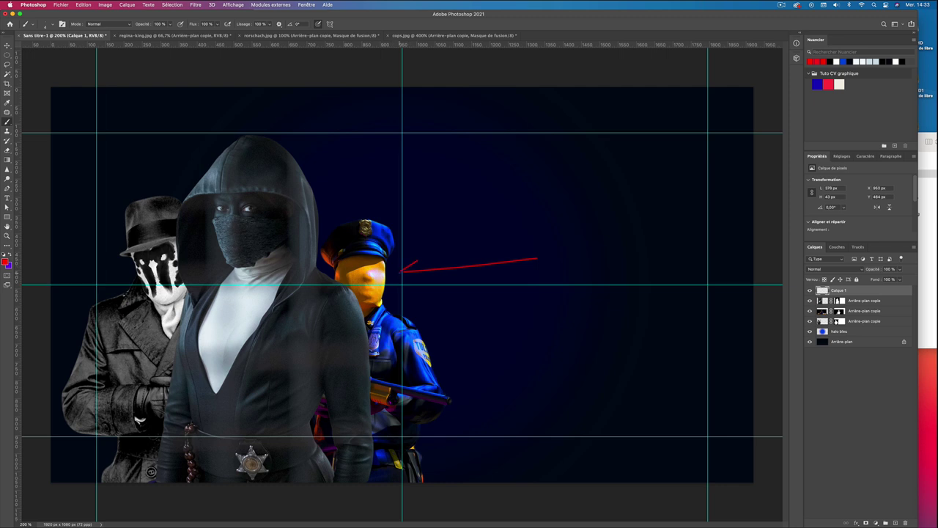
key("ctrl+z")
key("ctrl+z")
key("ctrl+z")
left_click_drag(88, 137, 224, 203)
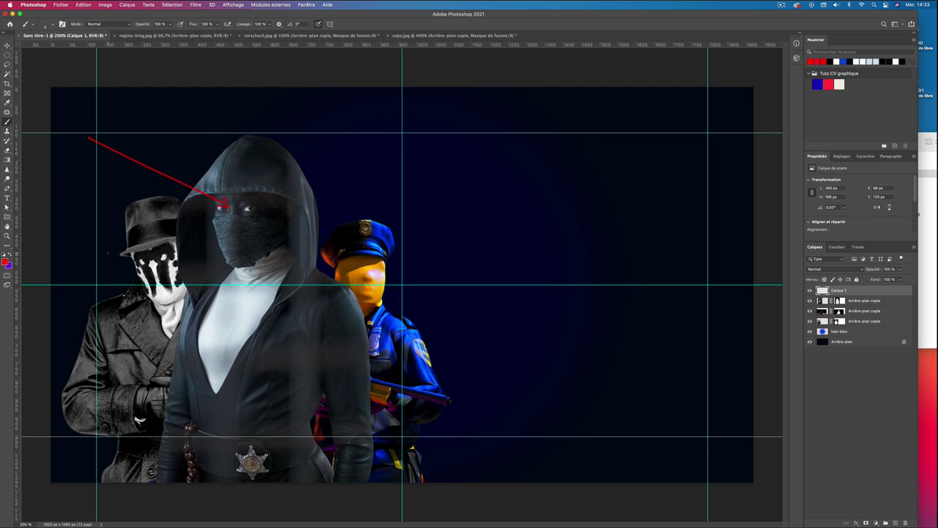
key("ctrl+z")
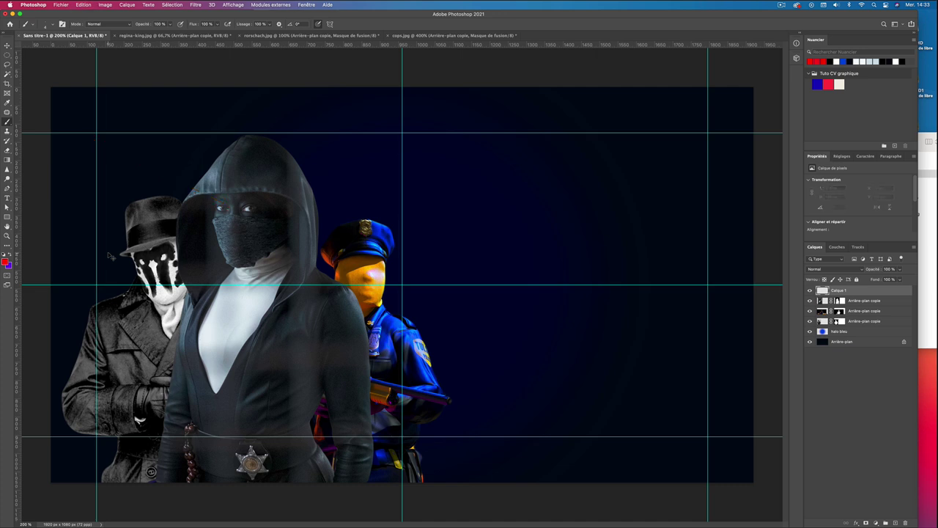
key("ctrl+z")
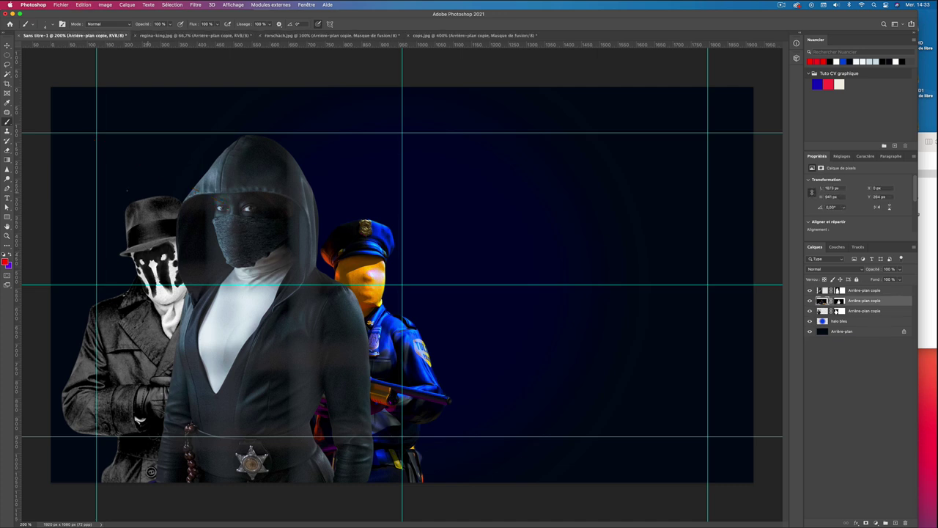
key("v")
- Flip the hooded figure horizontally and name the new empty layer 'hallo orange'
left_click(245, 212)
key("ctrl+t")
right_click(252, 242)
left_click(331, 386)
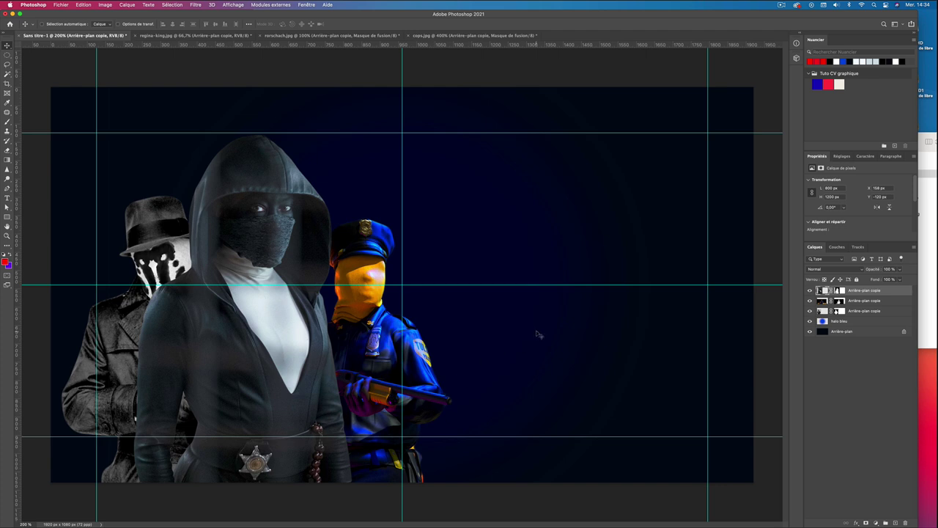
key("Return")
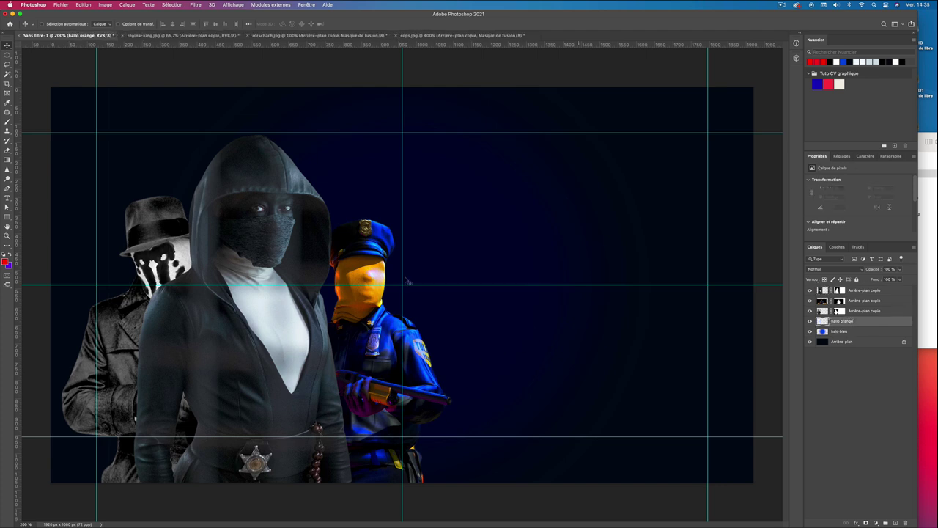
- Fill a large elliptical selection with orange-red #da4712, then deselect it
left_click(7, 64)
left_click(5, 262)
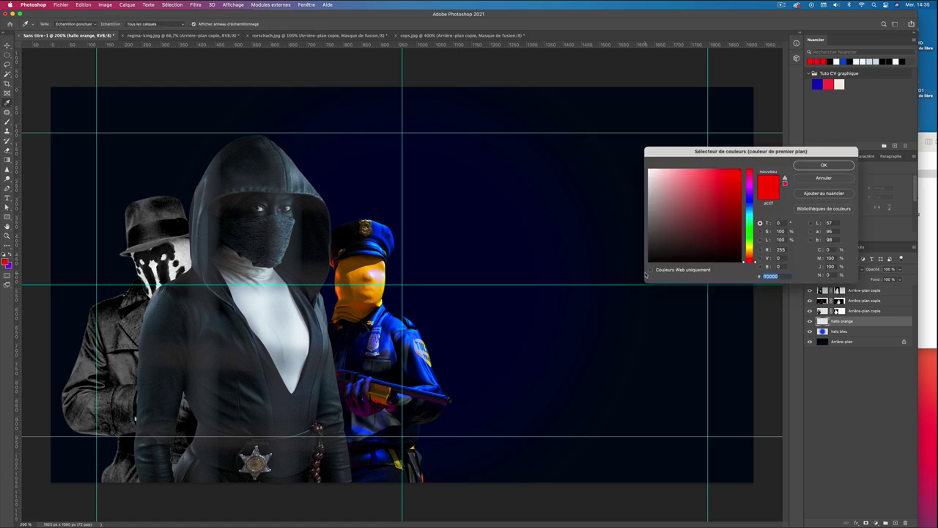
type("da")
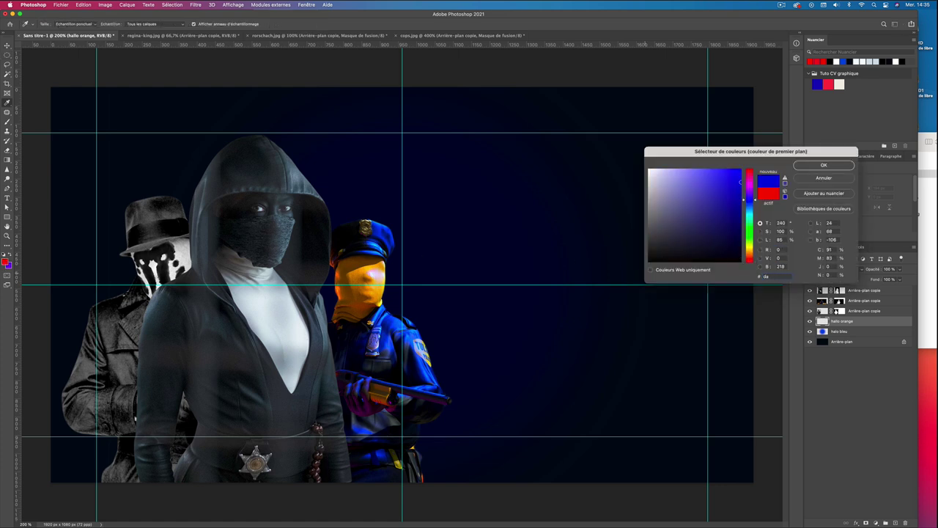
type("4")
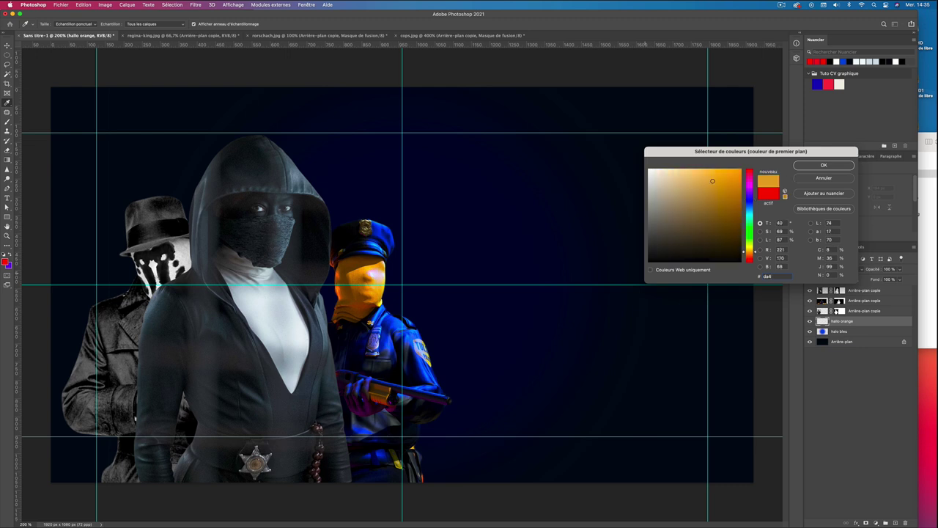
type("7")
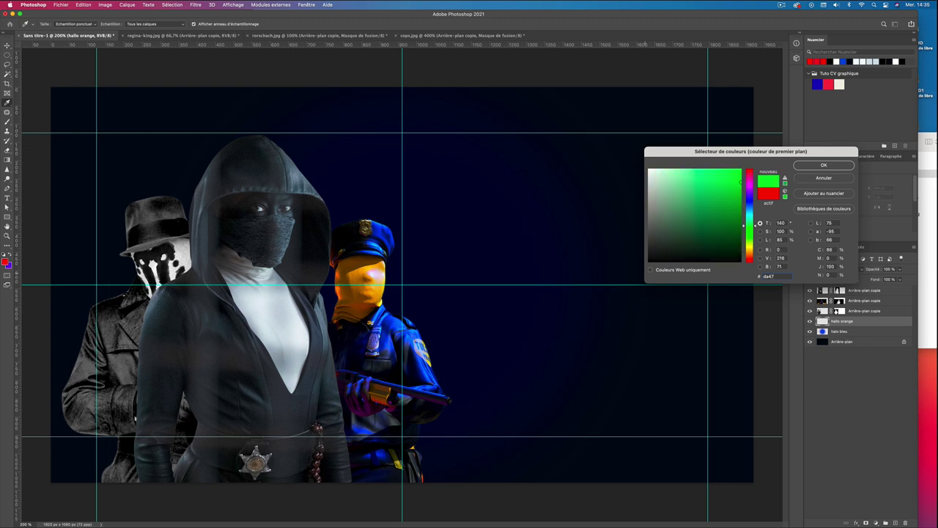
type("1")
type("2")
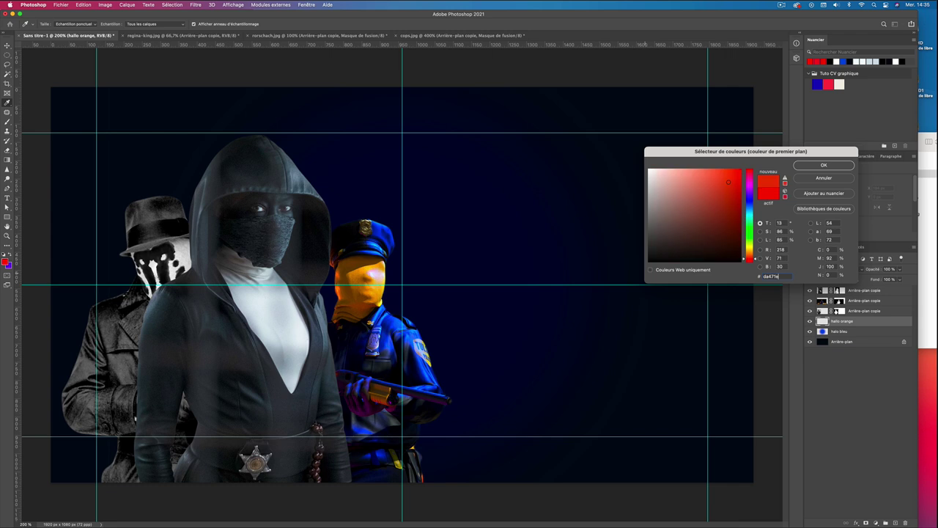
key("Return")
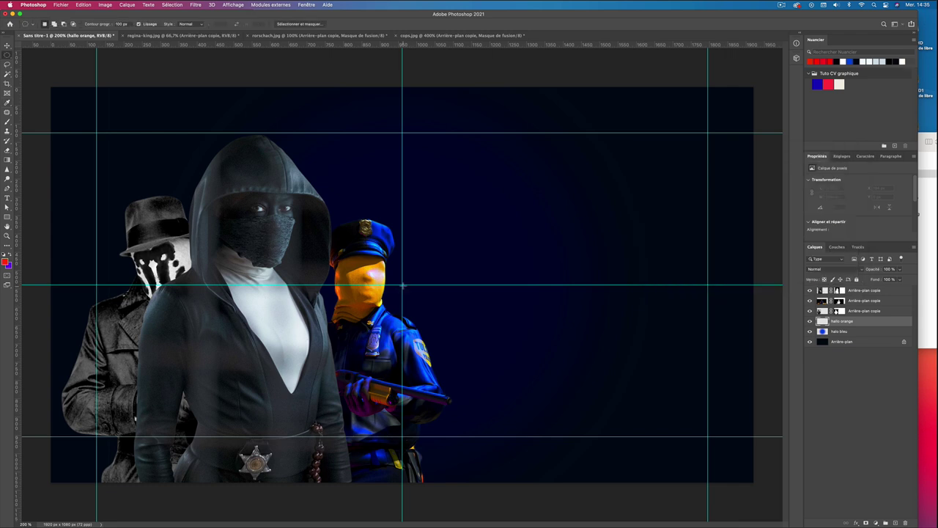
mouse_move(402, 286)
left_mouse_down()
mouse_move(163, 96)
mouse_move(171, 94)
left_mouse_up()
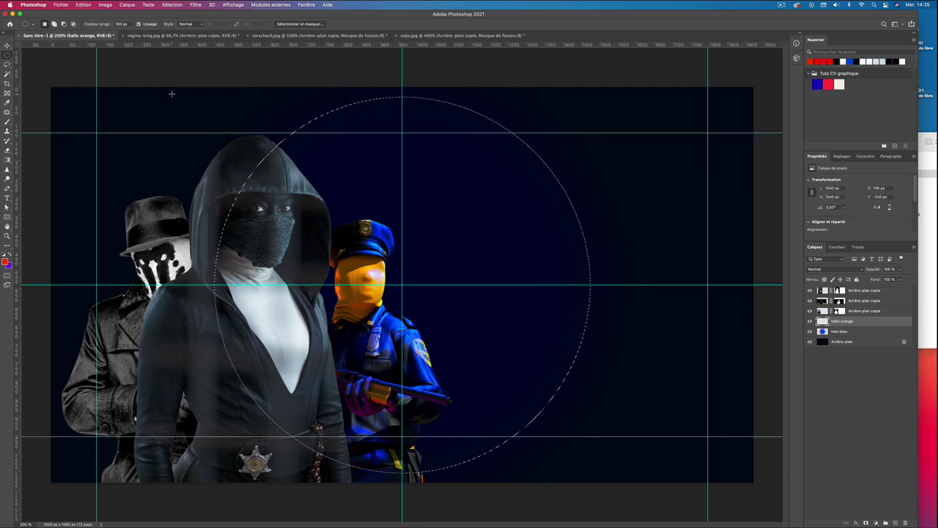
key("shift+F5")
key("Return")
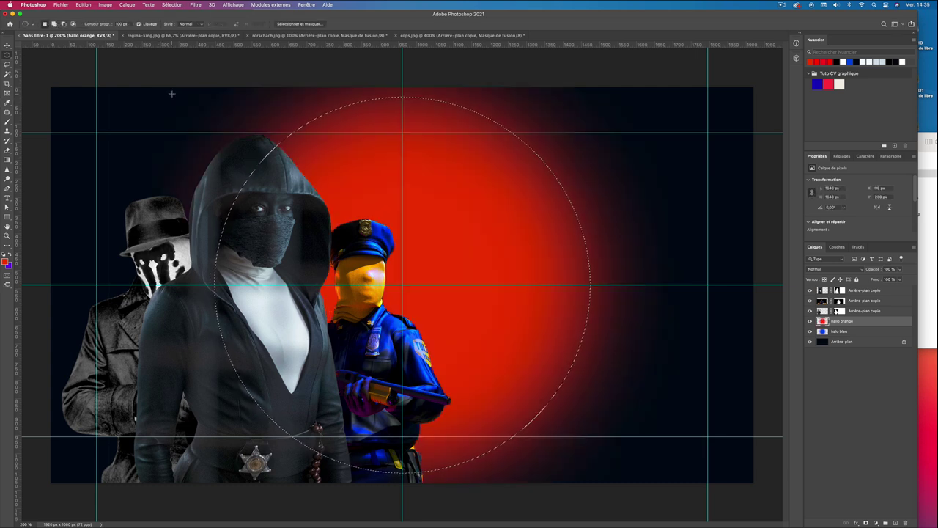
key("ctrl+d")
- Set the halo to 25% opacity, enlarge it to about 128%, and position it at the left
left_click(889, 269)
type("25")
type("v")
left_click_drag(586, 249, 380, 220)
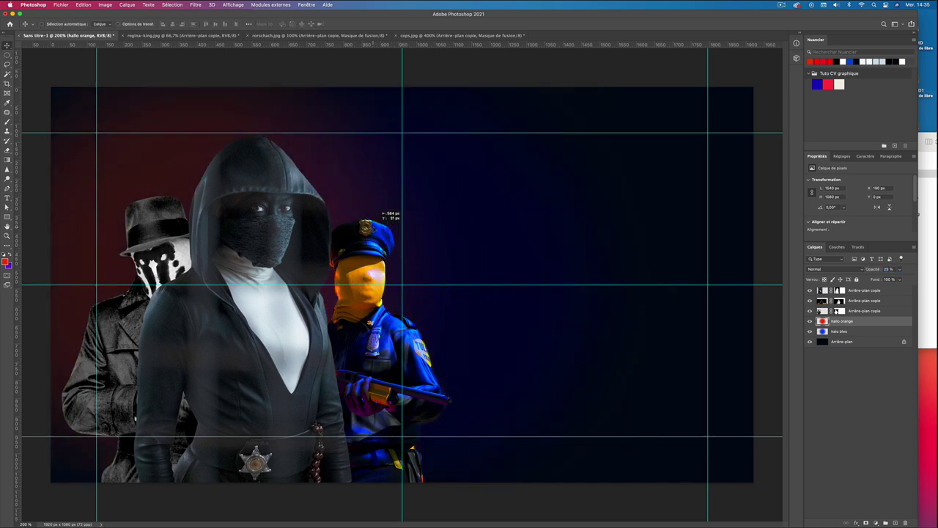
key("ctrl+t")
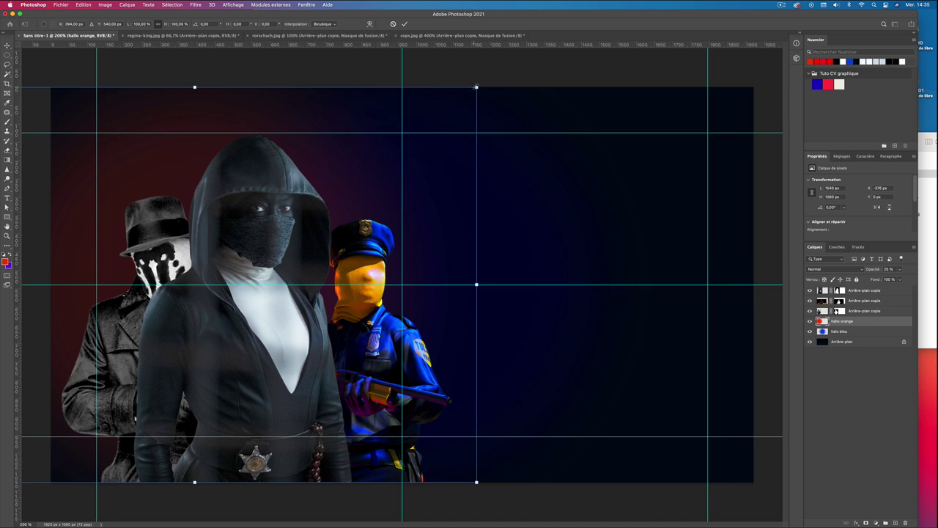
left_click_drag(477, 87, 555, 49)
mouse_move(329, 134)
left_mouse_down()
mouse_move(313, 232)
mouse_move(344, 233)
mouse_move(312, 236)
left_mouse_up()
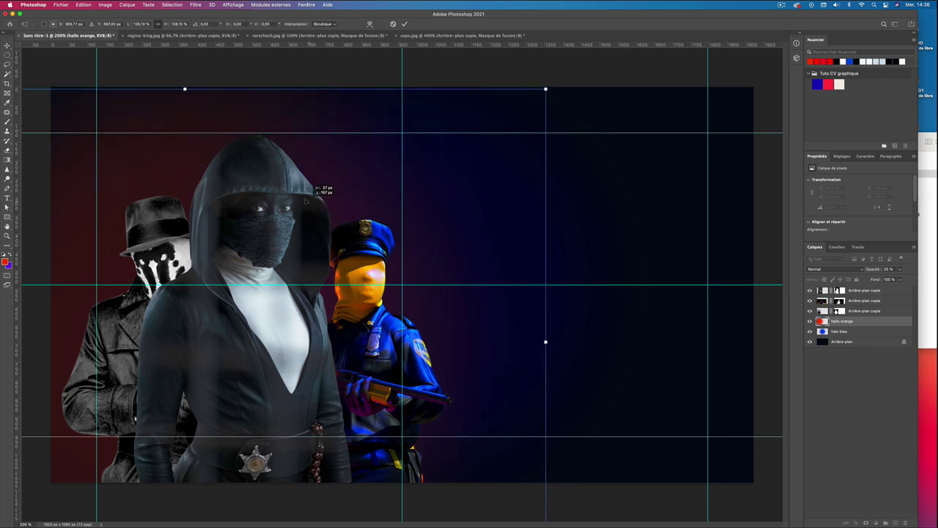
left_click_drag(311, 236, 282, 199)
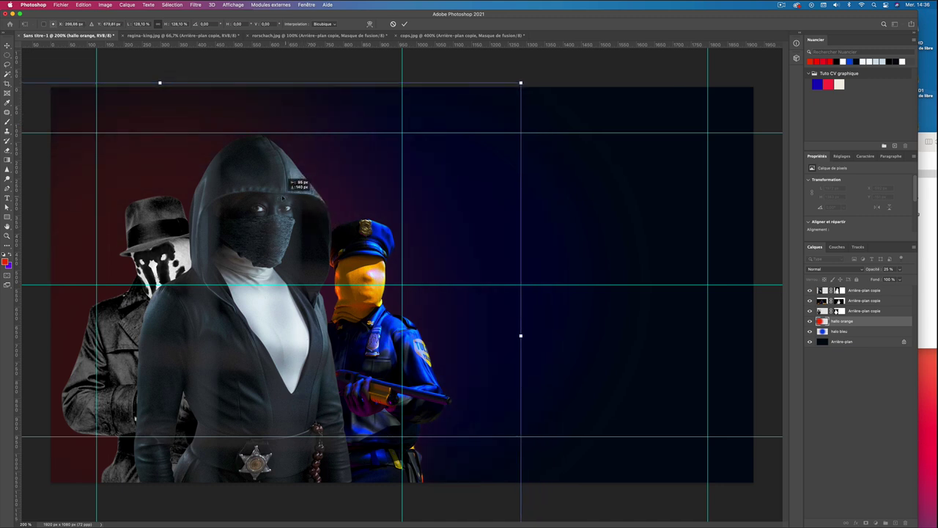
key("Return")
key("super+semicolon")
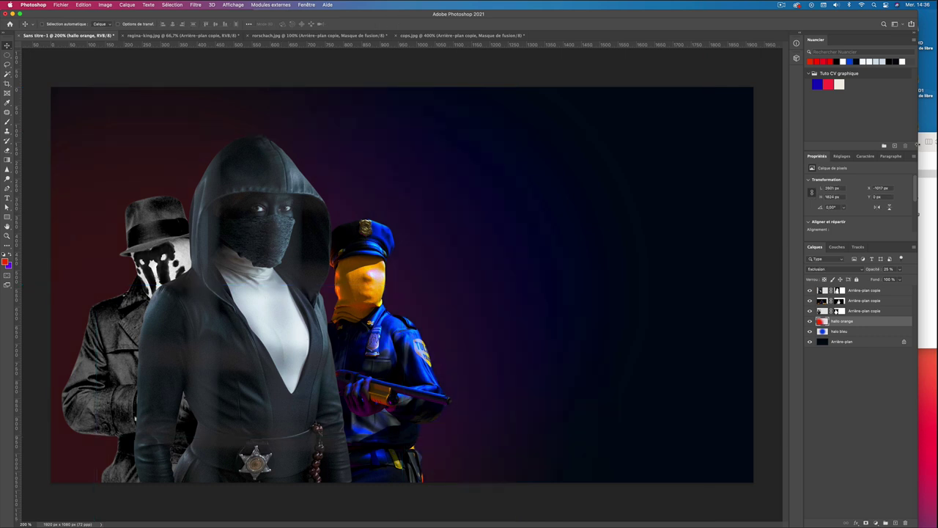
- Open badge.jpg from the Finder in Photoshop
left_click(921, 145)
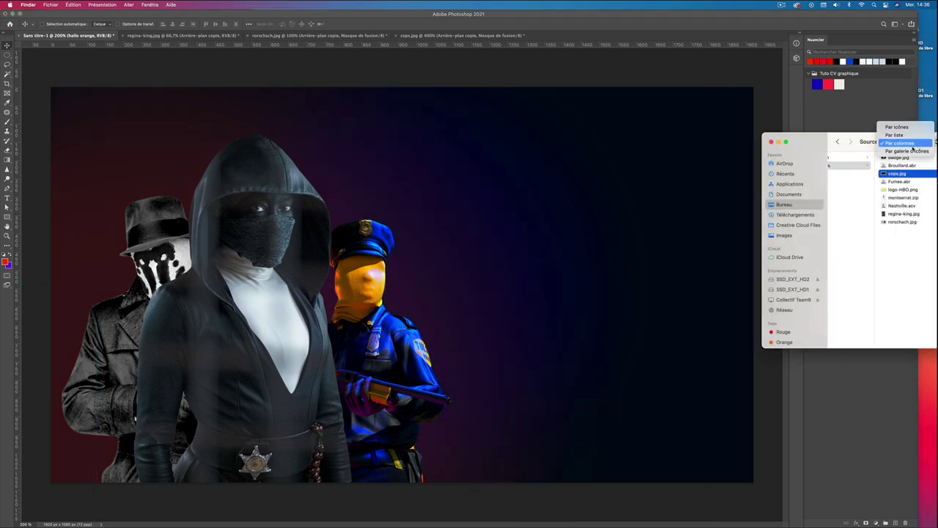
left_click(911, 257)
left_click(901, 159)
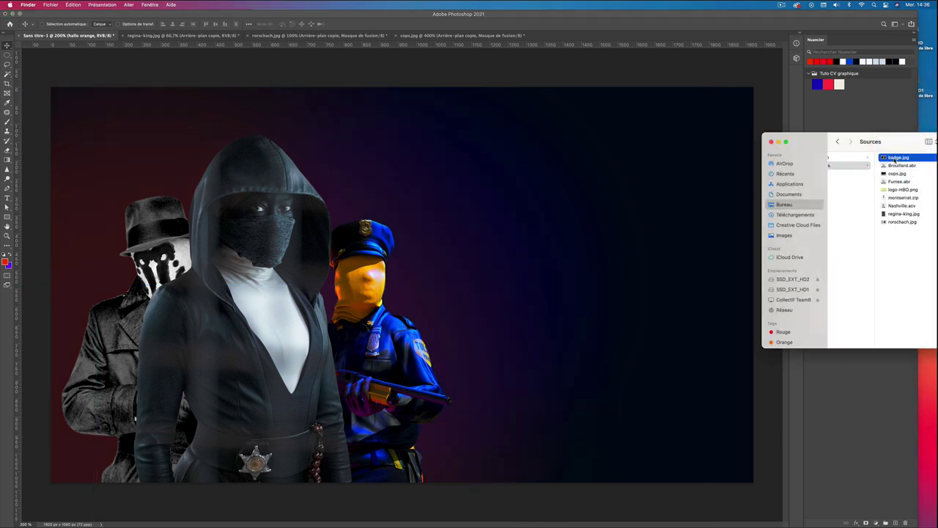
right_click(898, 158)
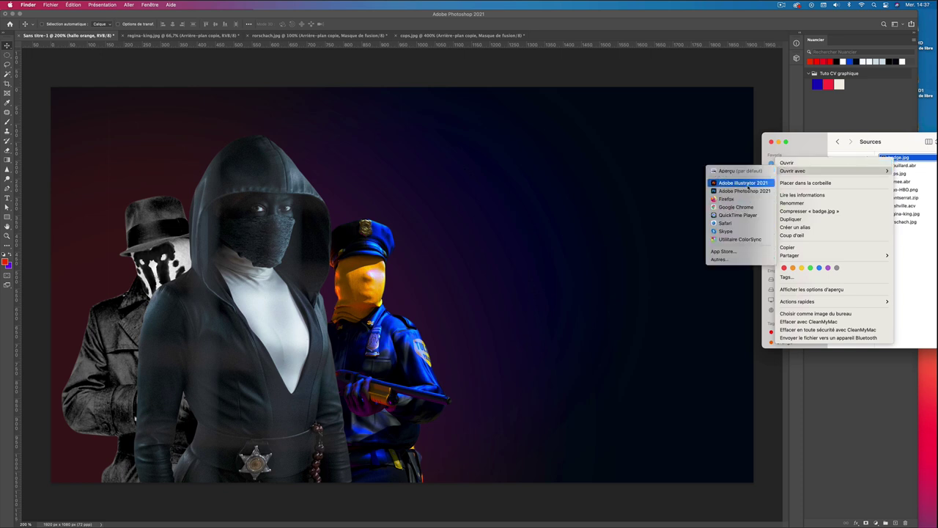
left_click(747, 191)
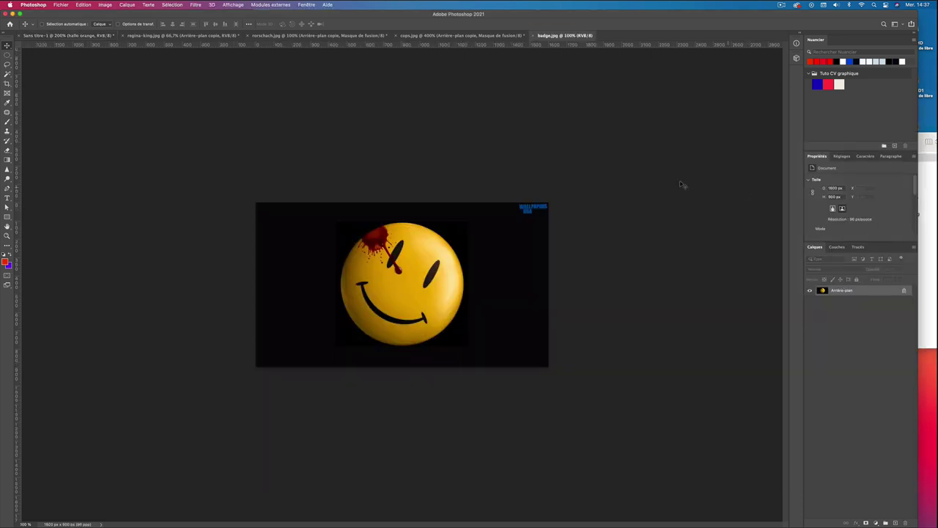
- Cut out the smiley badge with Select Subject and smoothed edges, then drag it into Sans titre-1
left_click(6, 56)
left_click(297, 24)
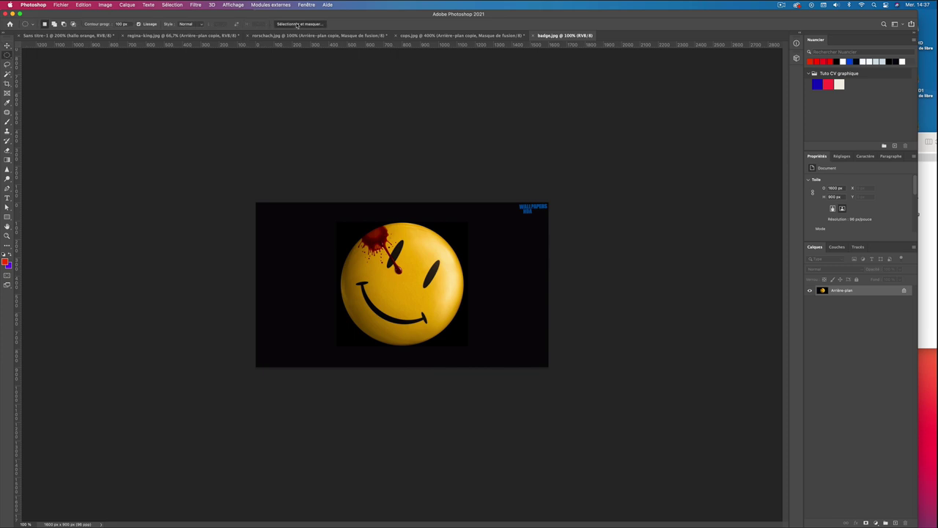
left_click(211, 24)
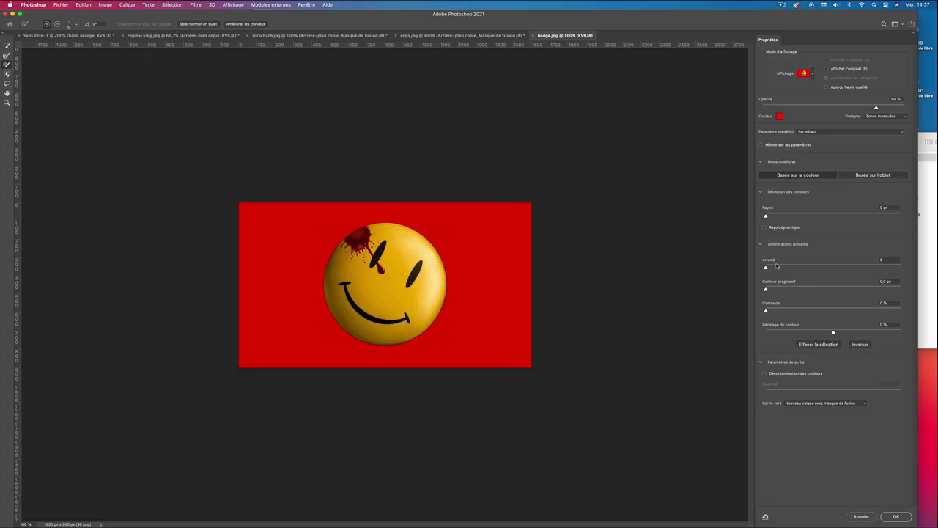
mouse_move(765, 267)
left_mouse_down()
mouse_move(803, 267)
mouse_move(777, 289)
mouse_move(830, 332)
left_mouse_up()
left_click(896, 516)
left_click(55, 36)
left_click_drag(54, 41, 48, 48)
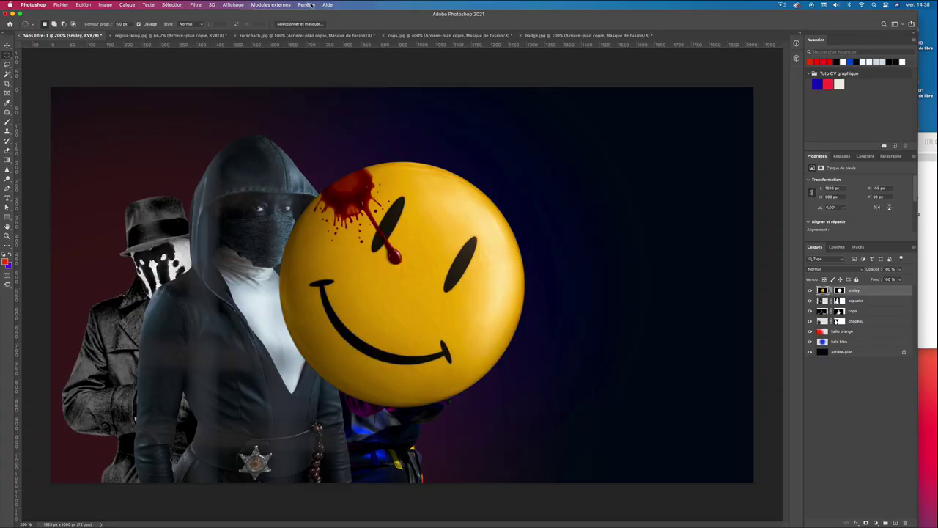
- Convert the smiley layer to a smart object and create a 3D extrusion from it
left_click(308, 5)
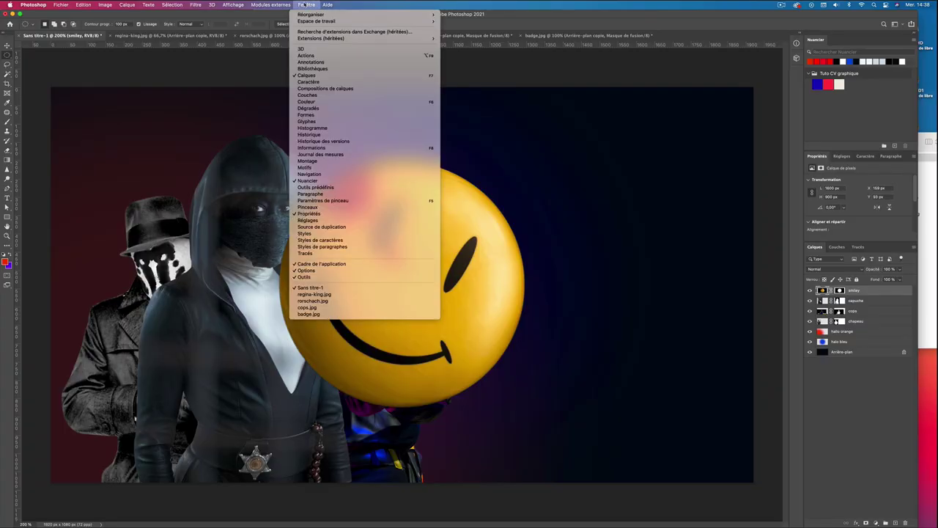
left_click(319, 49)
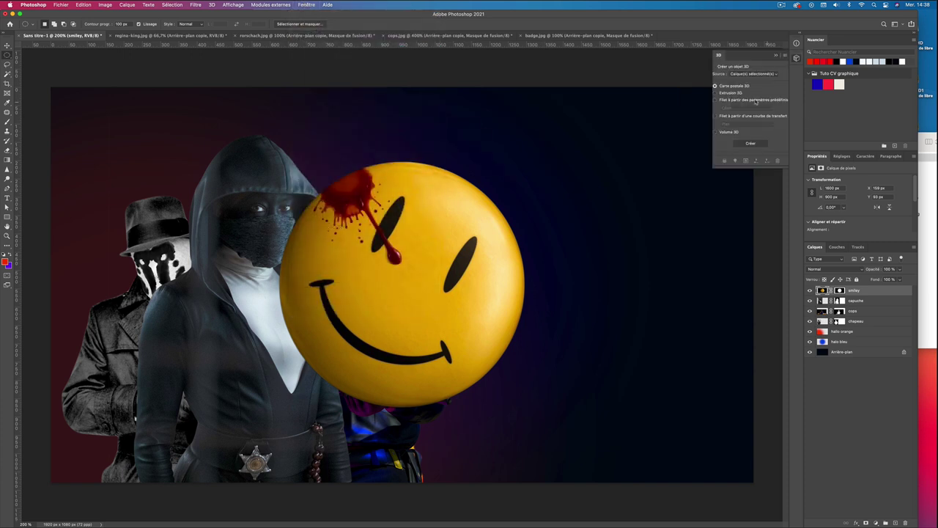
left_click(828, 286)
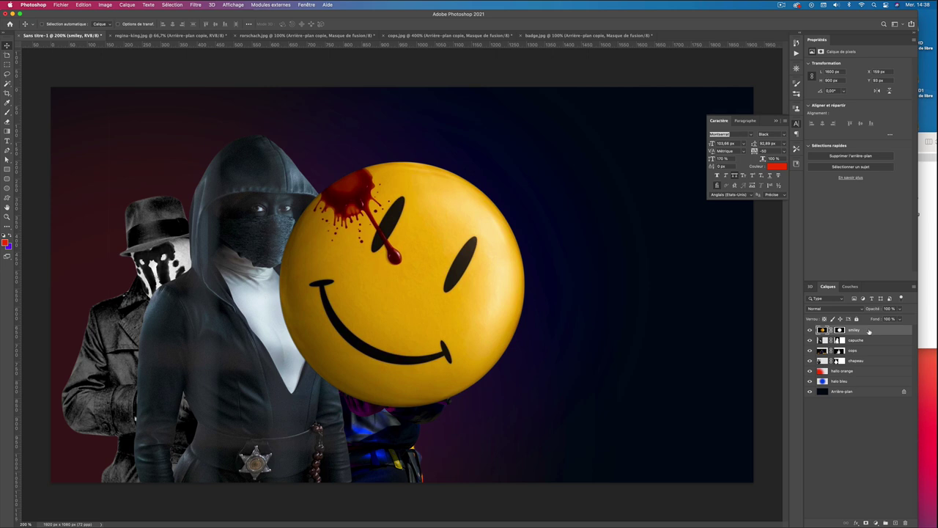
right_click(870, 332)
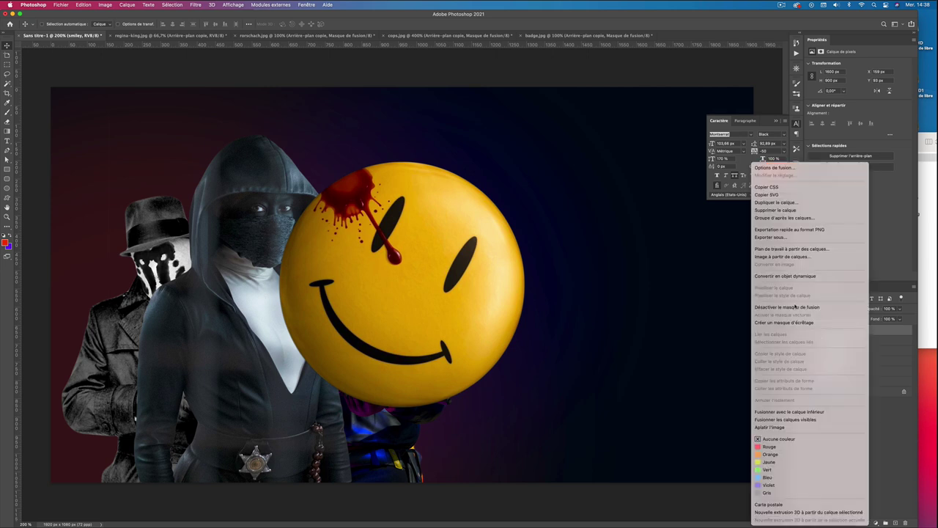
left_click(785, 276)
left_click(811, 287)
left_click(862, 375)
left_click(531, 311)
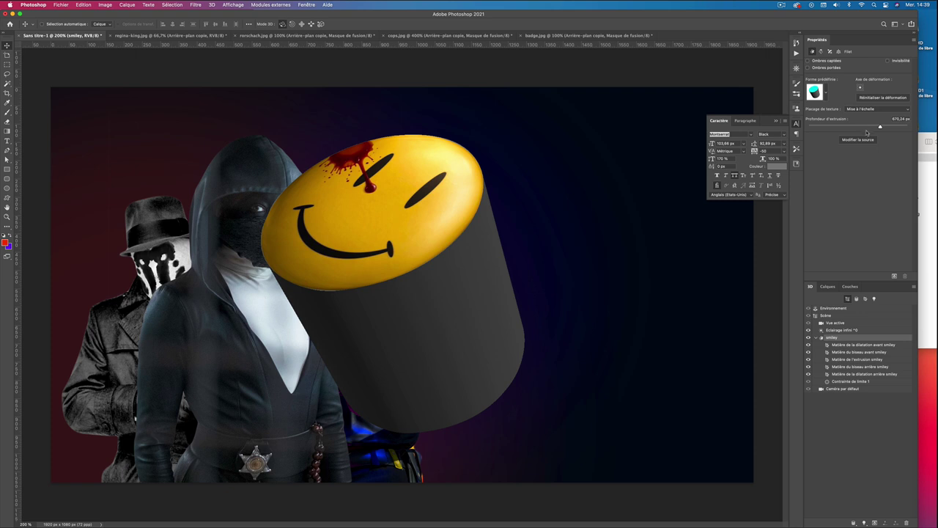
- Set the smiley's extrusion depth to about 35 px and tilt the 3D disc to an angle
left_click(896, 119)
type("20")
key("Return")
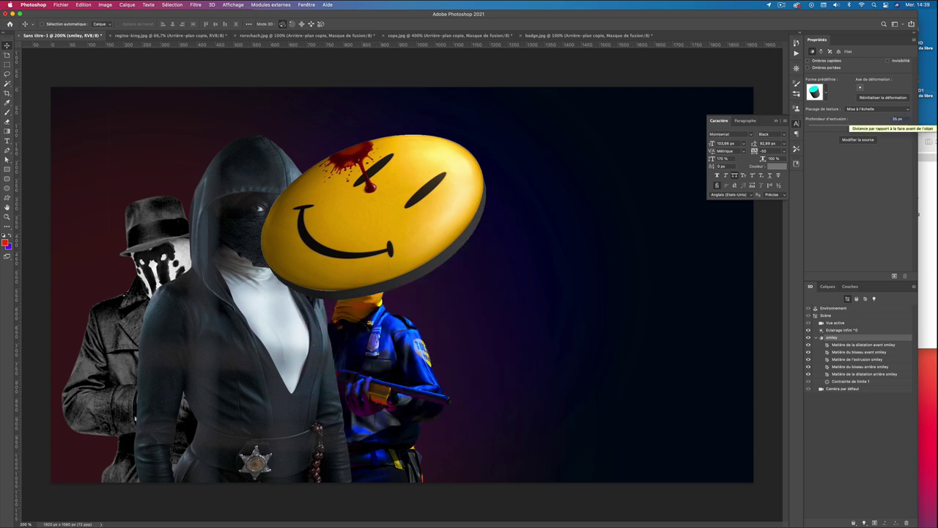
left_click_drag(858, 123, 862, 121)
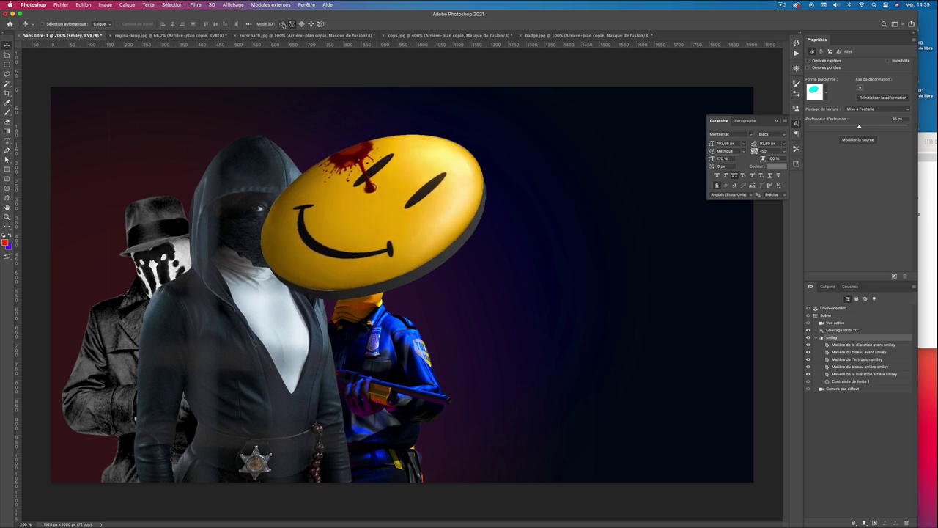
left_click_drag(372, 162, 361, 176)
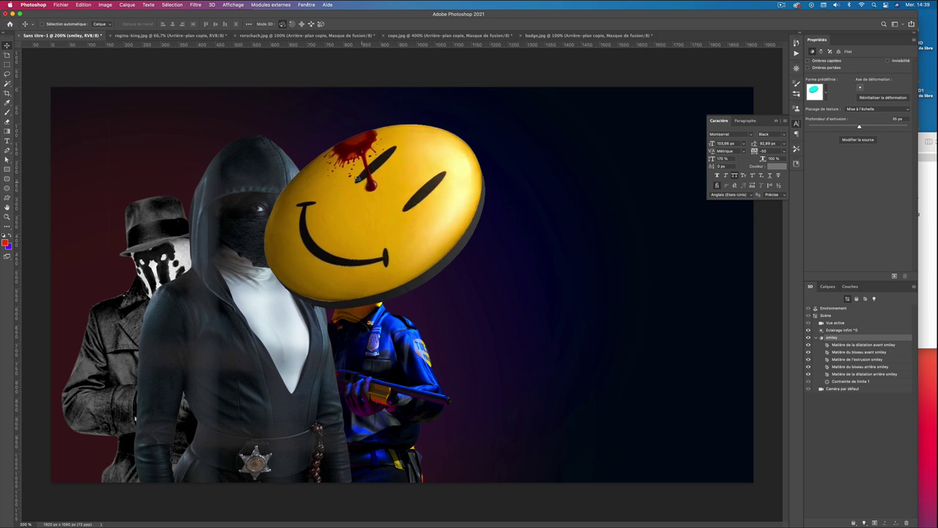
left_click(829, 287)
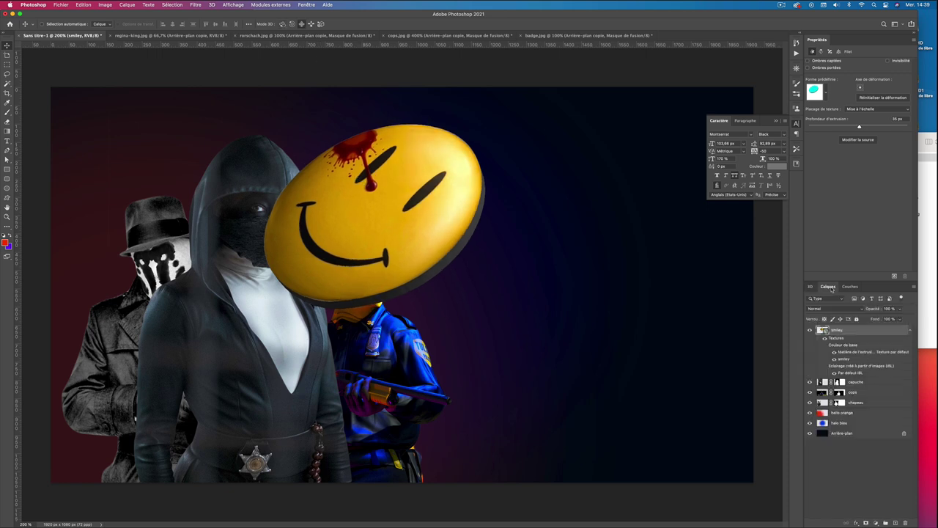
- Convert the 3D smiley to a smart object and move it bottom-left, rotated about -6.5°
right_click(877, 334)
left_click(864, 356)
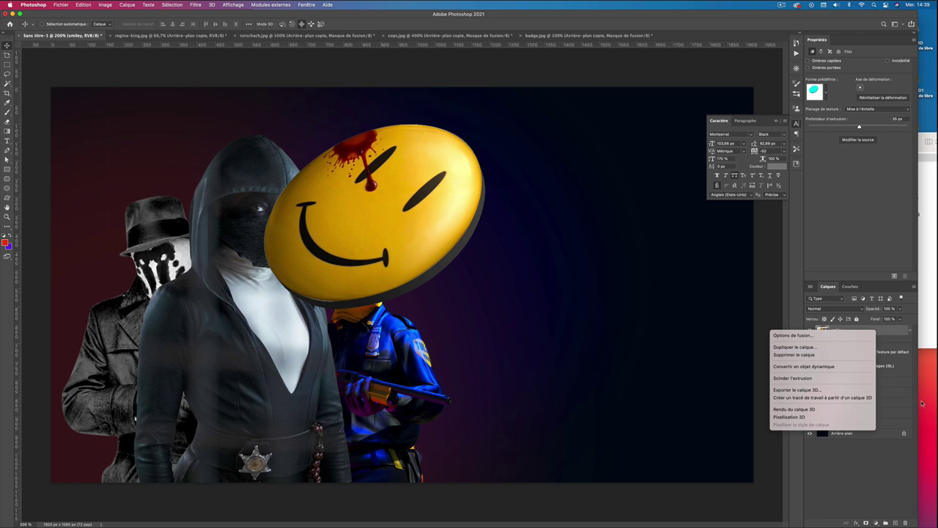
right_click(889, 337)
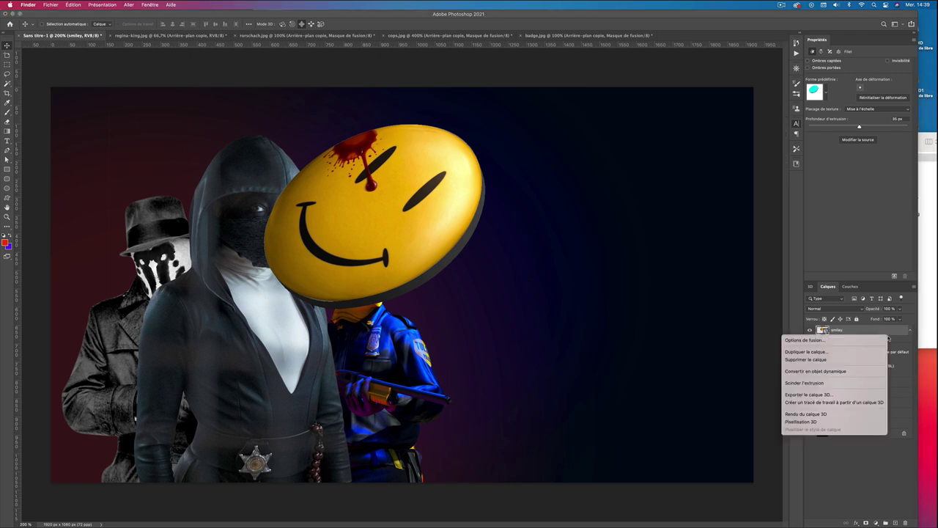
left_click(861, 371)
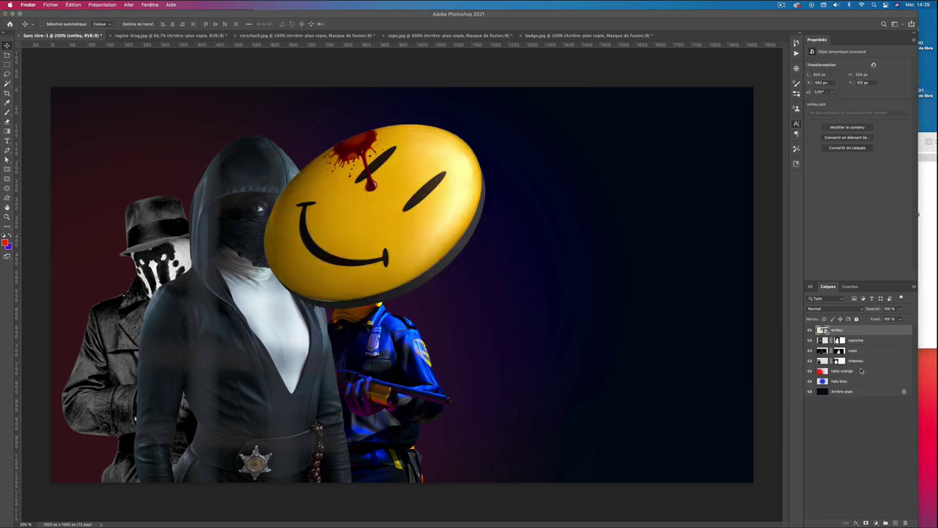
left_click_drag(382, 220, 176, 415)
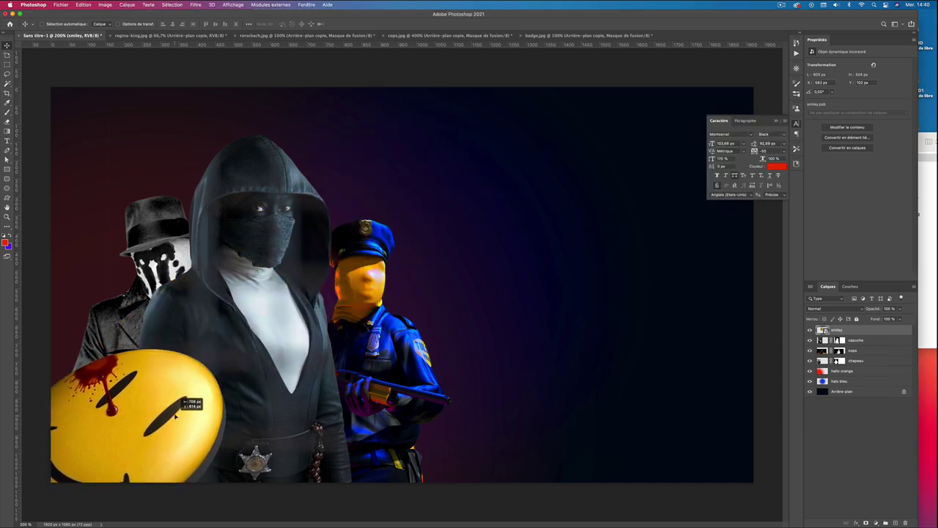
key("ctrl+t")
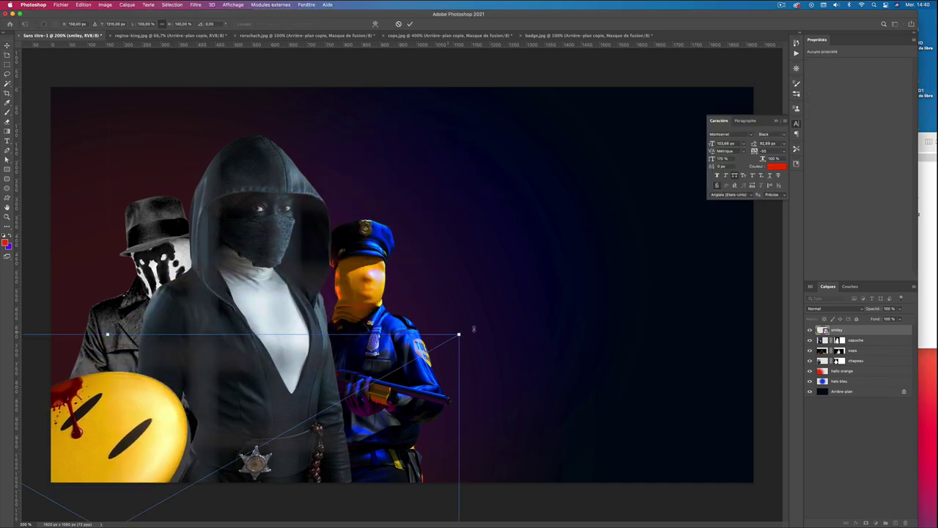
mouse_move(474, 329)
left_mouse_down()
mouse_move(460, 290)
mouse_move(423, 310)
left_mouse_up()
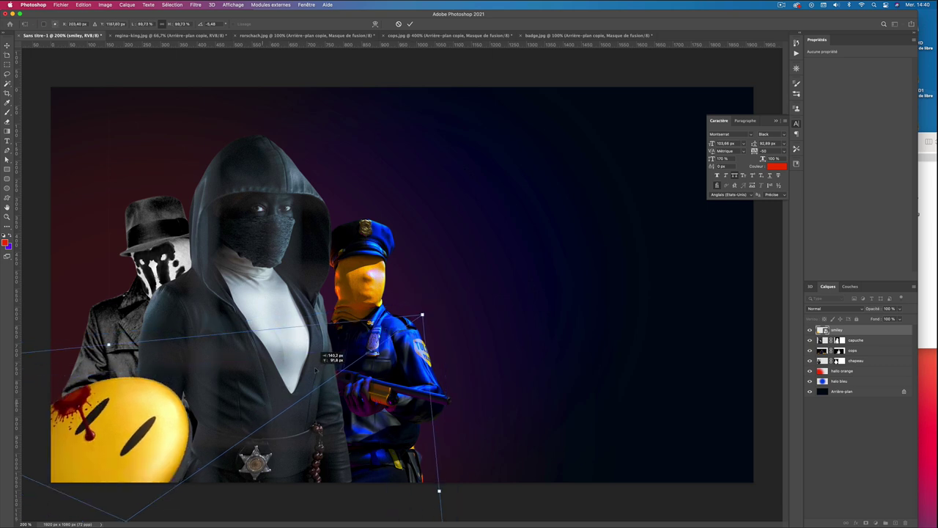
key("Return")
- Duplicate the smiley and place a smaller copy at the top-left
key("ctrl+j")
mouse_move(316, 449)
left_mouse_down()
mouse_move(304, 217)
mouse_move(317, 225)
left_mouse_up()
key("ctrl+t")
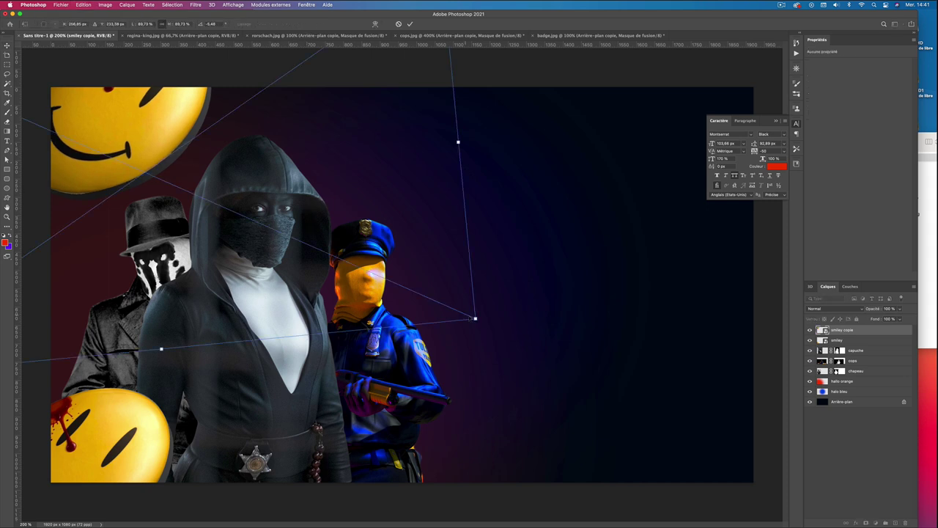
left_click_drag(324, 152, 229, 118)
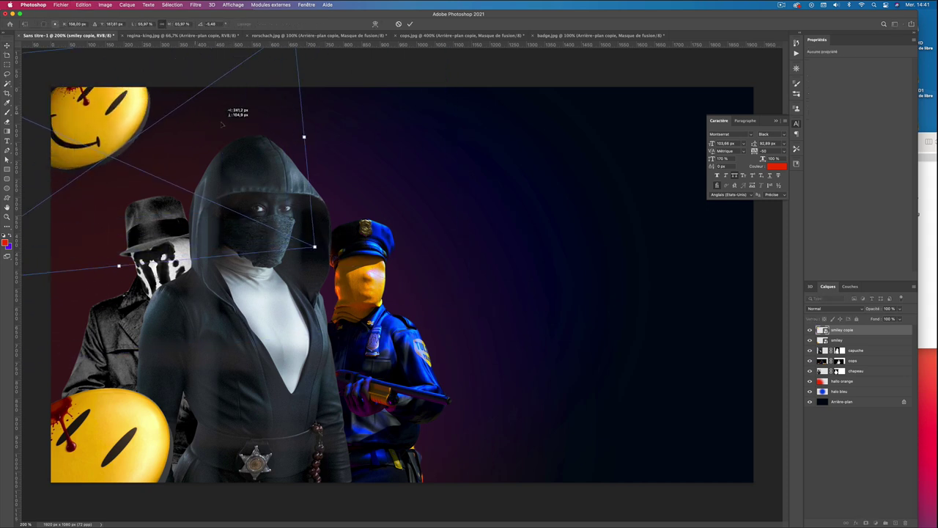
key("Return")
- Place a third smiley near the top-right, slightly rotated and scaled down
left_click_drag(169, 124, 558, 187)
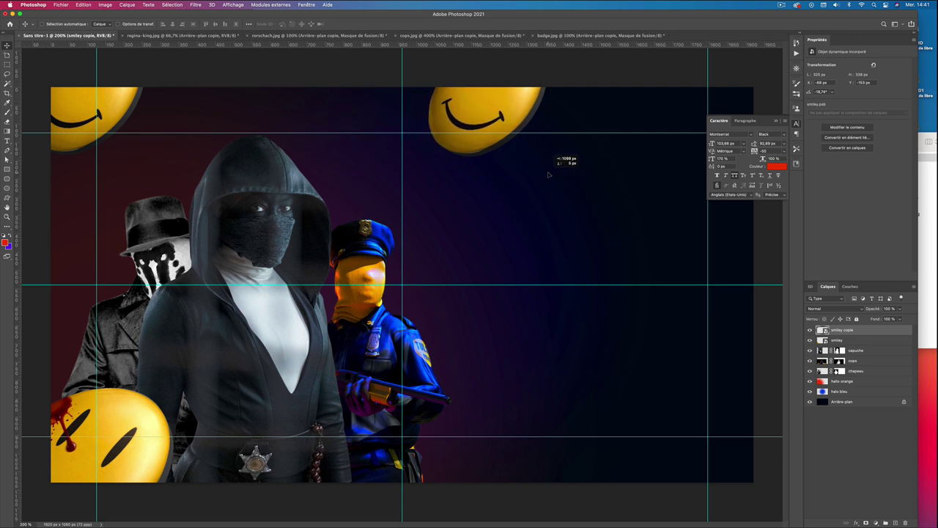
key("ctrl+t")
left_click_drag(633, 272, 559, 271)
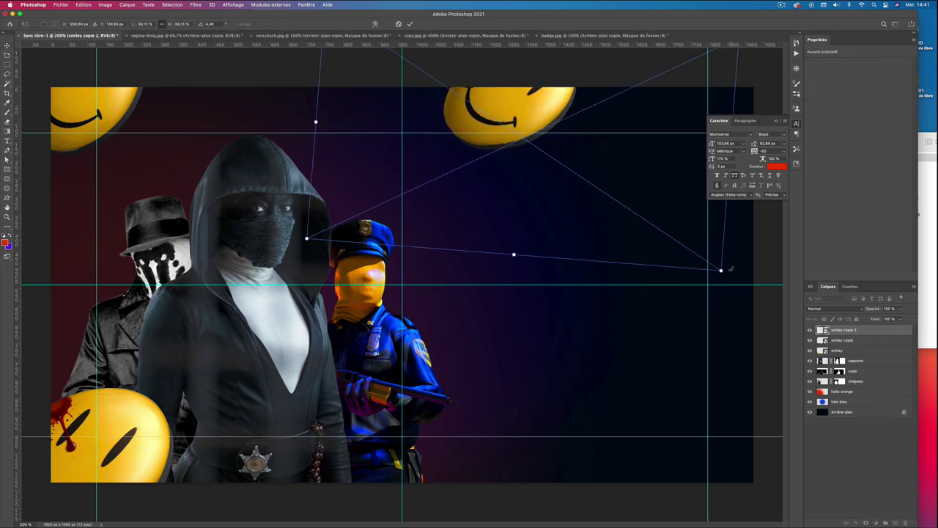
left_click_drag(722, 270, 594, 207)
mouse_move(535, 168)
left_mouse_down()
mouse_move(567, 143)
mouse_move(568, 153)
left_mouse_up()
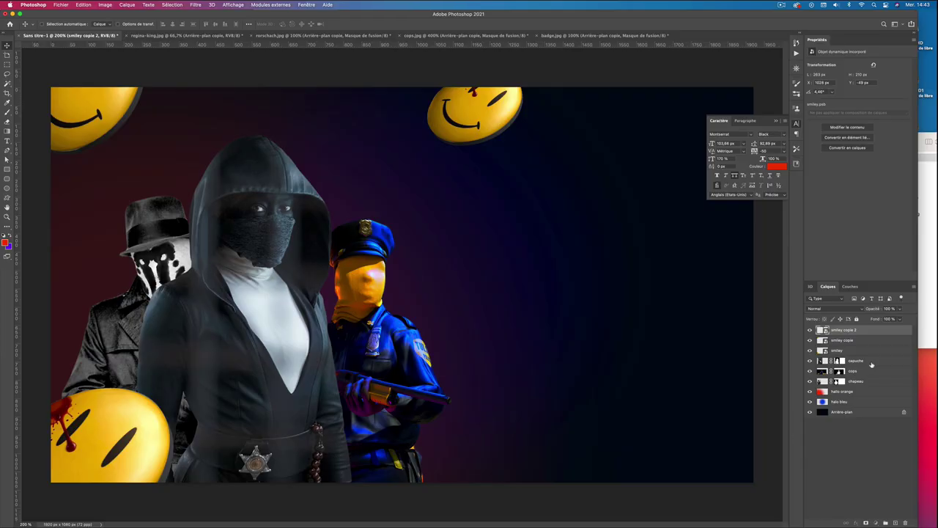
- Convert the capuche layer to a smart object and apply Levels with inputs 26 and 0.73
left_click(877, 361)
right_click(879, 363)
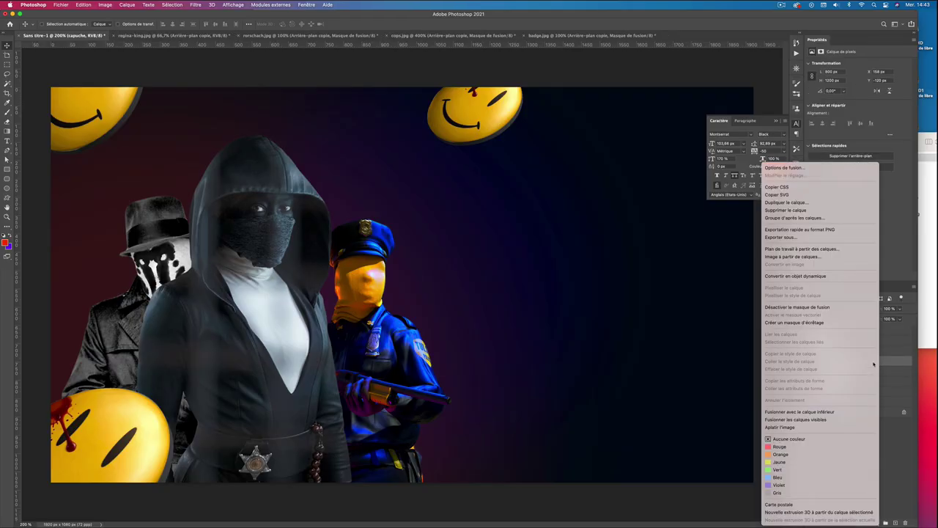
left_click(825, 276)
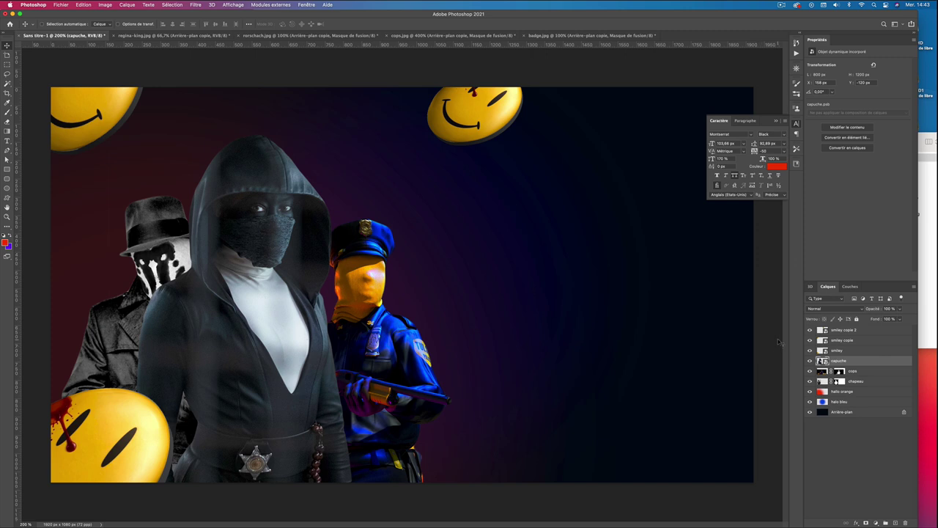
key("ctrl+l")
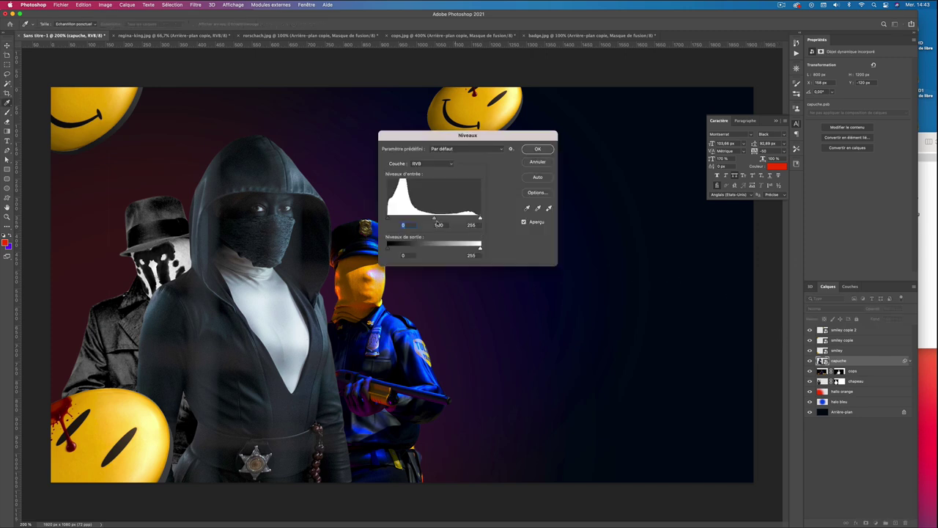
mouse_move(435, 218)
left_mouse_down()
mouse_move(443, 219)
mouse_move(396, 220)
mouse_move(448, 220)
left_mouse_up()
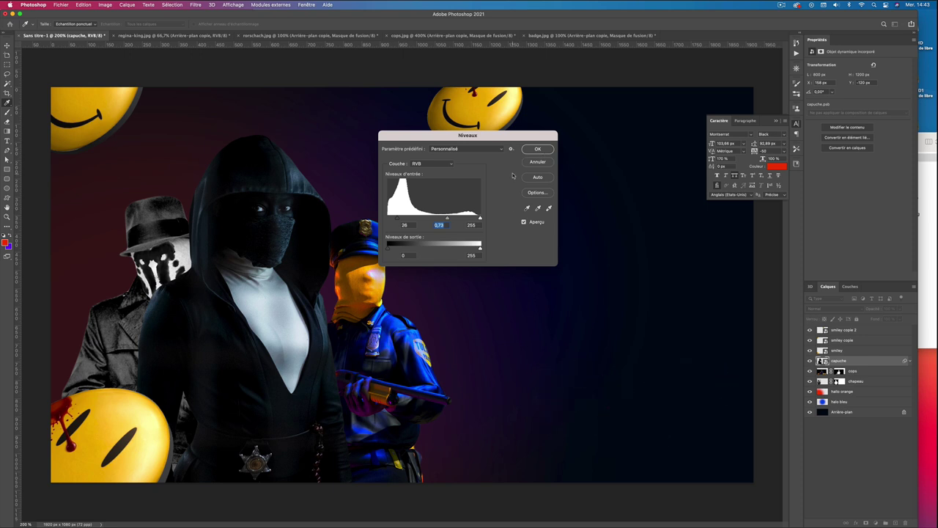
left_click(533, 150)
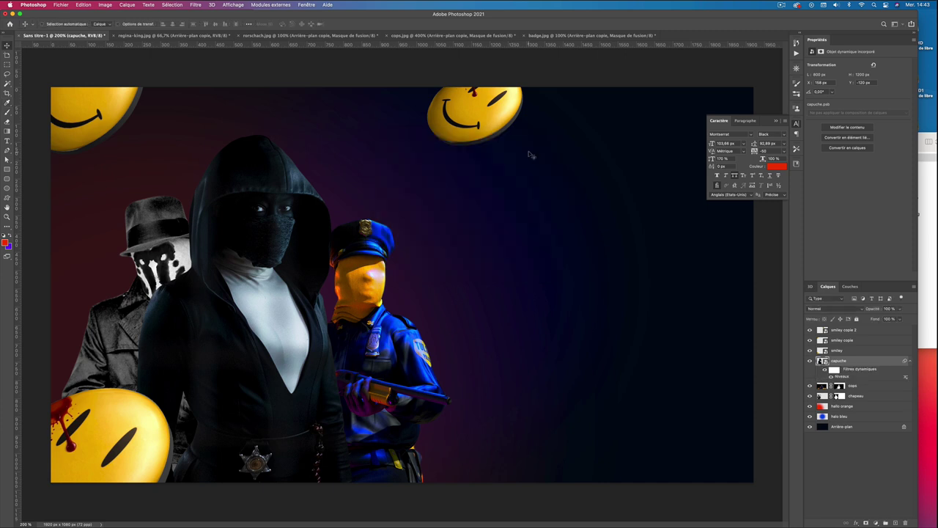
- Add Brightness 11 and Exposure +0.18 smart filters to the hooded figure
left_click(106, 5)
mouse_move(112, 25)
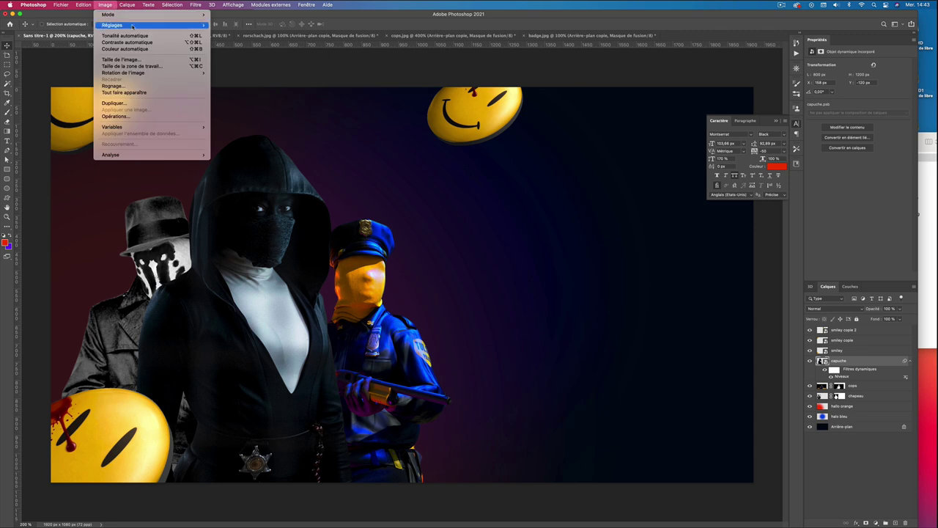
left_click(242, 27)
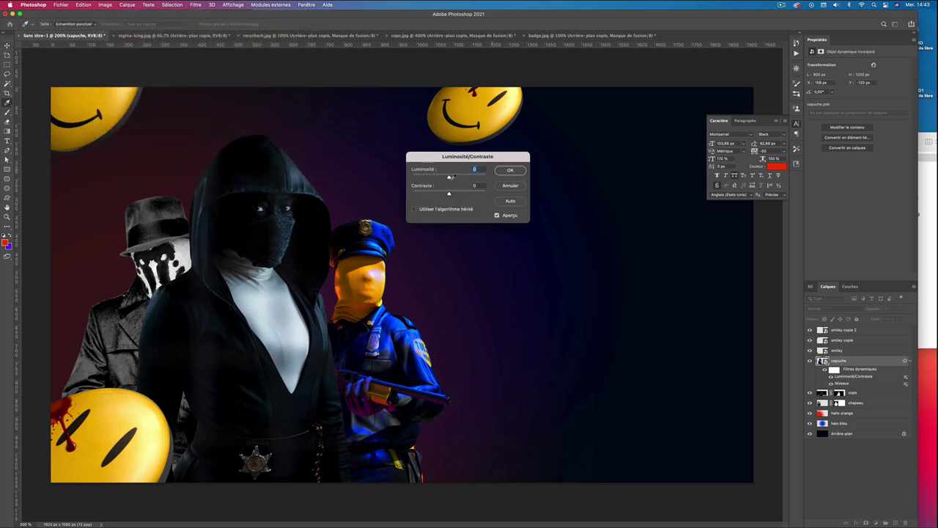
left_click_drag(449, 176, 453, 178)
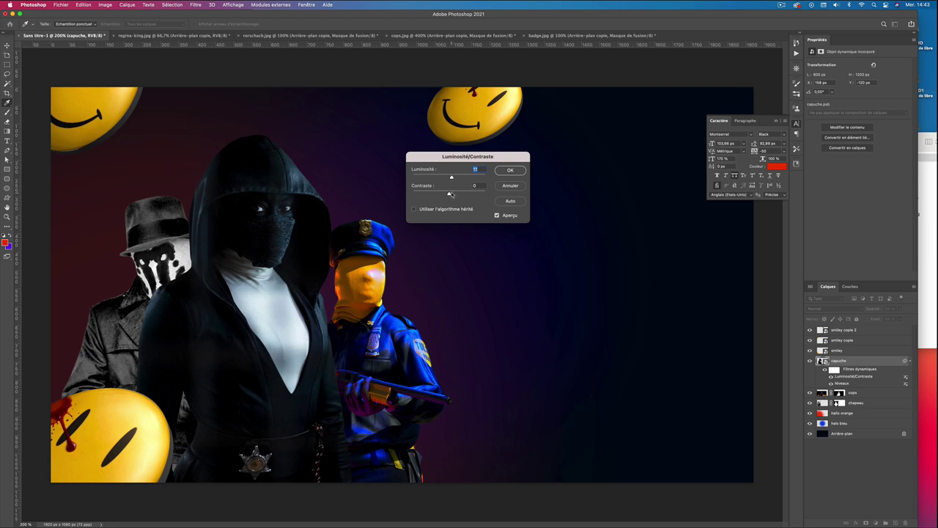
left_click(511, 170)
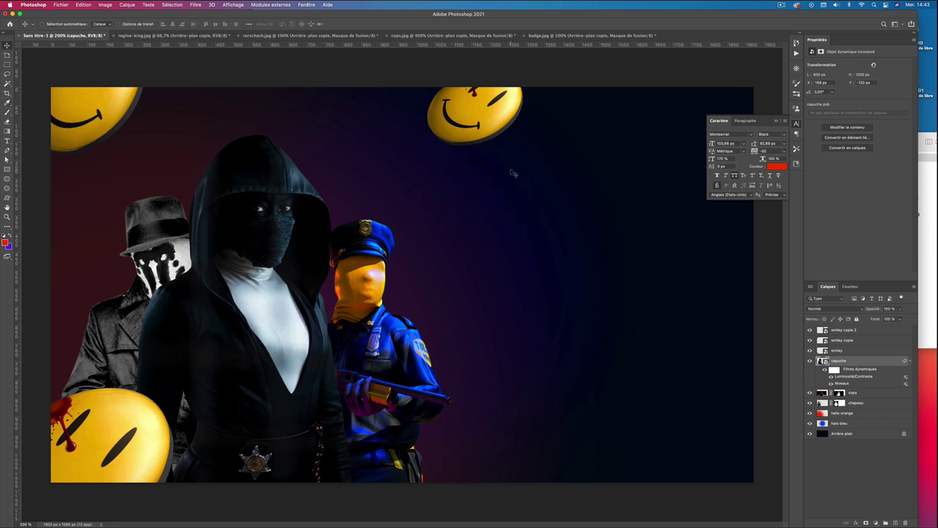
left_click(105, 5)
mouse_move(113, 24)
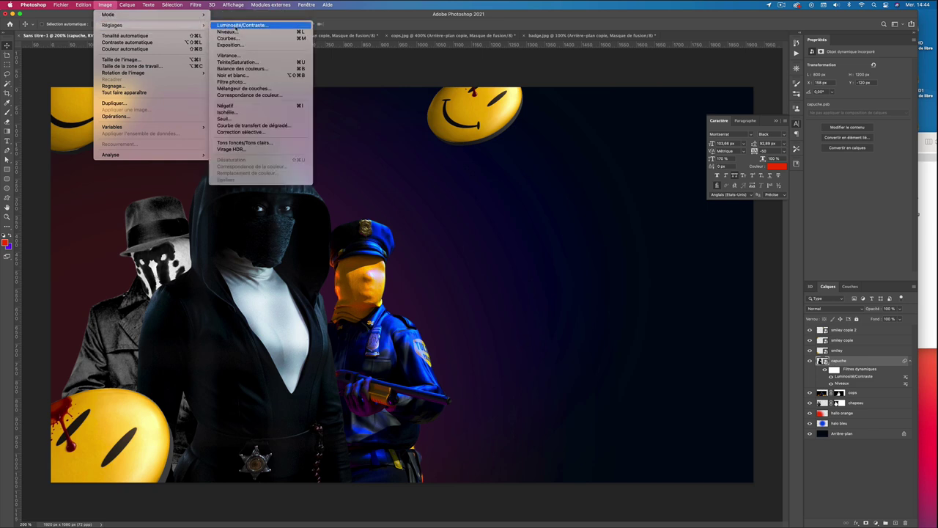
left_click(229, 45)
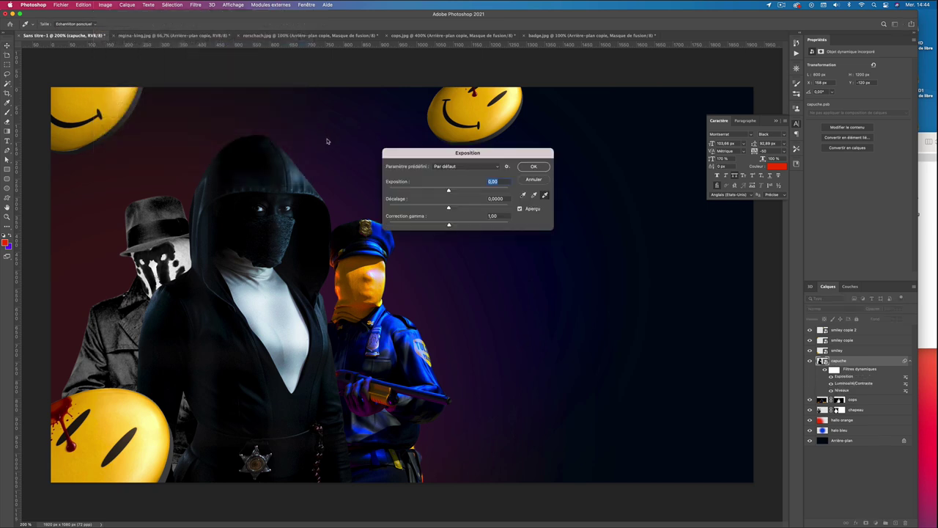
left_click_drag(449, 191, 452, 192)
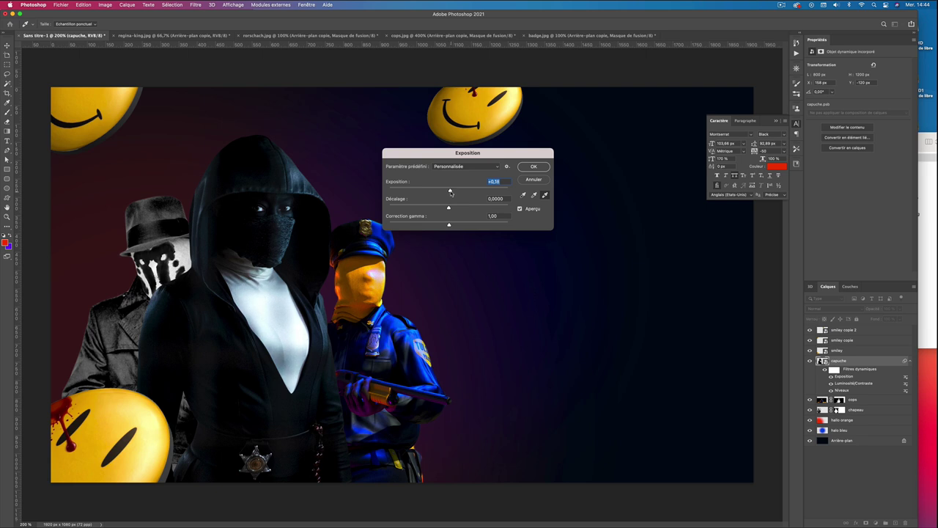
left_click(545, 168)
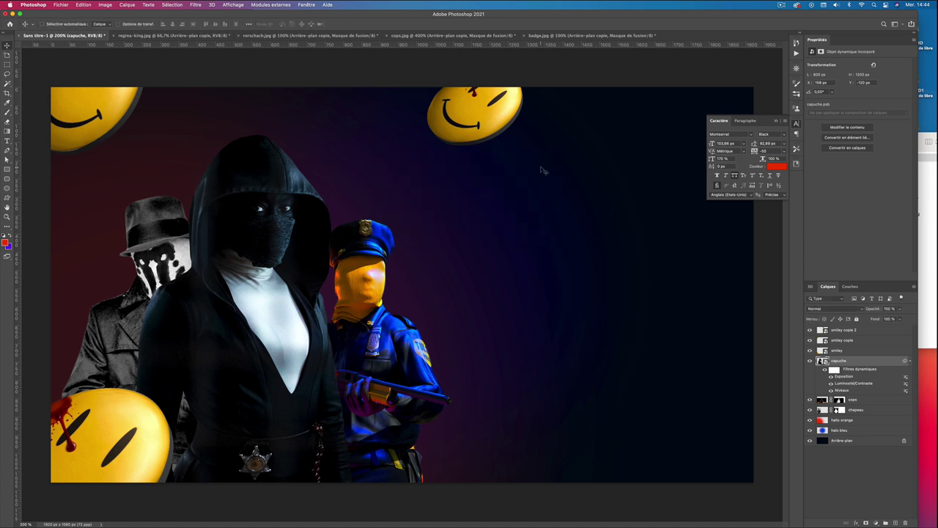
- Make the hat figure a smart object with darker Levels, Brightness -77 and Exposure filters
right_click(880, 409)
left_click(821, 322)
key("ctrl+l")
left_click_drag(432, 220, 439, 220)
key("Return")
key("ctrl+alt+b")
mouse_move(449, 179)
left_mouse_down()
mouse_move(431, 180)
mouse_move(451, 191)
left_mouse_up()
key("Return")
key("ctrl+alt+e")
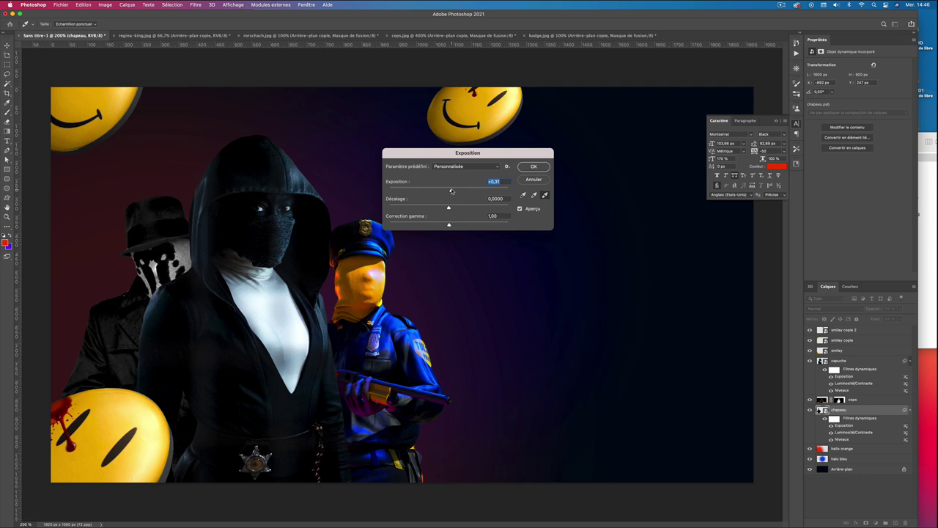
key("Return")
left_click(871, 369)
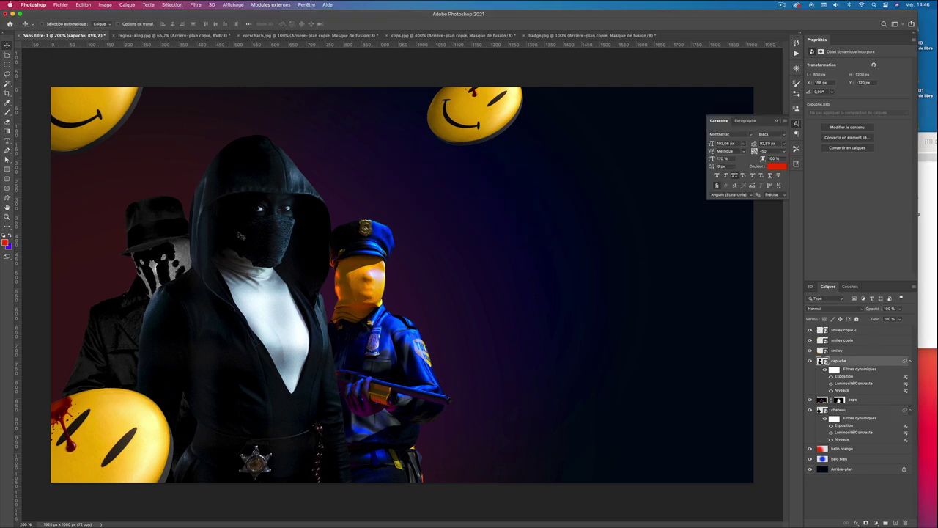
- Duplicate and rasterize the capuche layer, then fill the figure's silhouette with purple
key("ctrl+j")
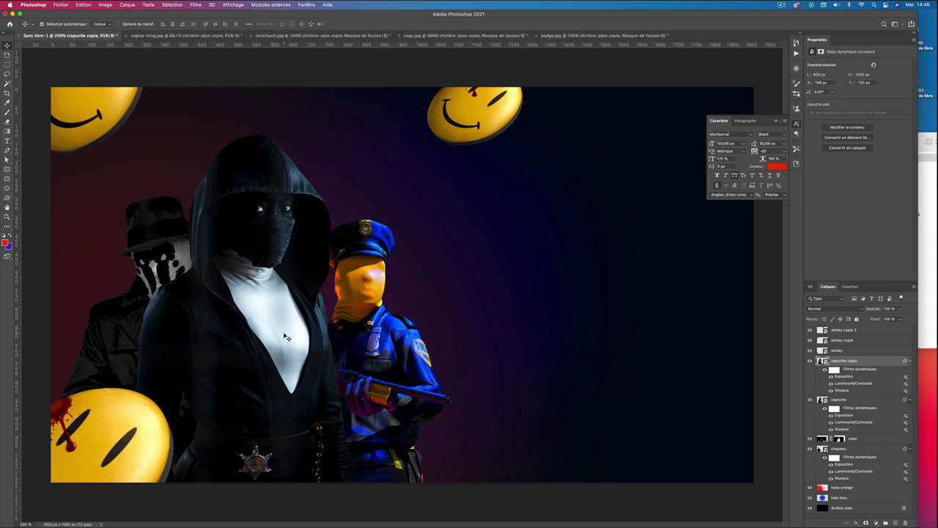
right_click(870, 362)
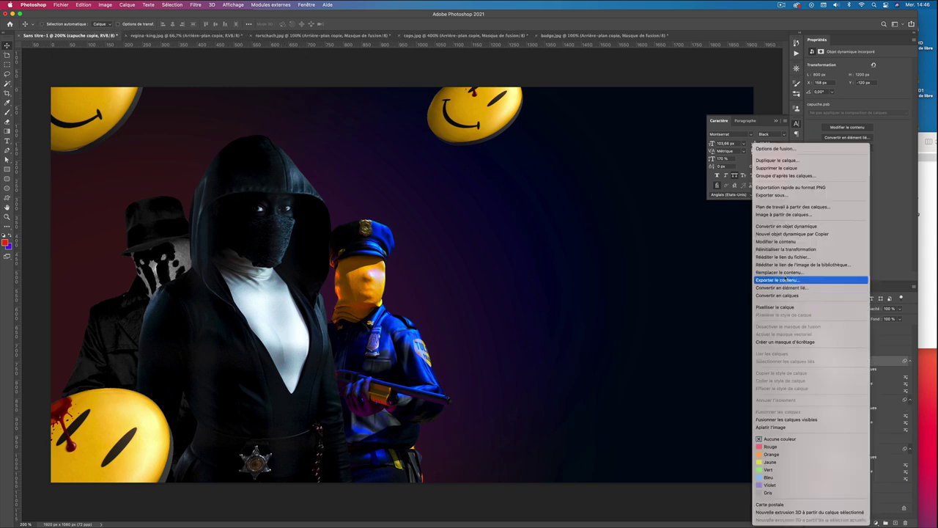
left_click(796, 308)
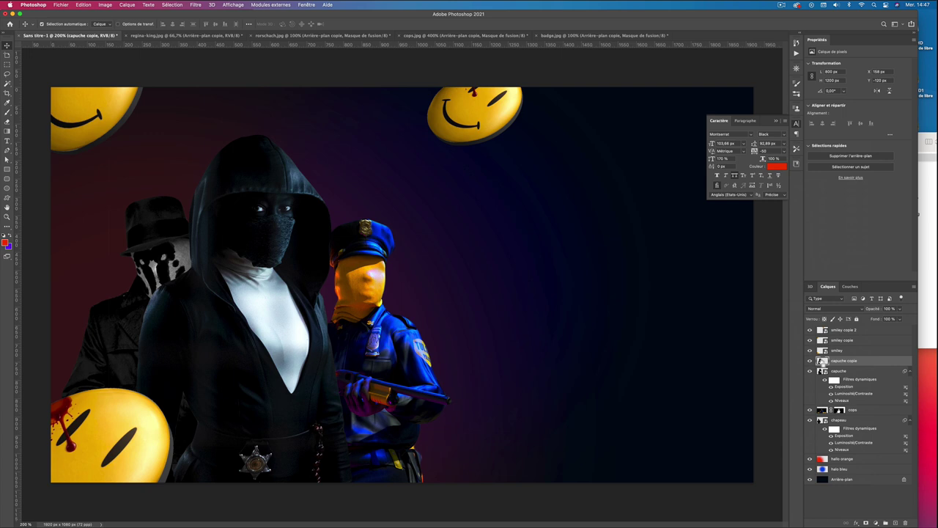
left_click(823, 360, "super")
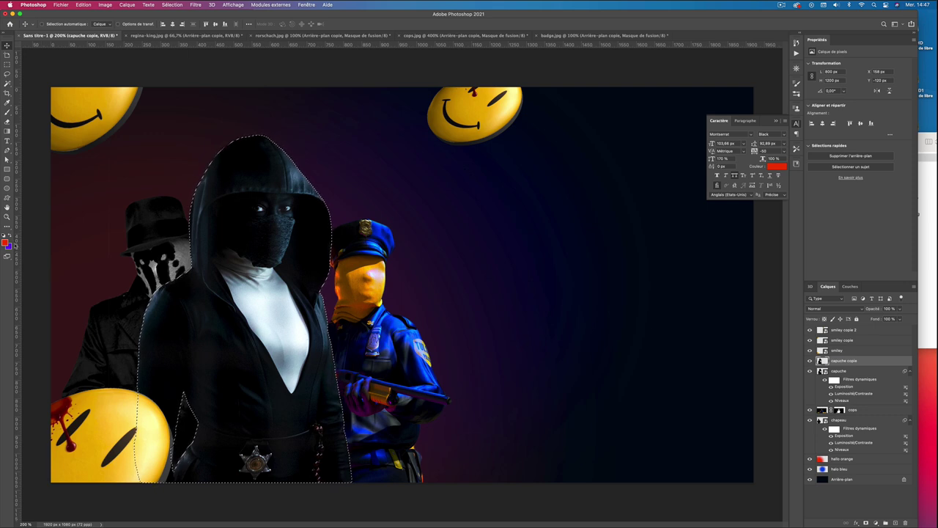
key("x")
left_click(6, 242)
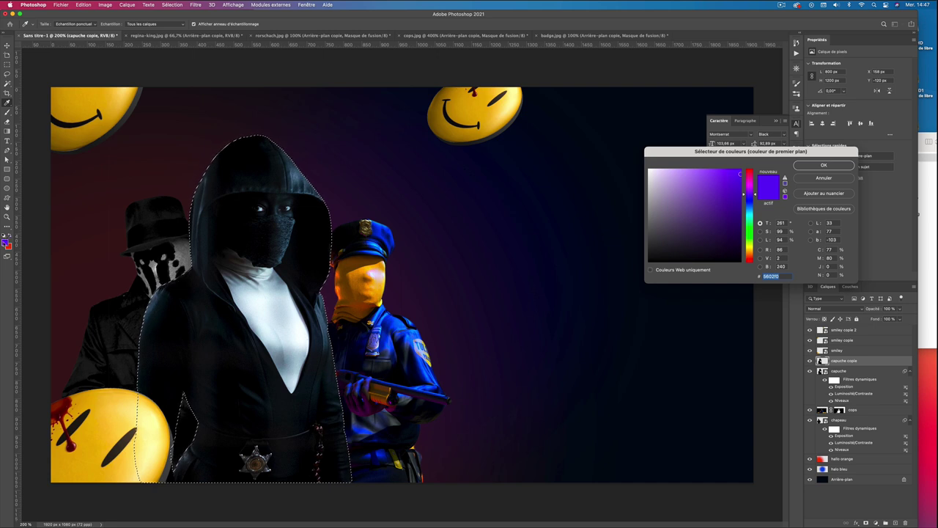
key("Return")
key("shift+BackSpace")
key("Return")
key("ctrl+d")
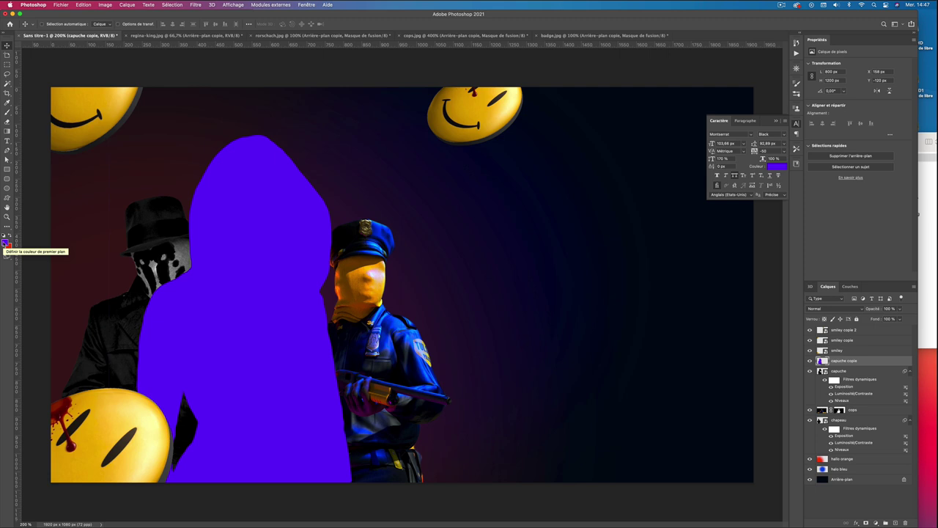
- Set the purple copy to Lumière tamisée blending and add a layer mask
left_click(841, 309)
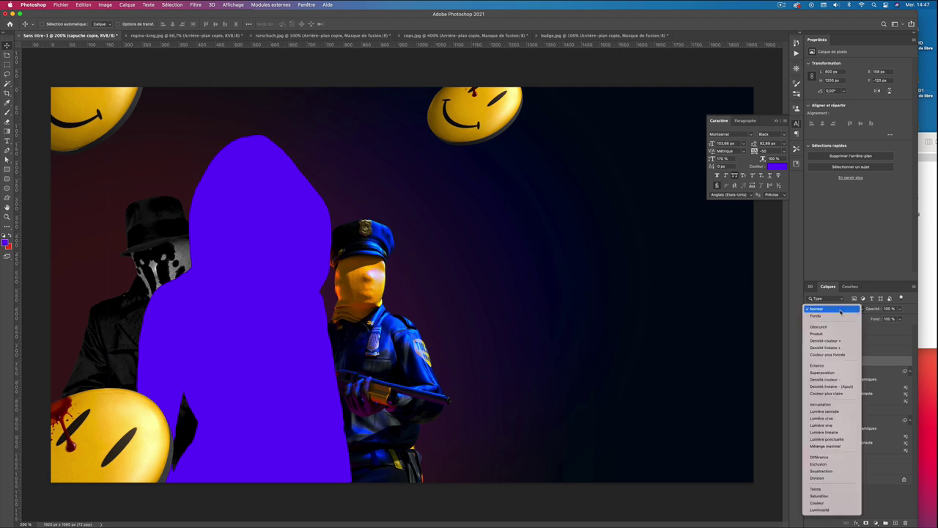
left_click(833, 413)
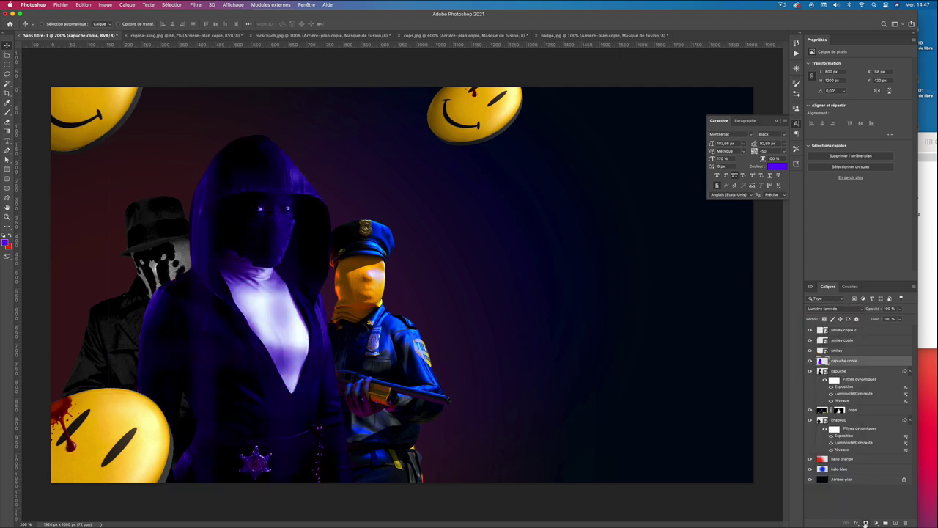
left_click(865, 523)
- Set up a large soft round brush with black as the mask paint colour
key("b")
left_click(54, 26)
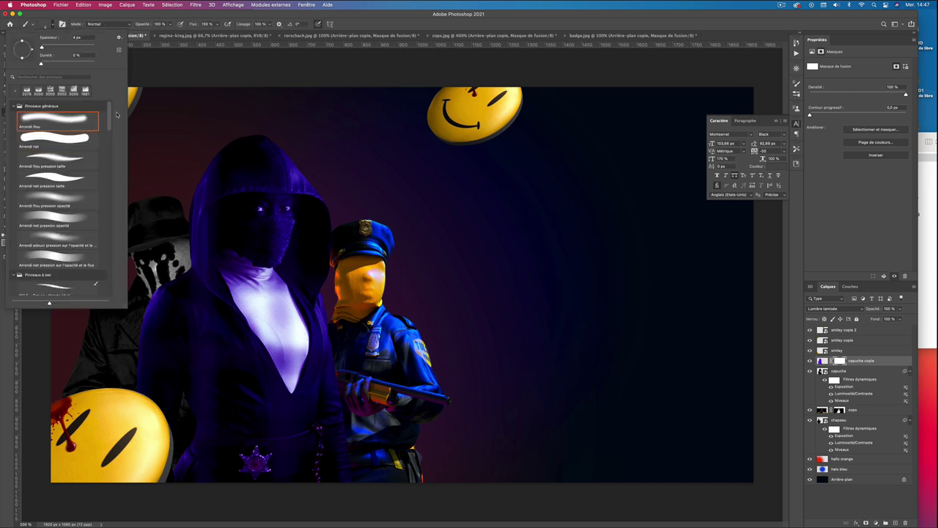
left_click_drag(277, 157, 301, 155)
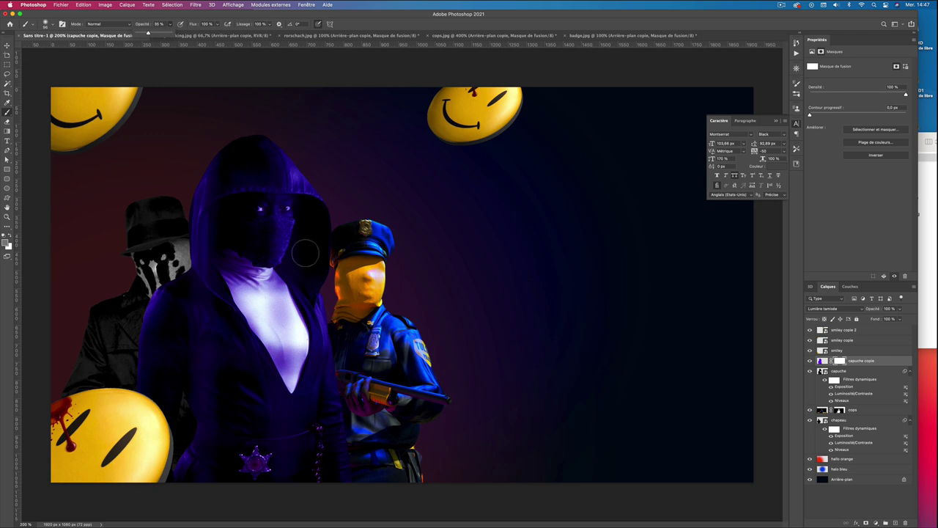
left_click_drag(276, 308, 302, 301)
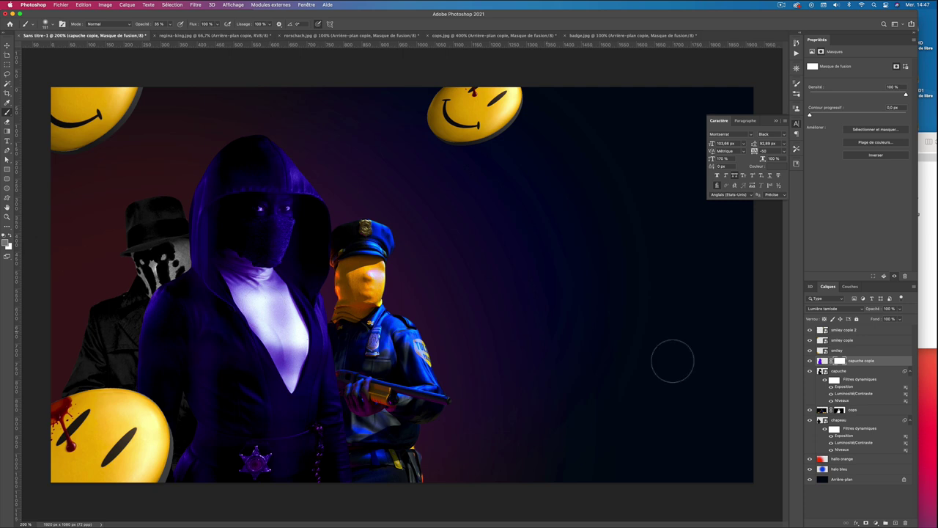
left_click(11, 238)
- At 100% opacity, paint the purple tint off the neck, chest, torso, hood and lower body
left_click_drag(257, 279, 236, 290)
left_click_drag(209, 335, 229, 334)
key("0")
left_click_drag(248, 404, 267, 386)
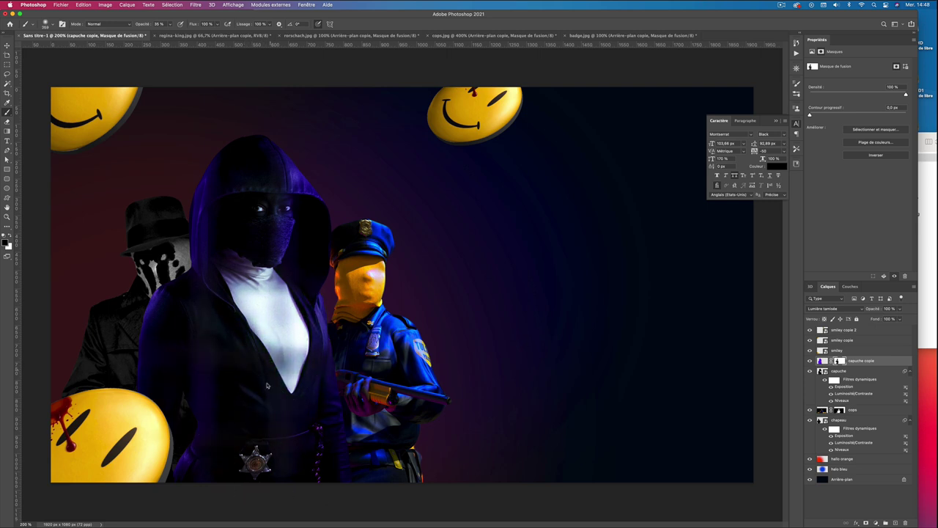
left_click_drag(272, 167, 238, 279)
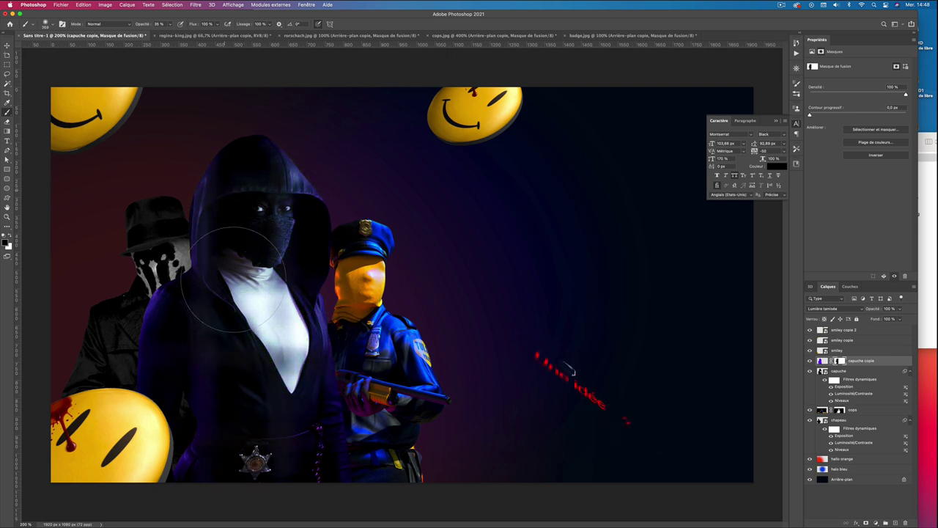
left_click_drag(220, 425, 308, 447)
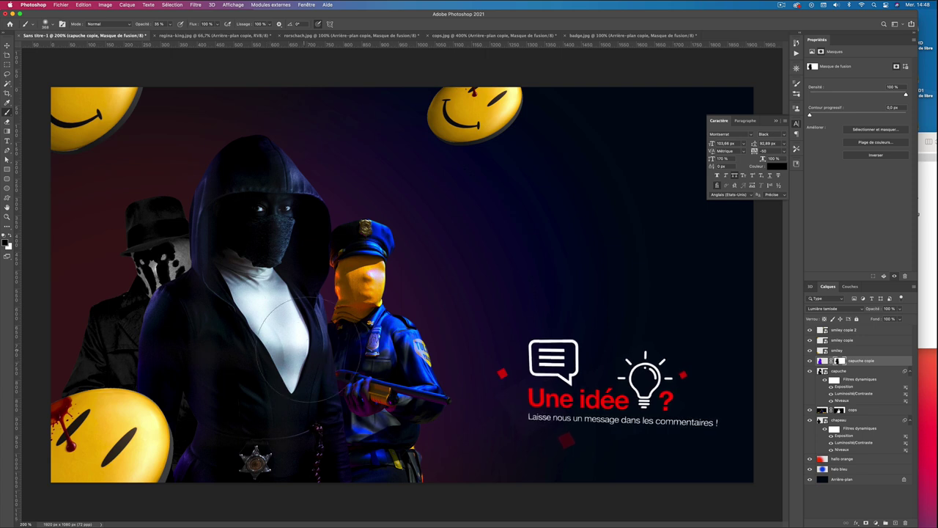
- Restore purple along the hood's top and let the eyes show through the tint
key("x")
left_click_drag(261, 189, 270, 146)
key("x")
left_click_drag(274, 235, 266, 254)
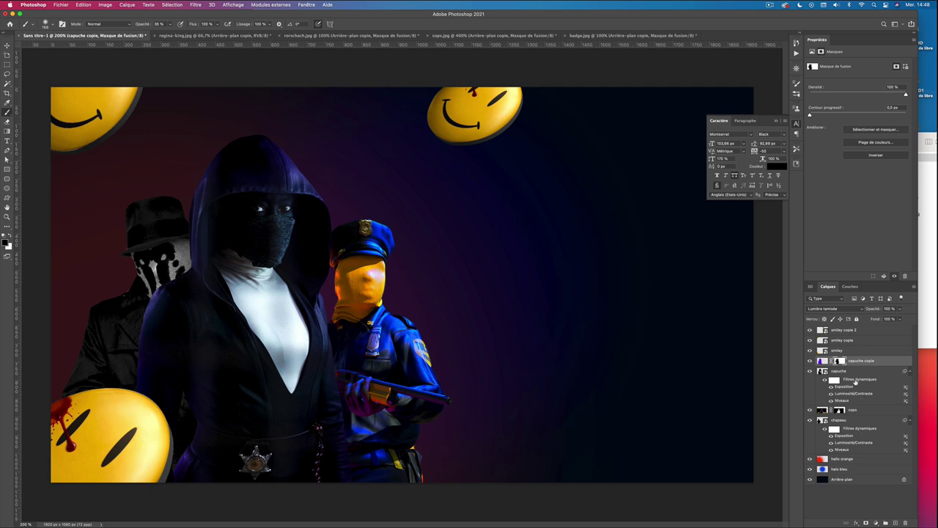
left_click(857, 372)
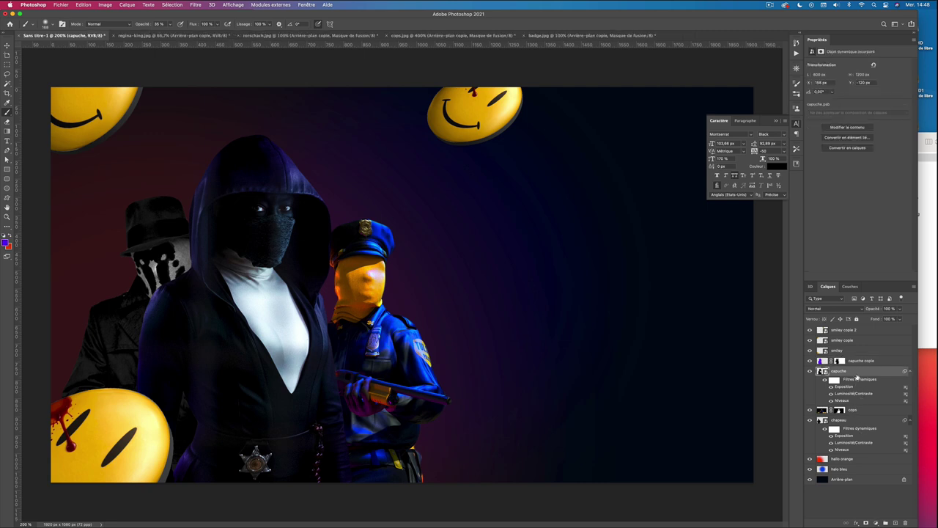
- Make a rasterized copy of the hooded figure and fill its silhouette with red
left_click_drag(858, 372, 863, 358)
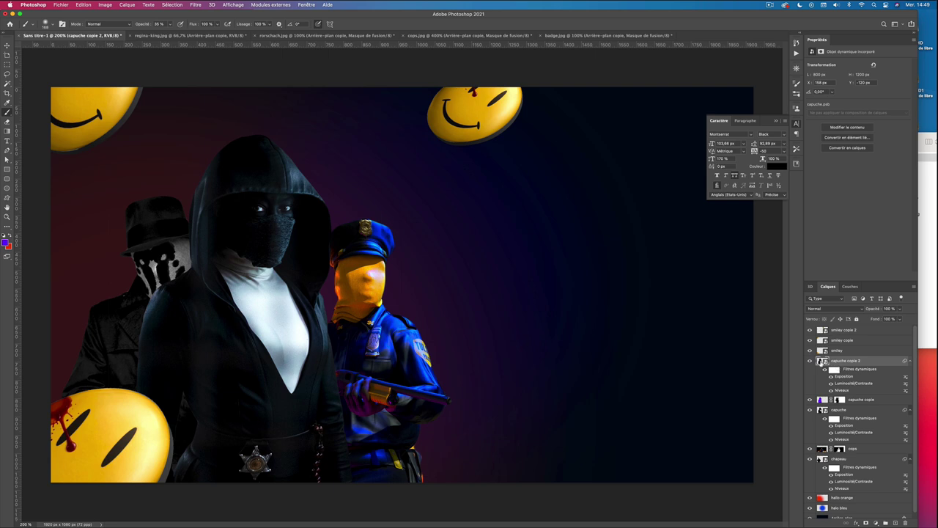
right_click(821, 361)
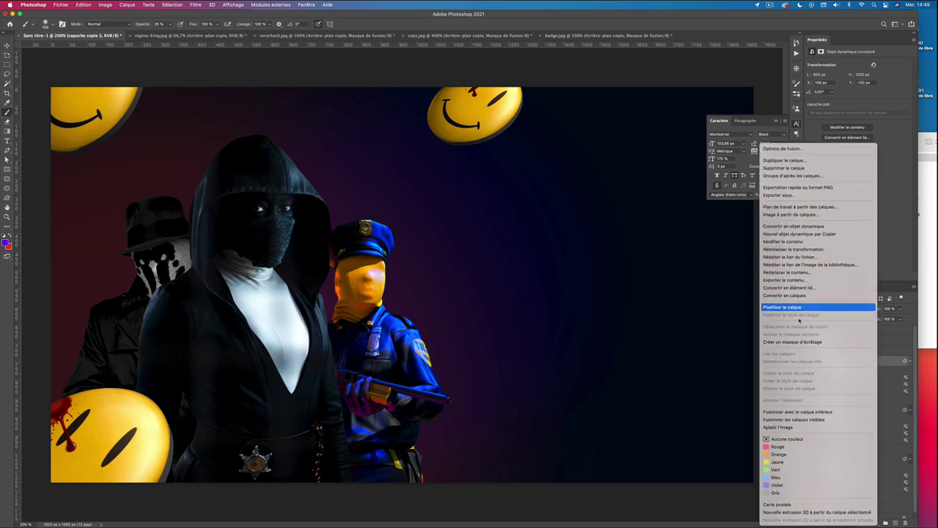
left_click(792, 307)
left_click(823, 362, "ctrl")
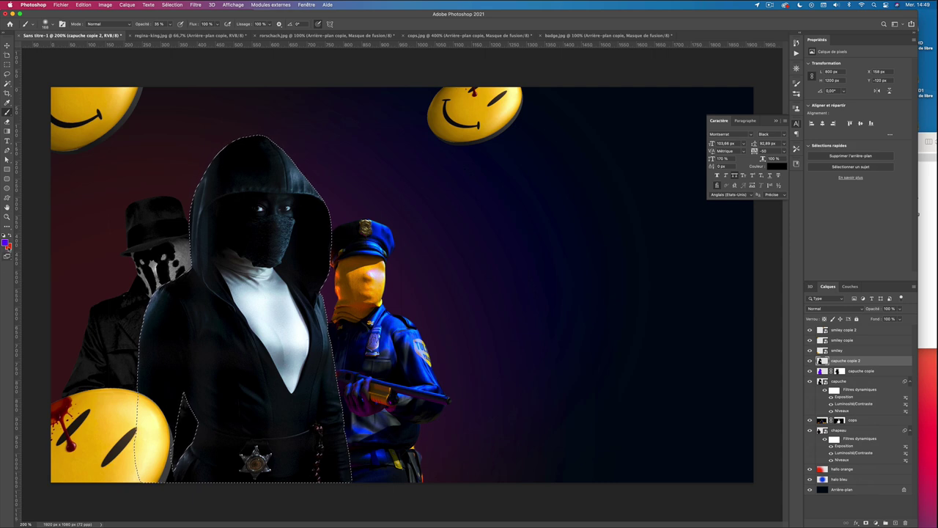
left_click(7, 242)
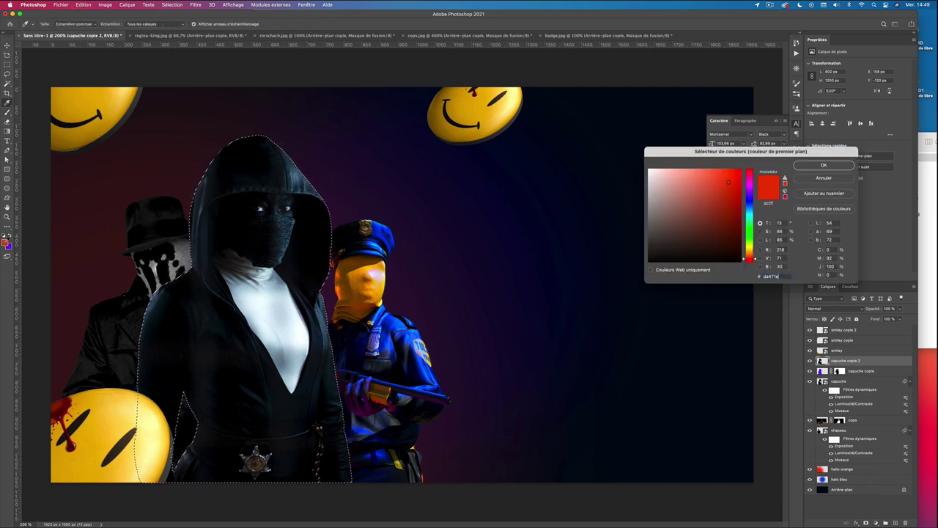
key("Return")
key("alt+BackSpace")
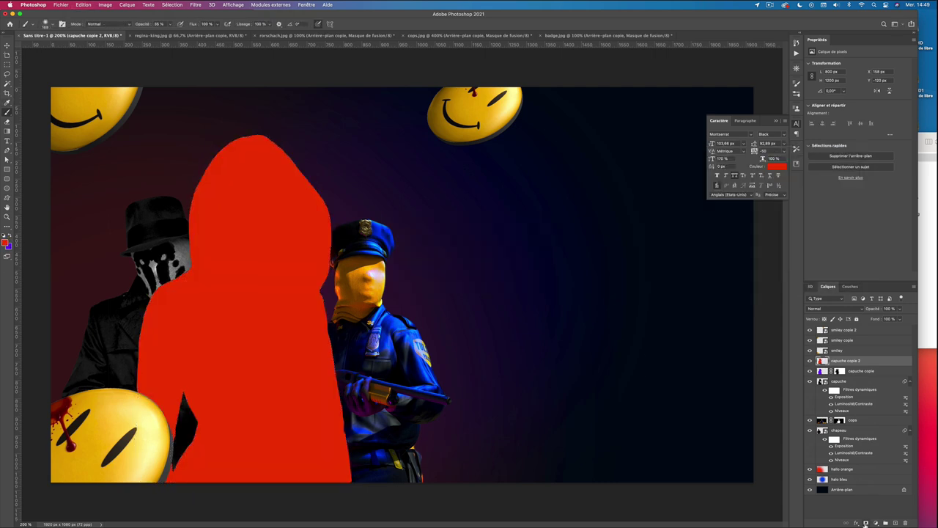
- Blend the red copy as Overlay at 40% and mask it off the body and hood
left_click(866, 523)
key("alt+shift+o")
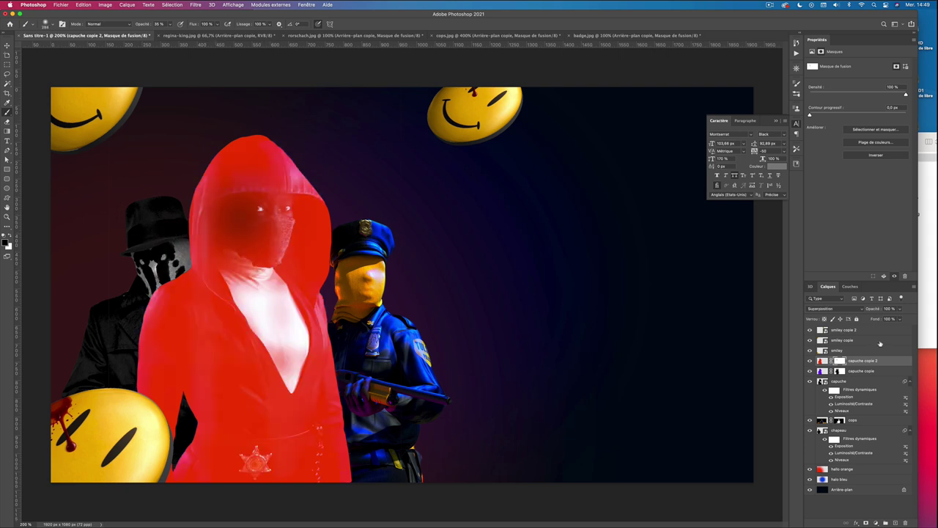
type("40")
key("Return")
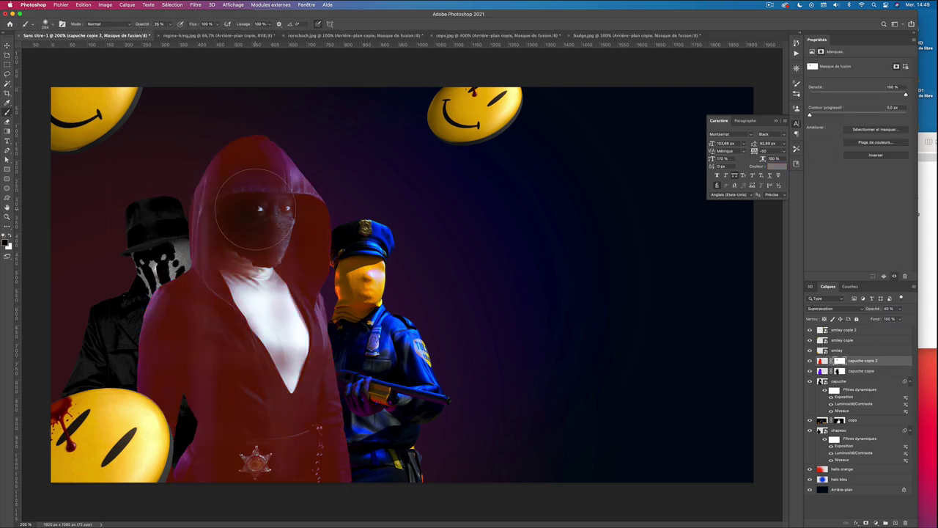
mouse_move(266, 442)
left_mouse_down()
mouse_move(261, 255)
mouse_move(184, 310)
left_mouse_up()
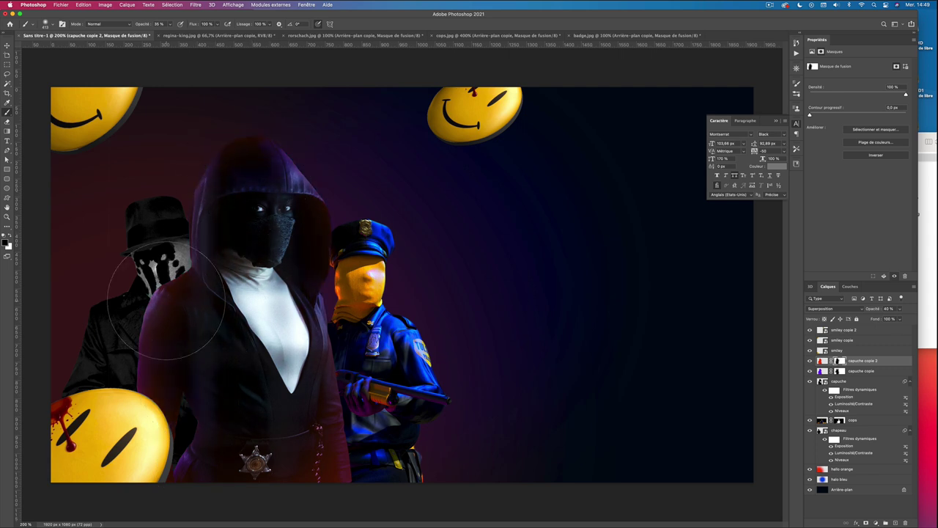
key("x")
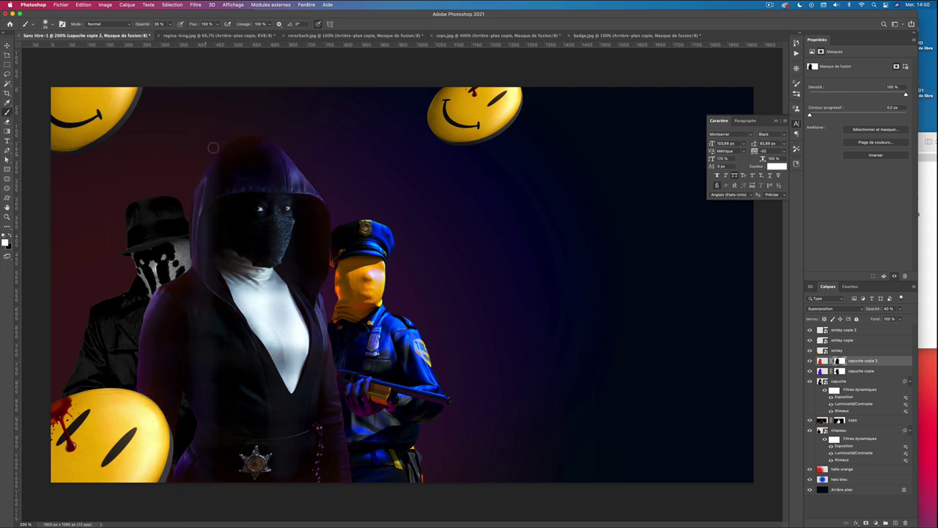
key("x")
- Target the soft-light hood copy and resize the mask brush to about 178
left_click(843, 372)
key("bracketleft")
key("bracketleft")
key("bracketleft")
key("x")
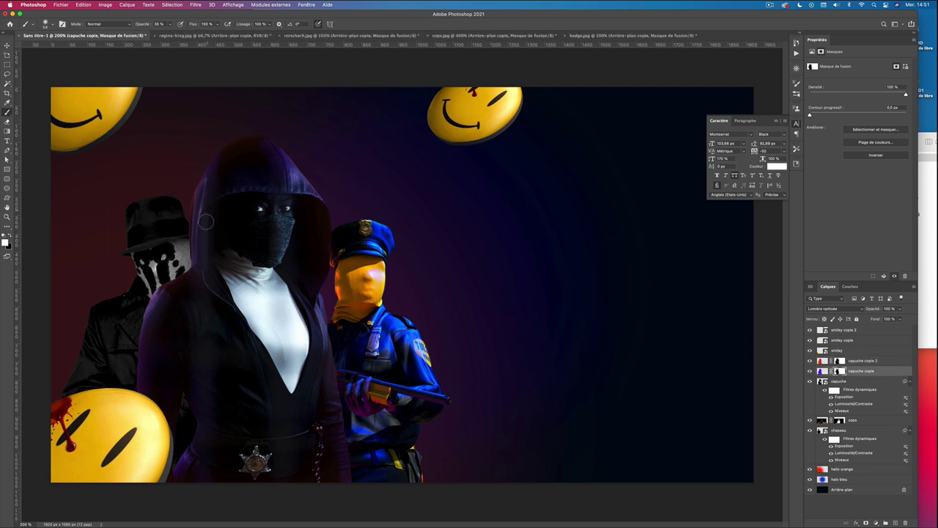
key("x")
left_click_drag(220, 216, 209, 235)
- Duplicate the chapeau layer, rasterize the copy and fill the Rorschach silhouette violet
left_click(838, 382)
left_click(865, 430)
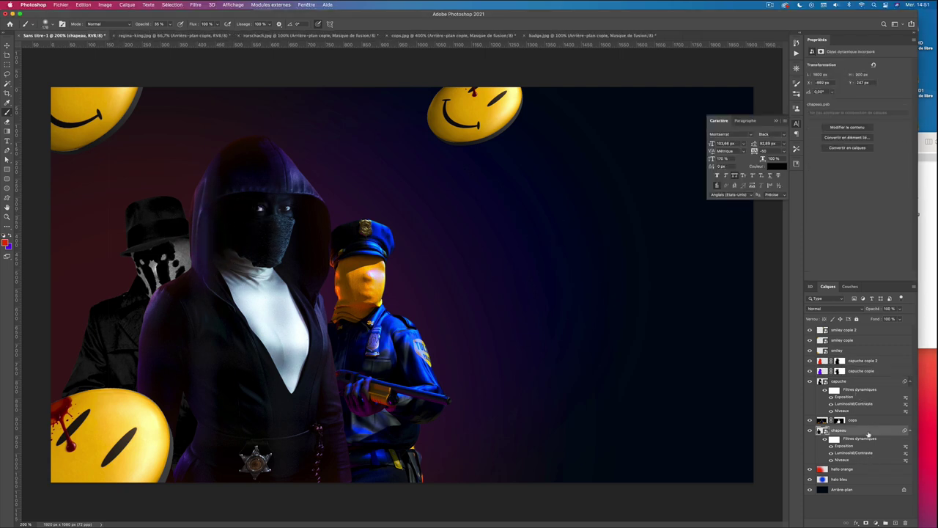
key("ctrl+j")
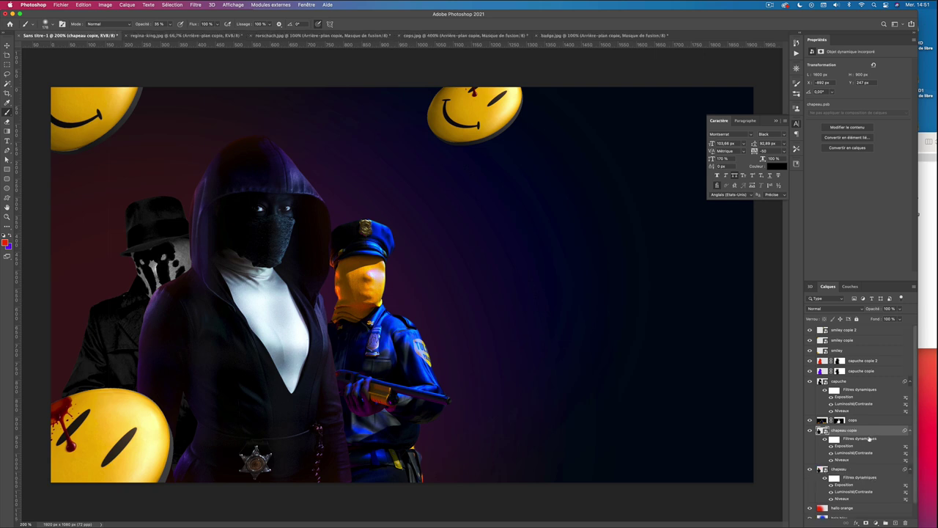
right_click(874, 434)
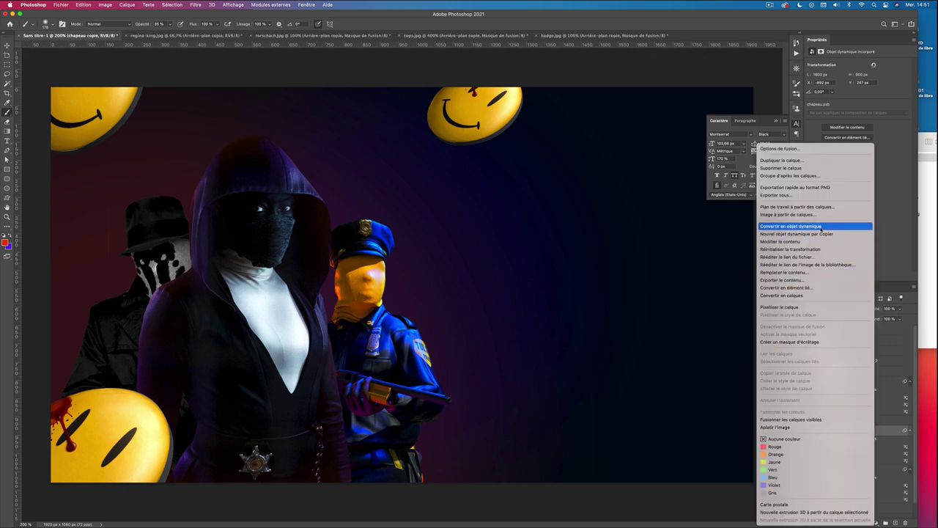
left_click(831, 428)
right_click(876, 433)
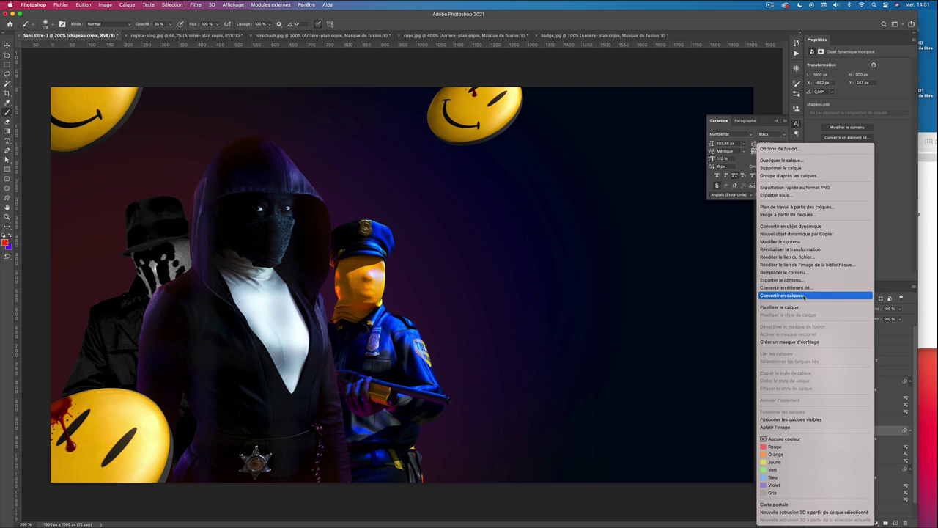
left_click(814, 296)
key("ctrl+shift+BackSpace")
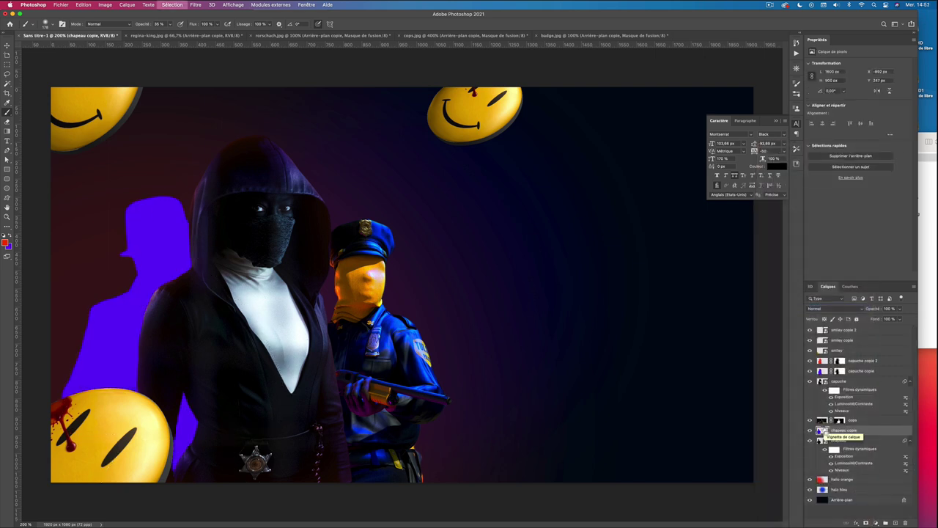
- Blend the violet copy as Produit, masked to reveal Rorschach's face and hat
left_click(836, 309)
left_click(838, 411)
left_click(864, 521)
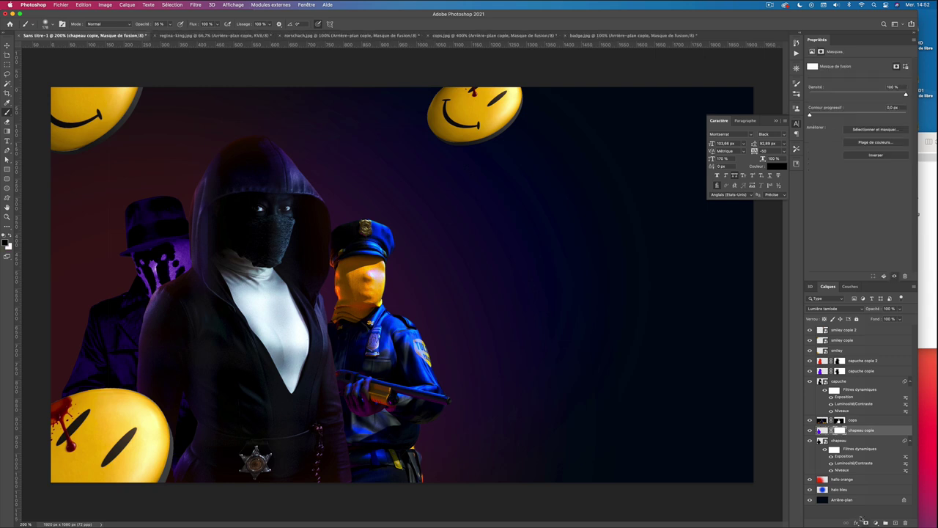
left_click(835, 308)
left_click(817, 231)
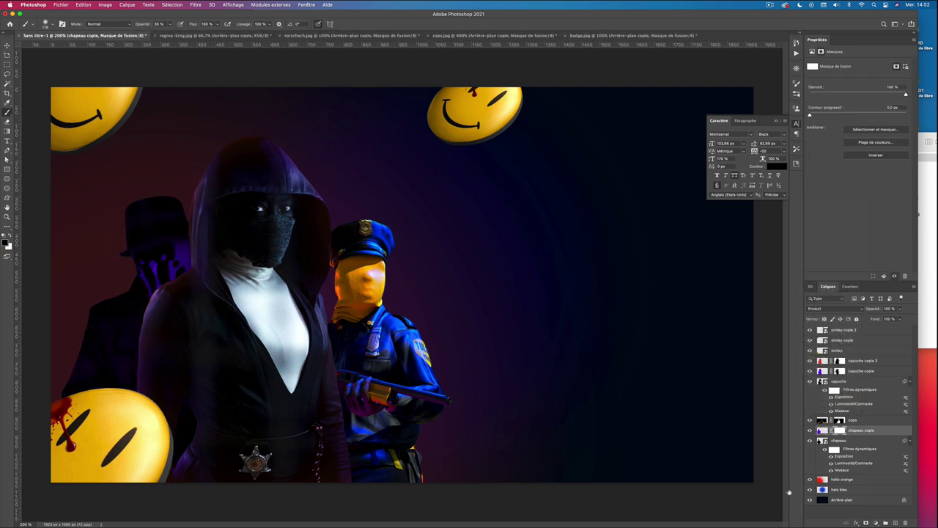
mouse_move(132, 240)
left_mouse_down()
mouse_move(167, 245)
mouse_move(183, 264)
mouse_move(158, 315)
left_mouse_up()
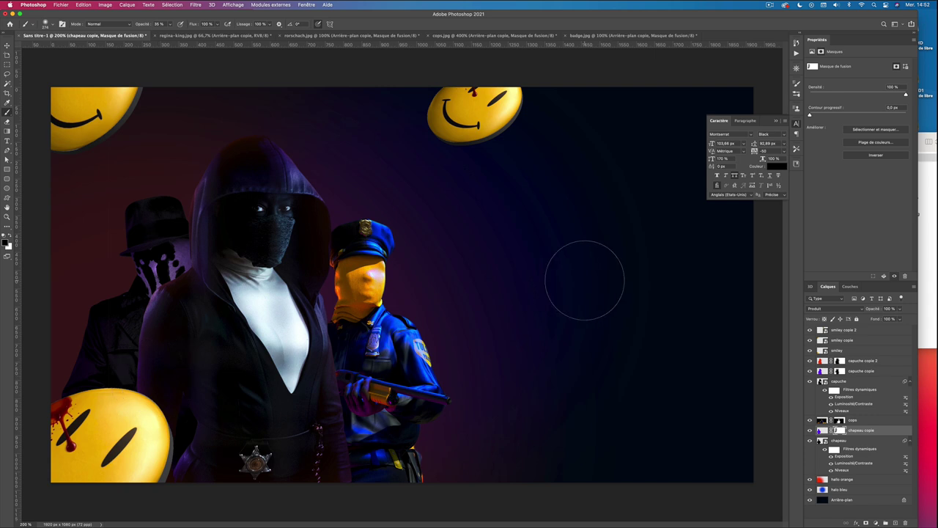
left_click(810, 430)
left_click(810, 430)
left_click(810, 431)
left_click(810, 430)
- Duplicate chapeau copie and fill the new copy's Rorschach silhouette with red
right_click(862, 431)
left_click(799, 309)
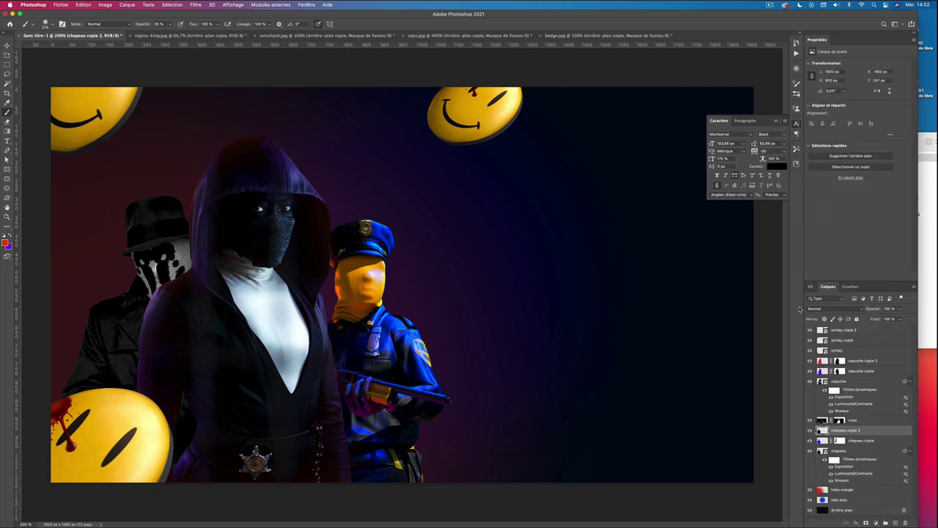
left_click(822, 440)
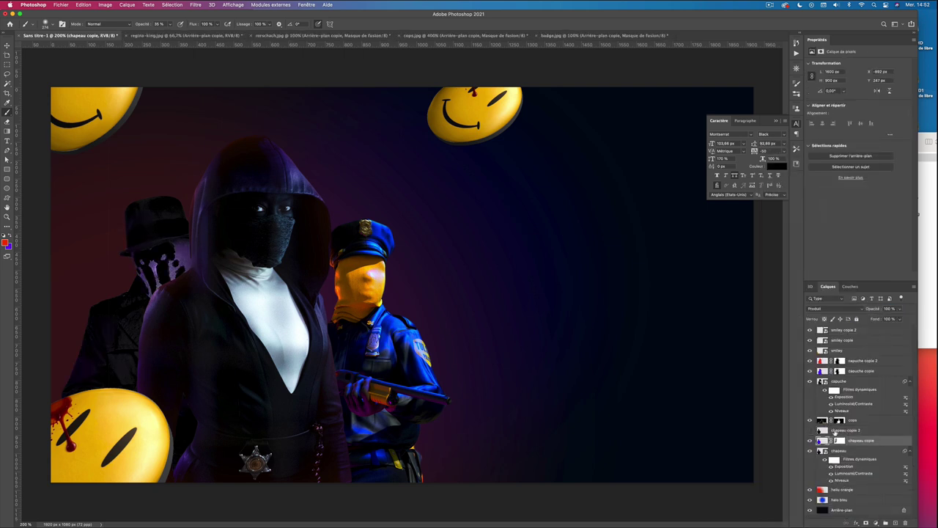
left_click(834, 431)
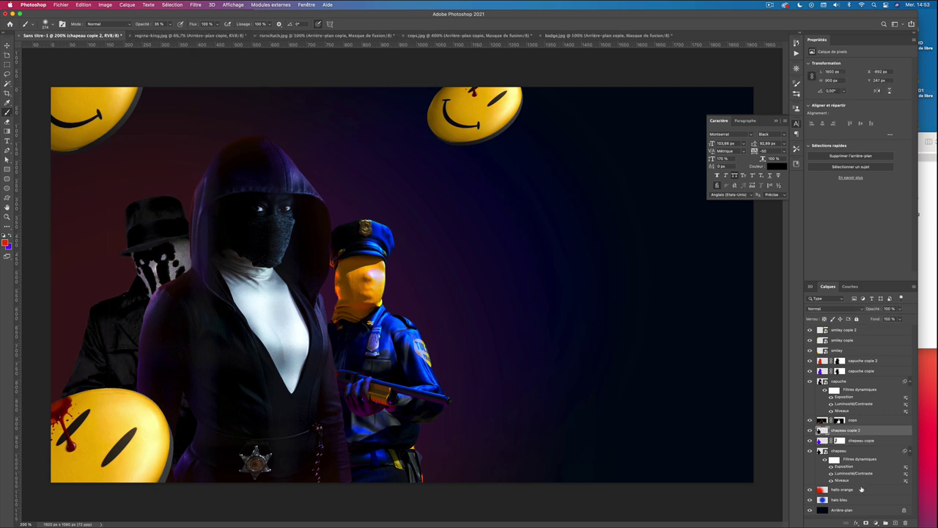
left_click(822, 431, "ctrl")
key("shift+BackSpace")
key("Return")
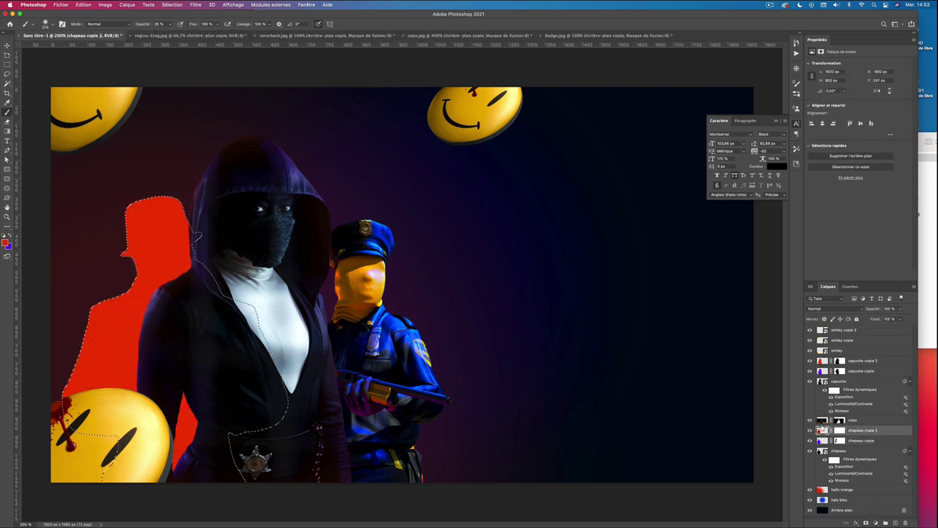
key("ctrl+d")
- Blend the red silhouette as Superposition at 40% with an inverted layer mask
left_click(824, 309)
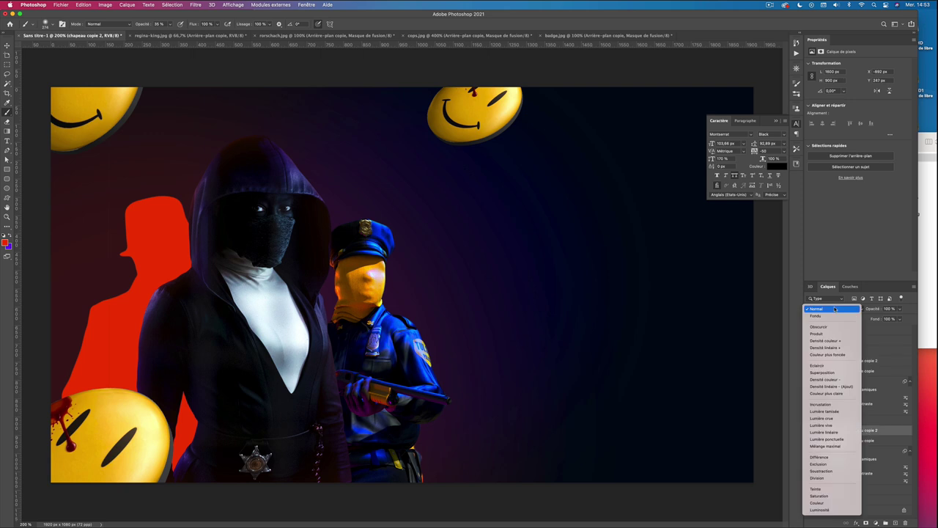
left_click(835, 374)
left_click_drag(901, 308, 888, 320)
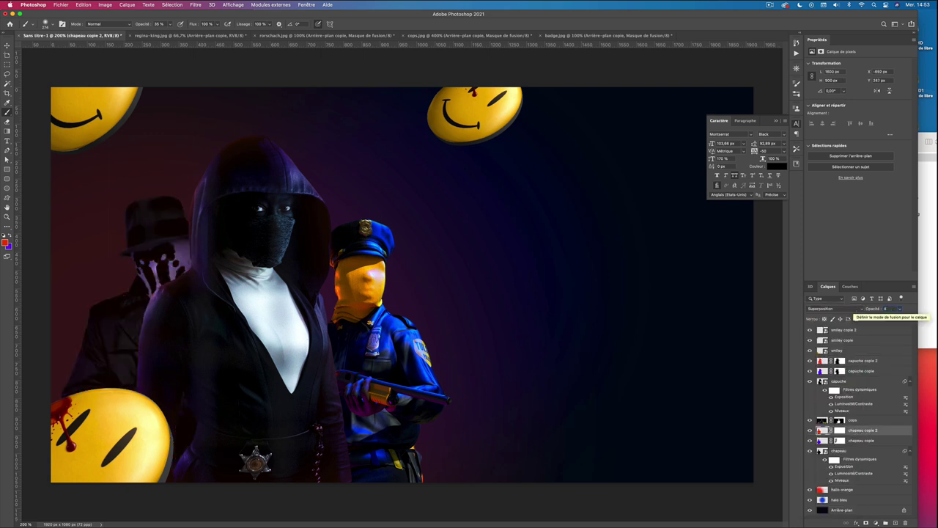
left_click(867, 522)
key("d")
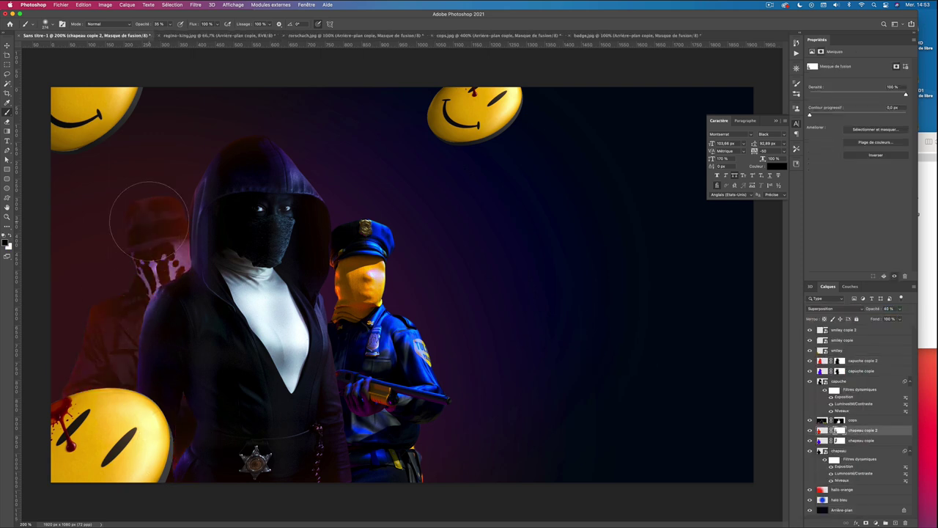
key("ctrl+i")
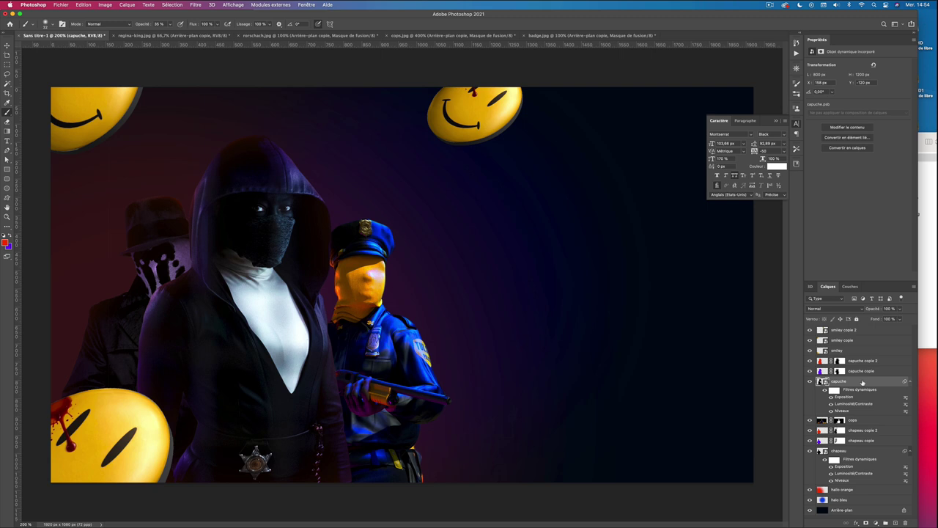
- Apply Peinture à l'huile to the capuche layer with default settings and target its smart filter mask
left_click(195, 5)
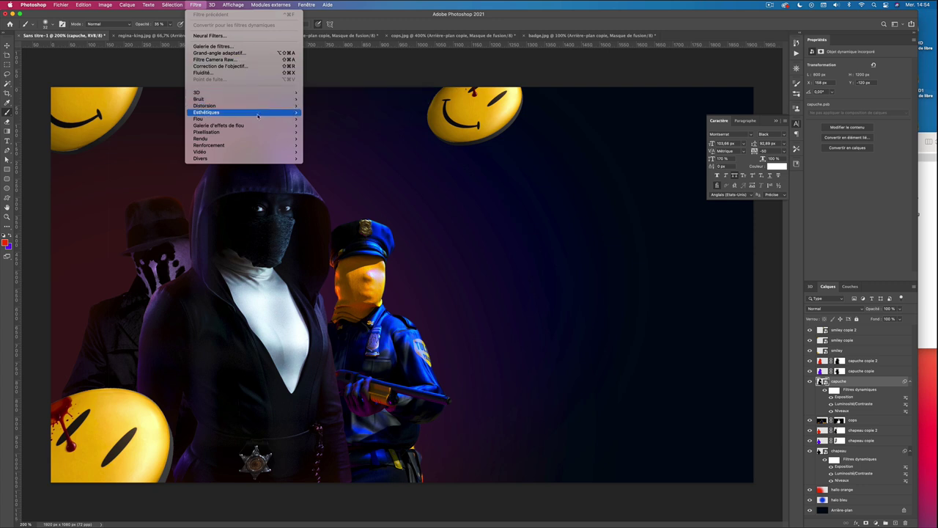
mouse_move(207, 112)
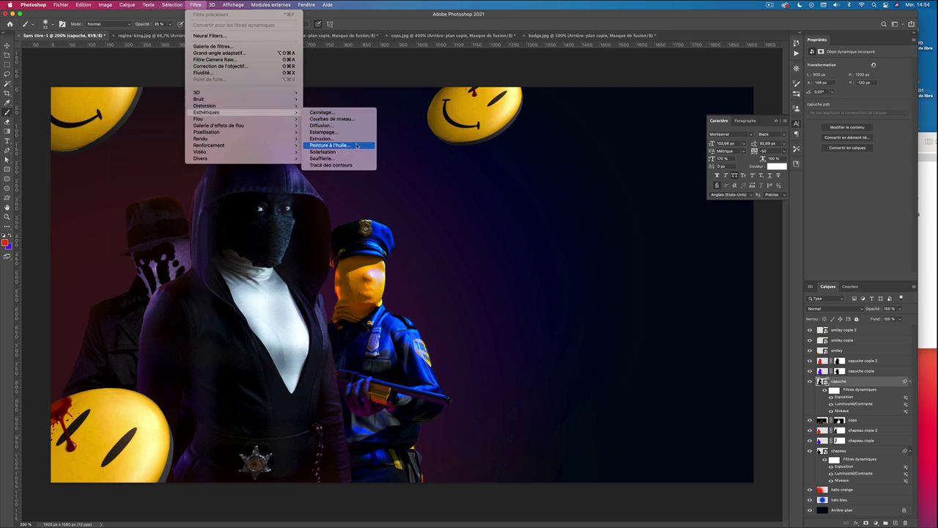
left_click(357, 145)
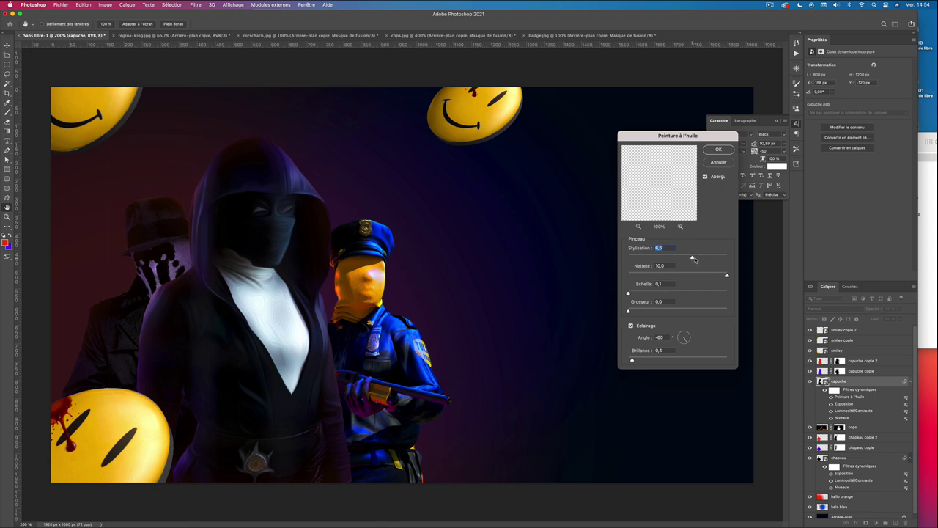
left_click(715, 150)
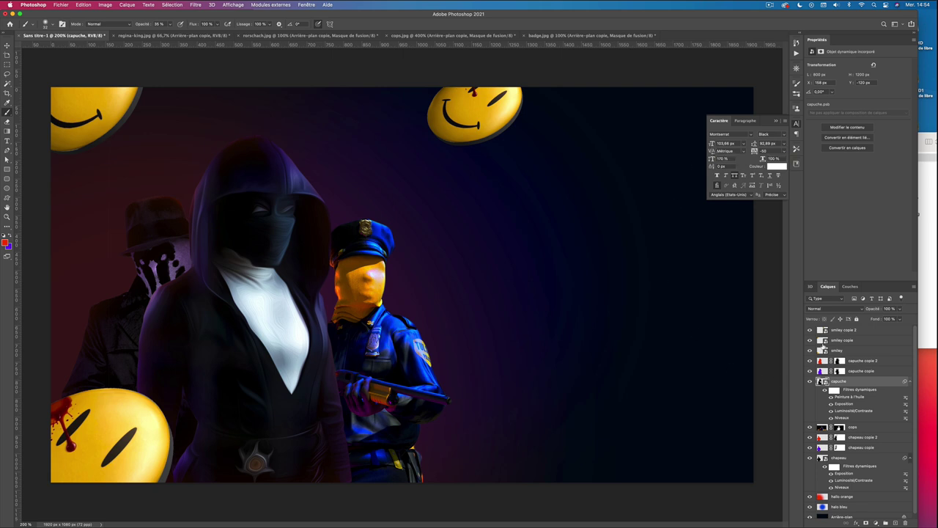
left_click(834, 390)
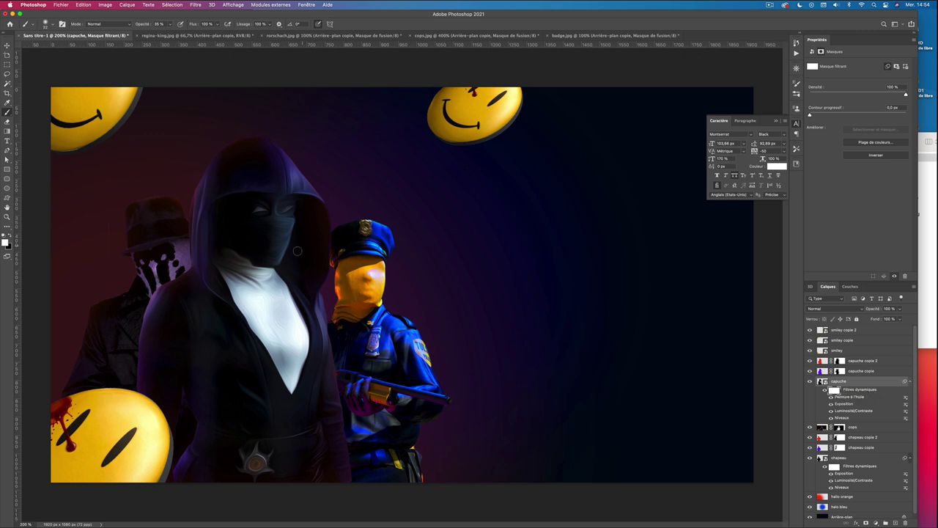
- Mask the oil-paint texture off the hooded figure's eyes and white chest
key("ctrl+plus")
key("x")
left_click_drag(167, 169, 230, 169)
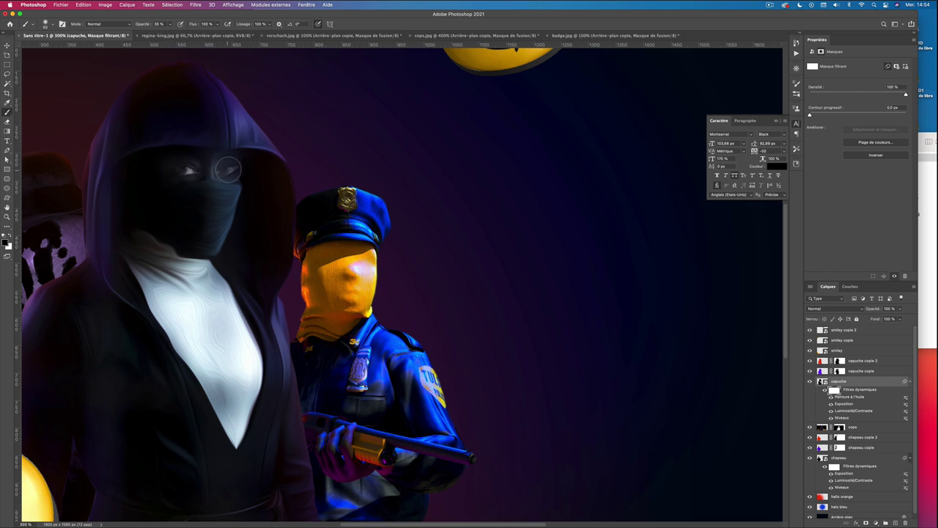
left_click_drag(158, 274, 202, 354)
left_click_drag(222, 318, 215, 374)
- Fit the image on screen and add a new empty layer above capuche
scroll(245, 412, "down", 5)
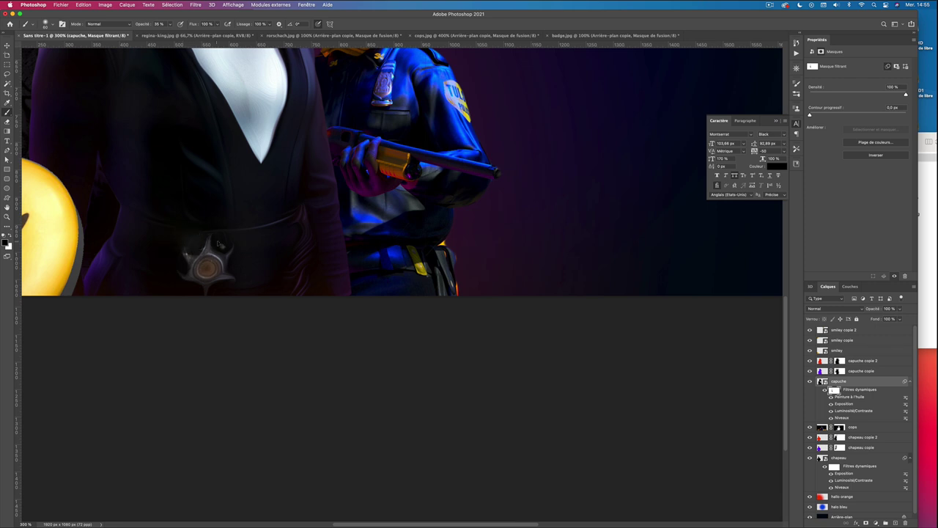
scroll(203, 262, "up", 7)
key("ctrl+0")
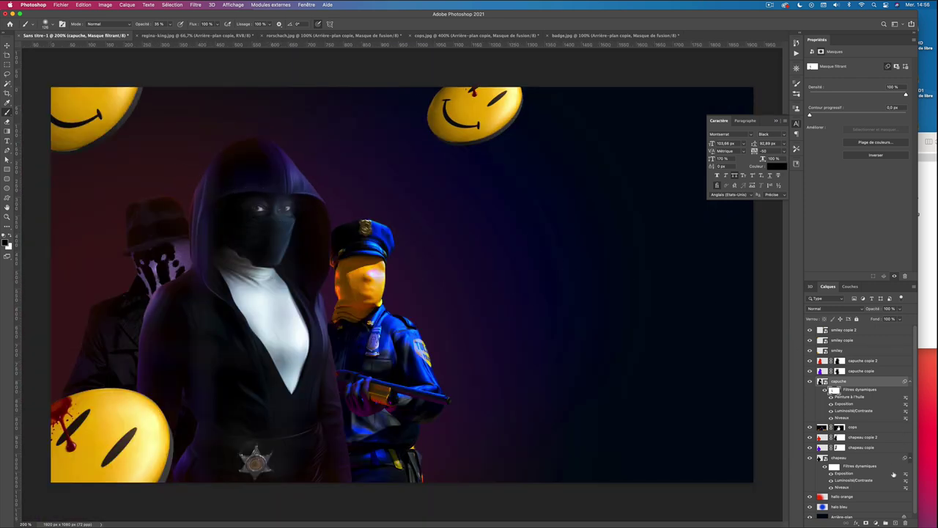
left_click(893, 523)
type("ombre yeux")
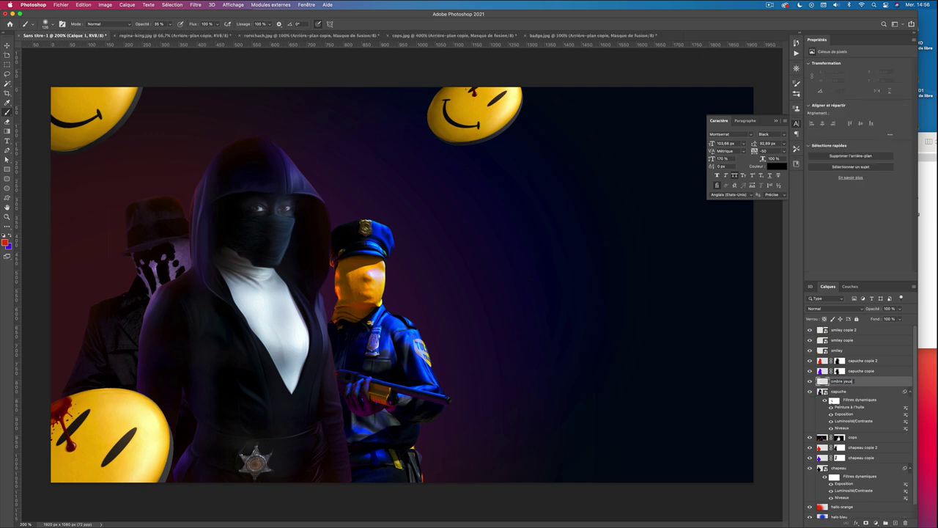
- Name the layer 'ombre yeux' and paint black over the hooded figure's eyes and hood top
key("Return")
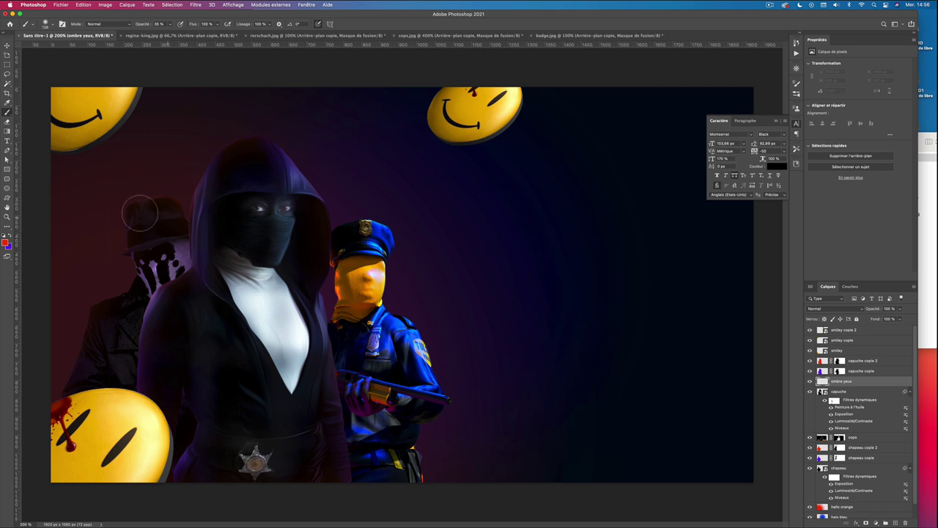
key("super+plus")
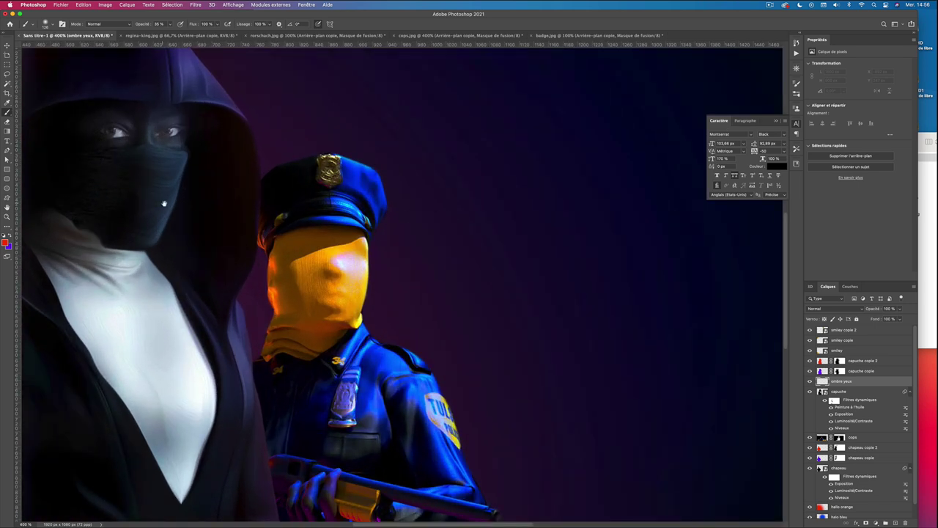
key("super+plus")
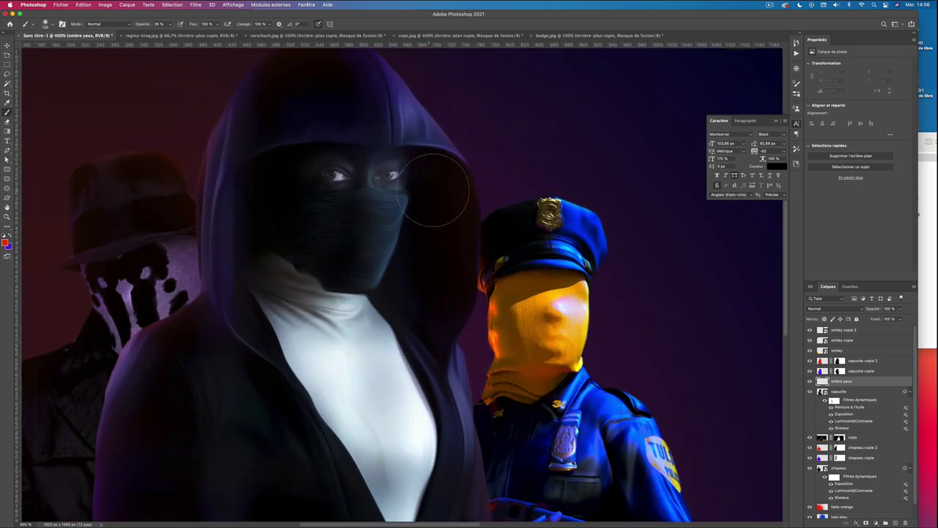
left_click_drag(310, 179, 411, 171)
key("0")
left_click_drag(315, 176, 440, 176)
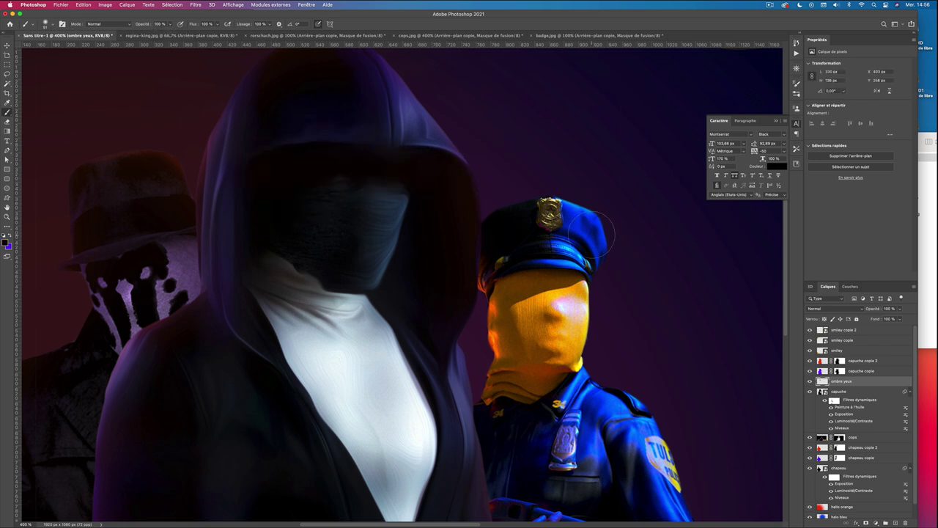
left_click_drag(360, 156, 396, 150)
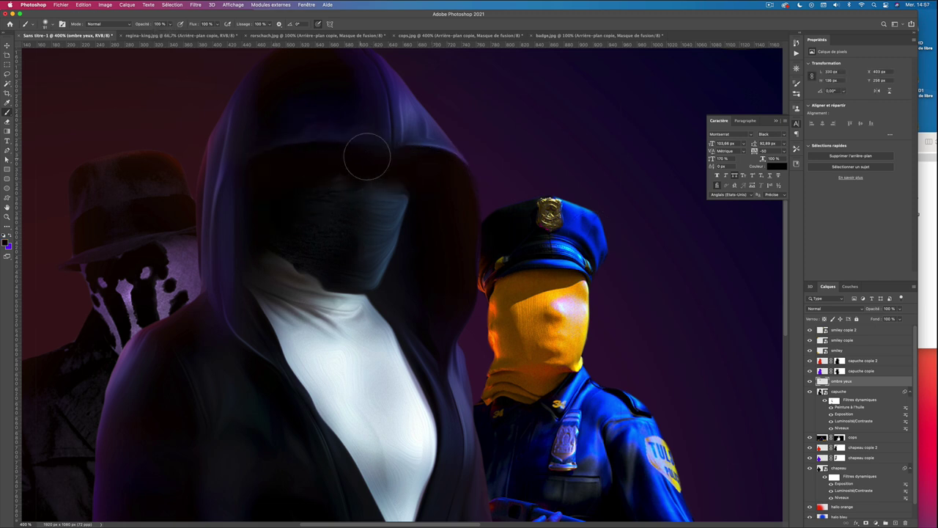
- Blend the 'ombre yeux' layer in Luminosité at 70% opacity
left_click(825, 308)
left_click(825, 509)
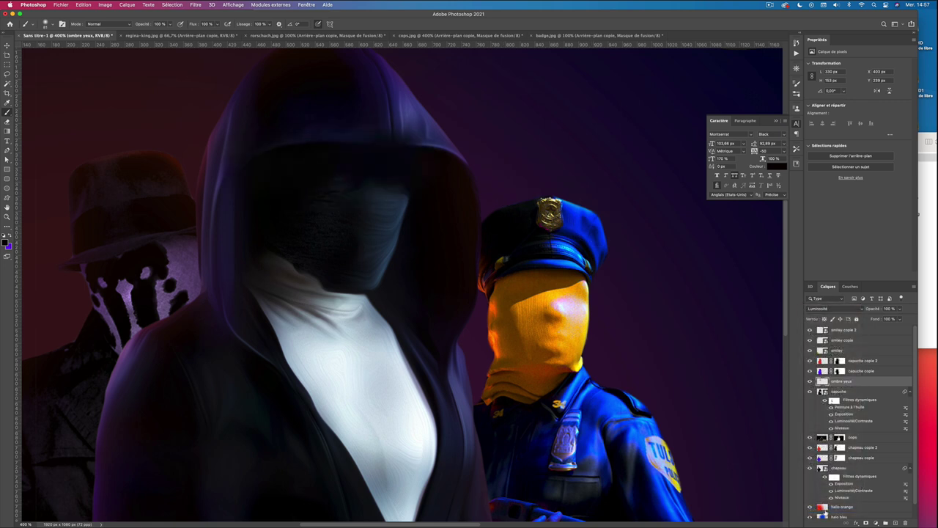
left_click(901, 311)
left_click_drag(893, 319, 889, 320)
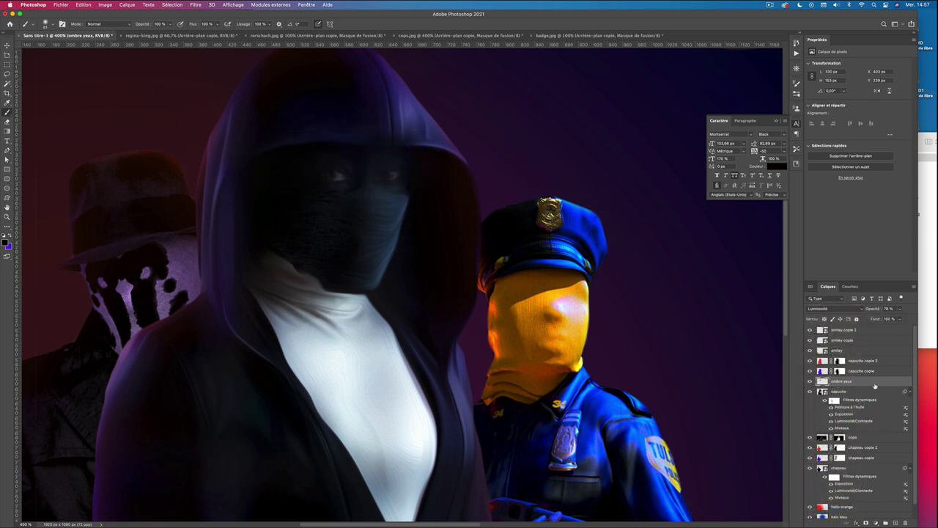
key("e")
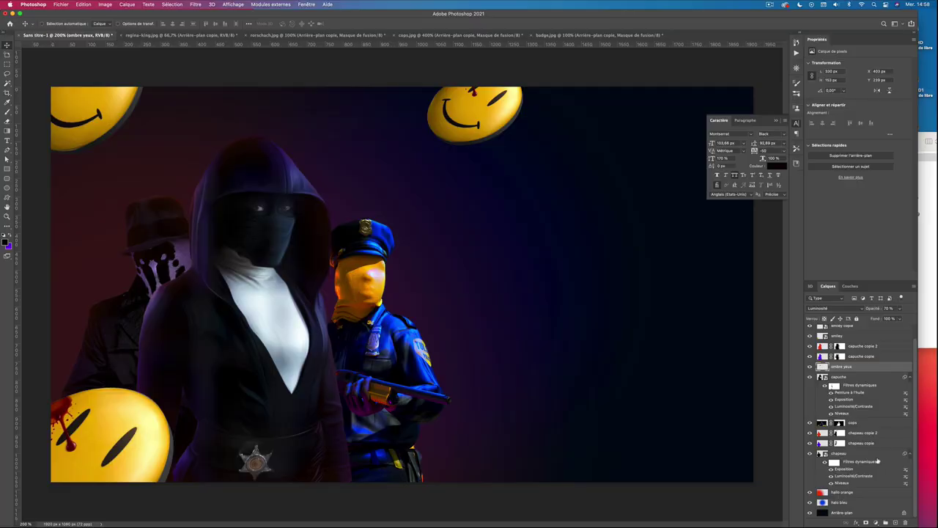
- Select the fedora figure's chapeau layer in the Layers panel
left_click(836, 454)
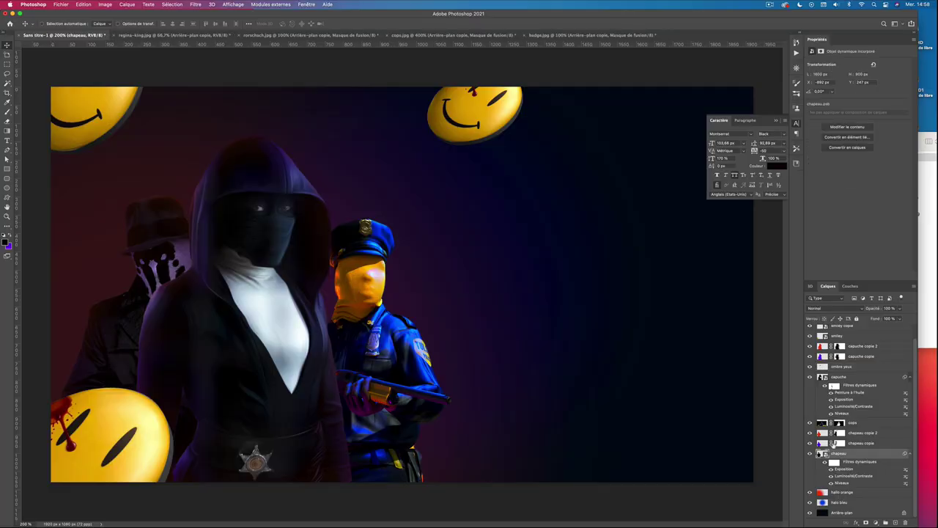
- Gaussian-blur the chapeau layer, then make cops a smart object and blur it 1 px
left_click(195, 5)
mouse_move(220, 119)
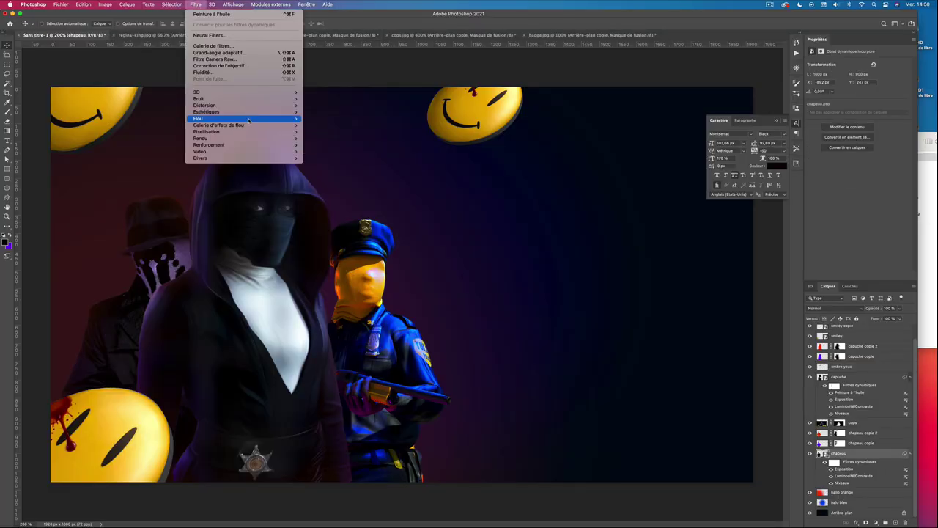
left_click(325, 151)
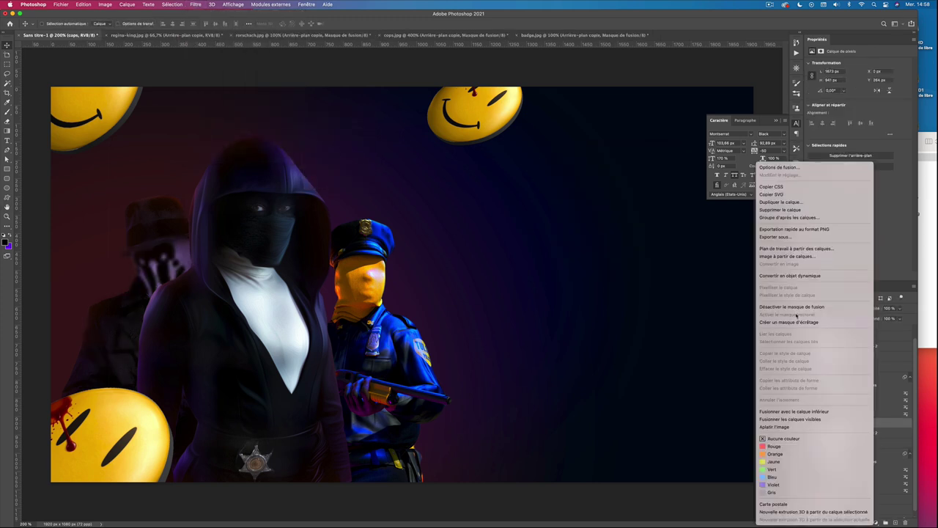
left_click(790, 276)
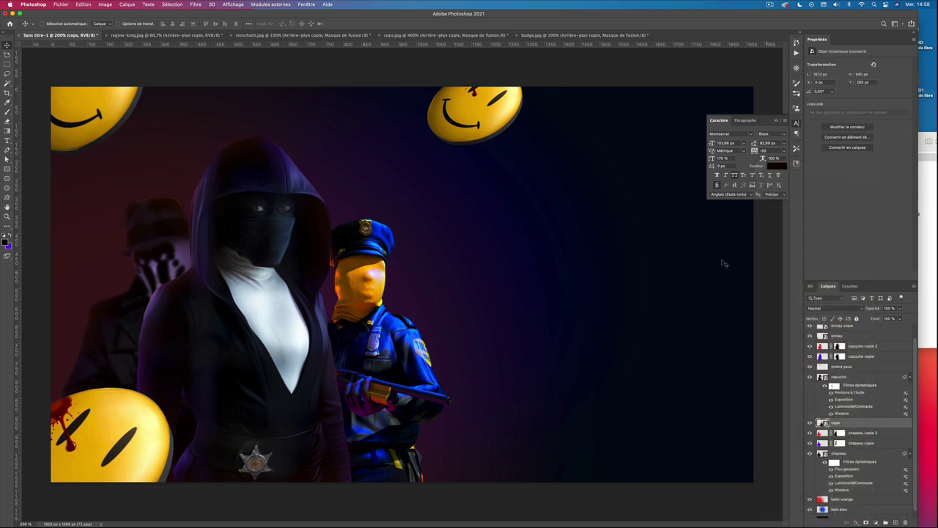
left_click(196, 4)
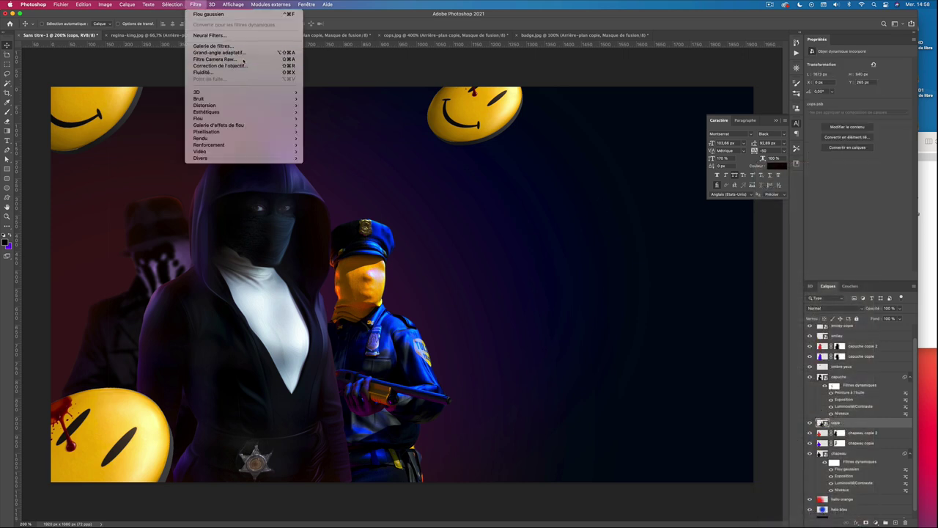
left_click(511, 201)
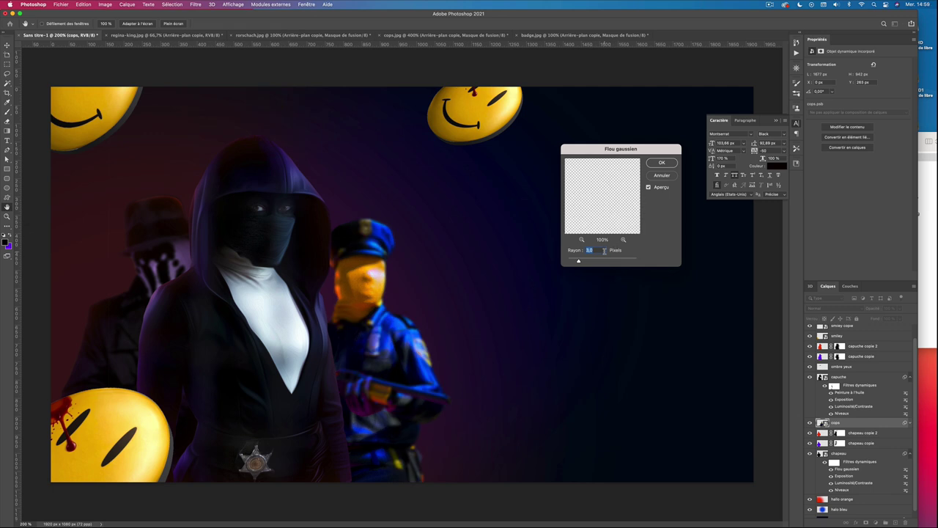
type("1")
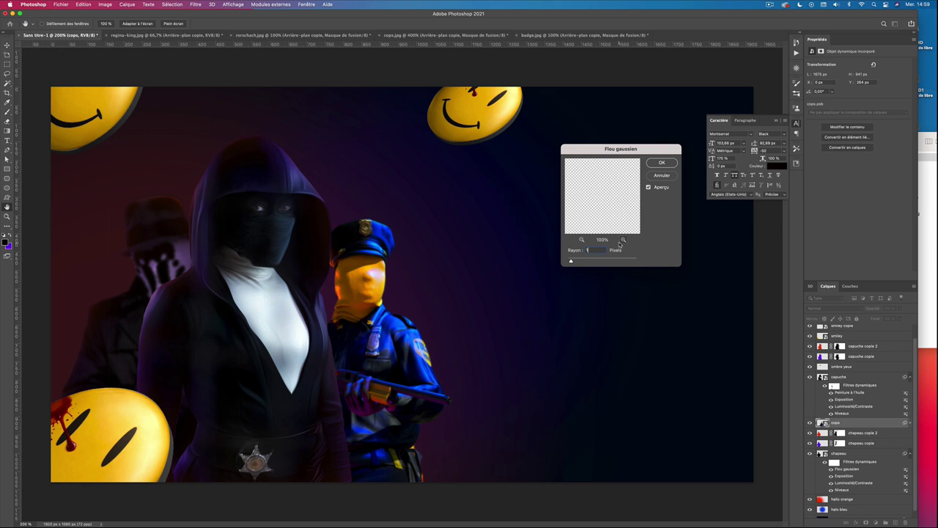
left_click(661, 164)
left_click(754, 350)
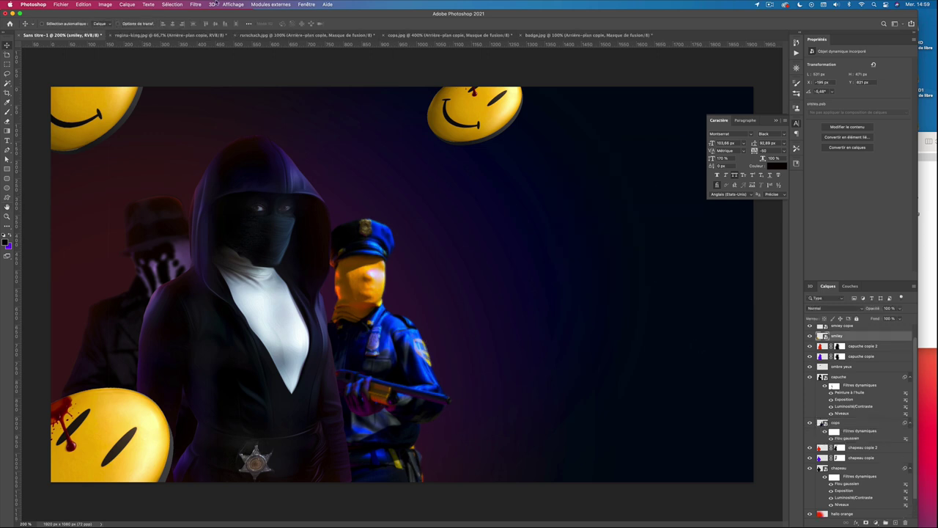
- Apply a 7-pixel Gaussian blur to the lower-left smiley badge
left_click(192, 4)
left_click(217, 9)
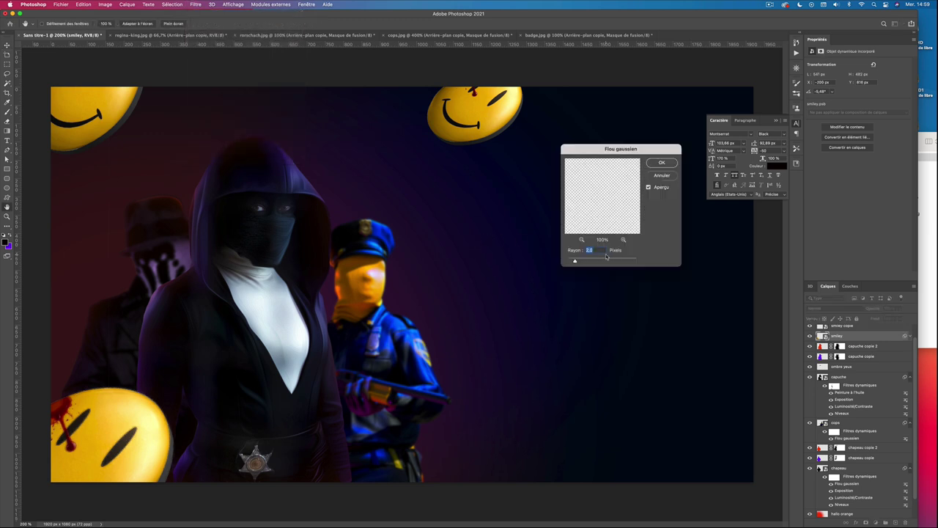
type("7")
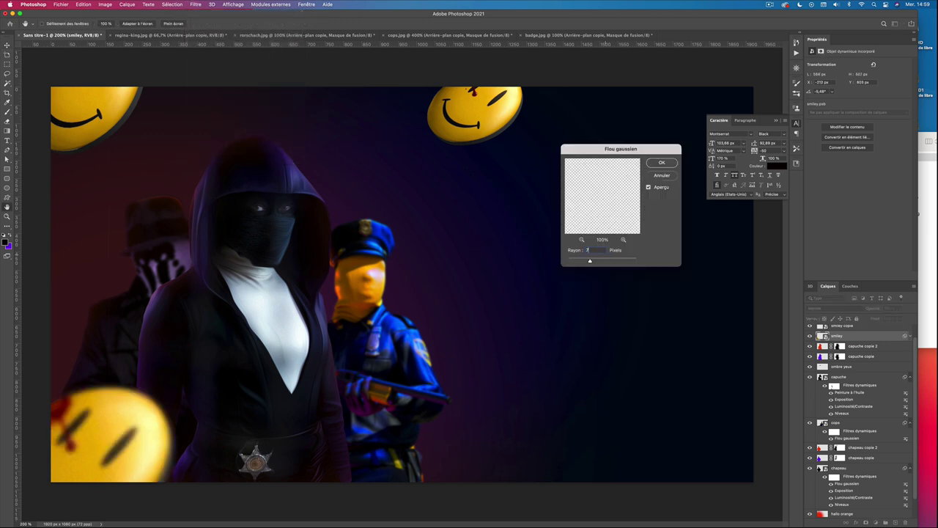
key("Return")
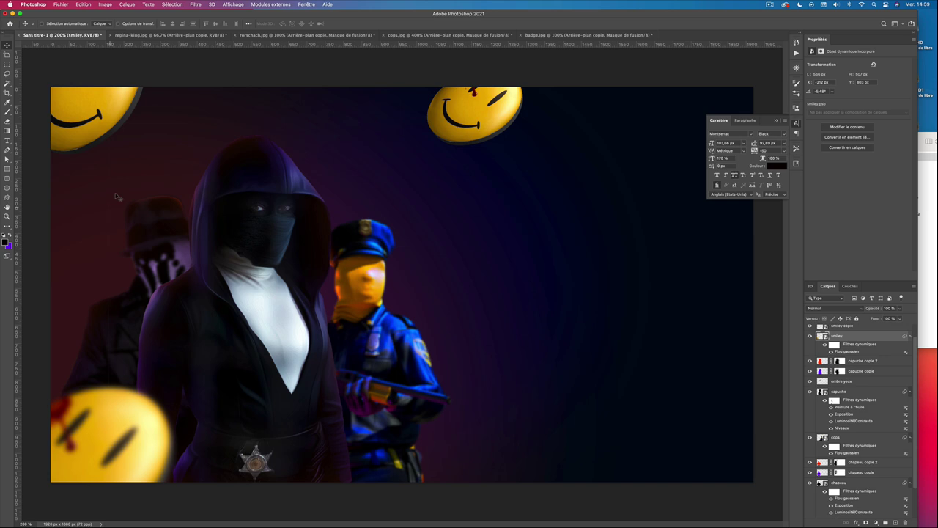
- Apply a 4-pixel Gaussian blur to the smiley copie badge
left_click(105, 125)
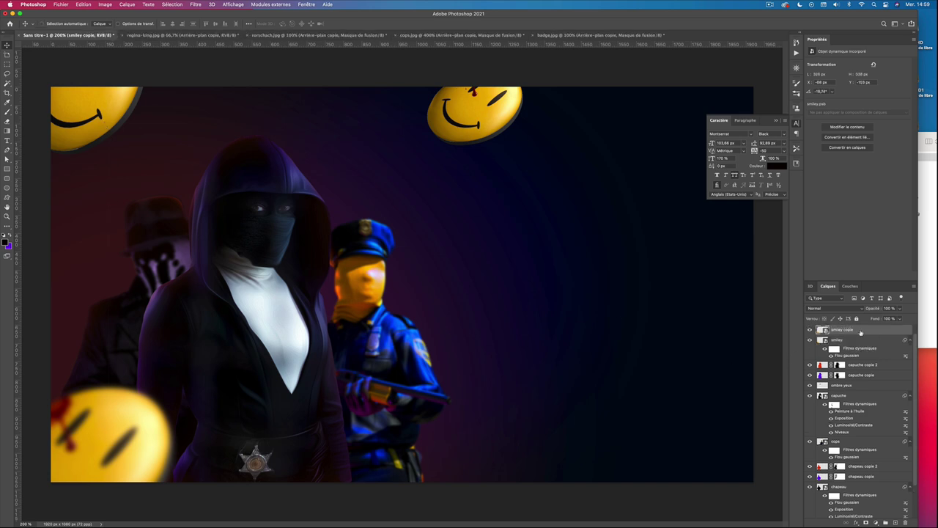
left_click(197, 5)
left_click(220, 13)
type("4")
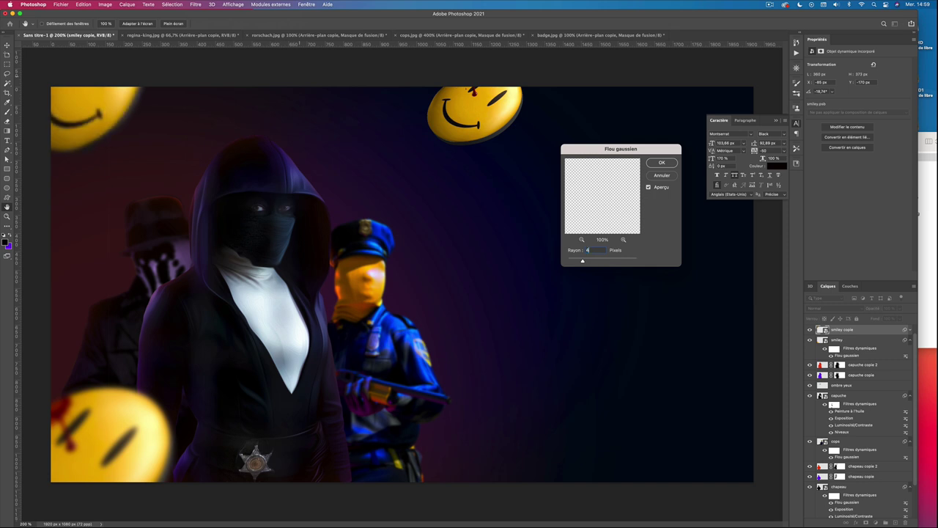
key("Return")
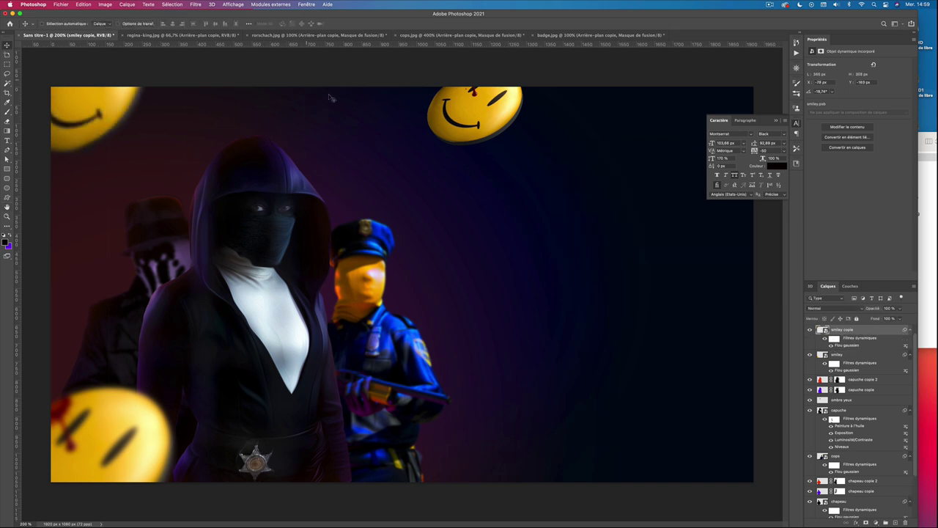
- Give smiley copie 2 a lighter Gaussian blur and select all three smiley layers
key("ctrl+j")
left_click(196, 5)
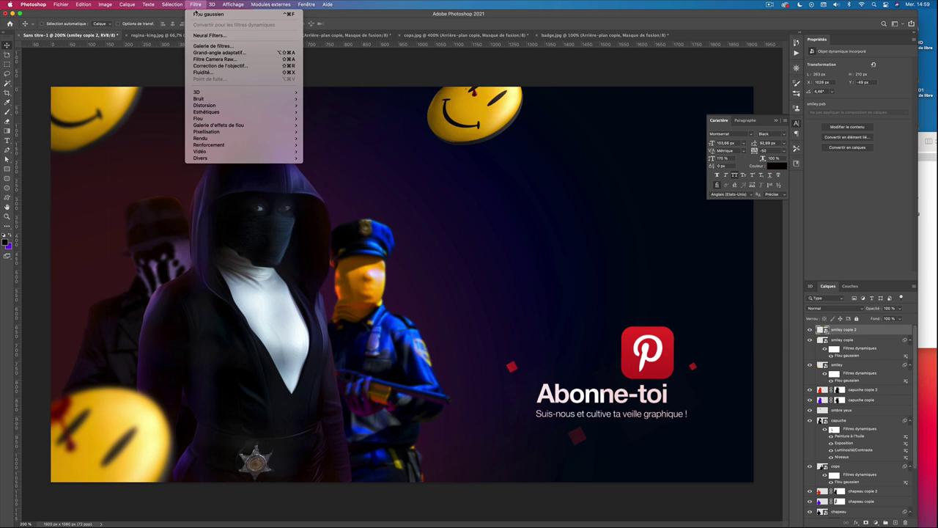
left_click(198, 14)
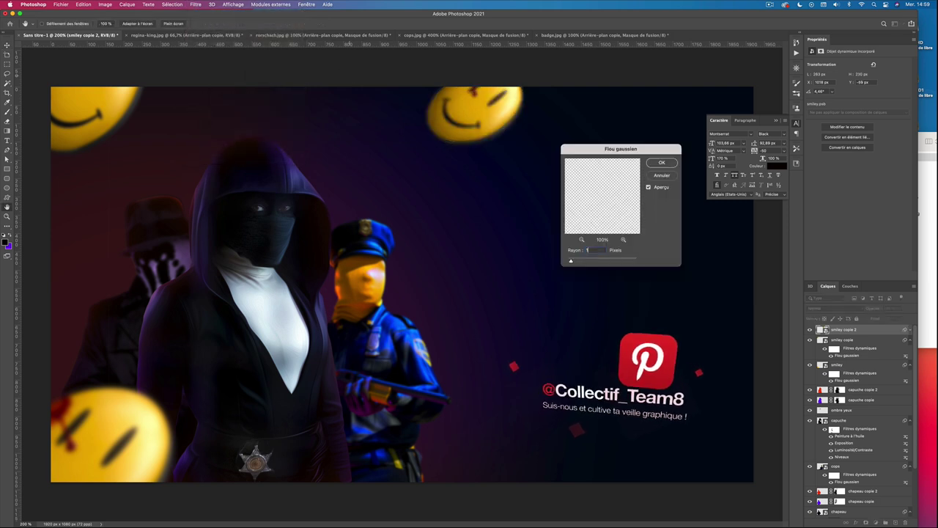
key("Return")
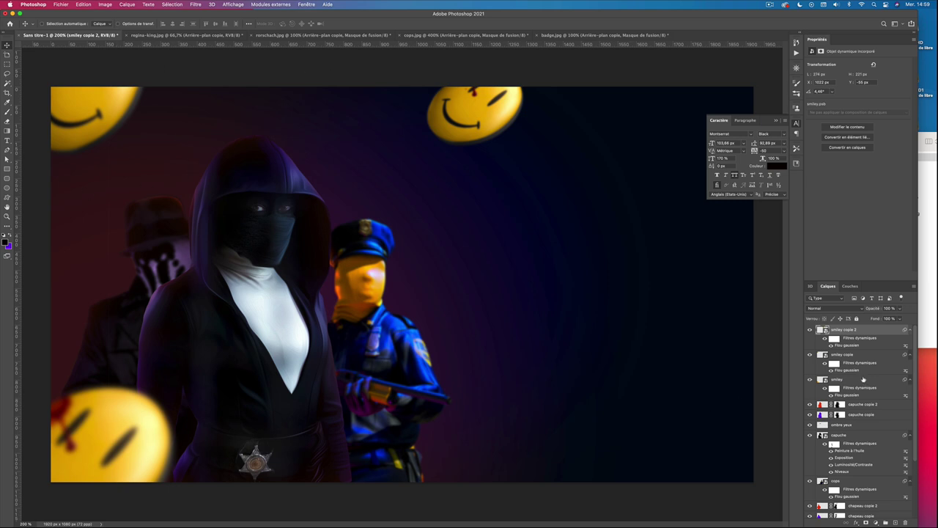
left_click(864, 379, "shift")
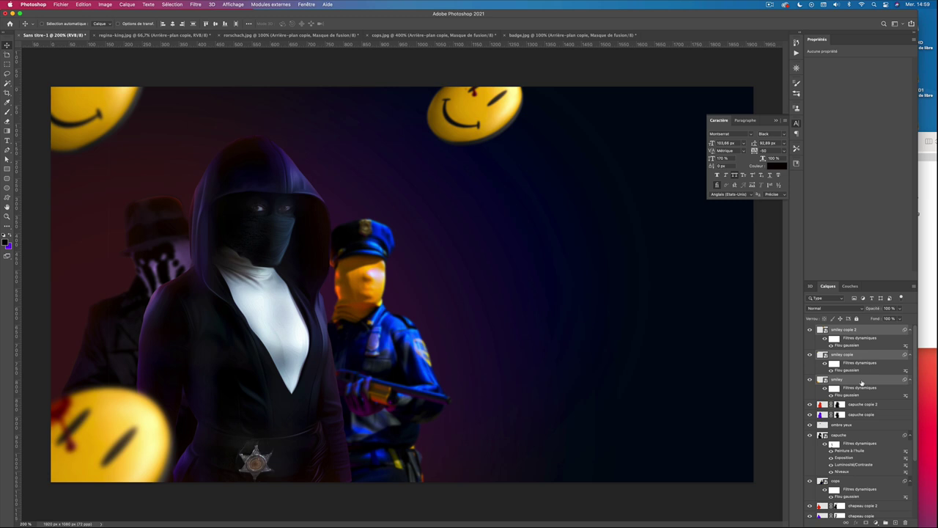
- Darken the smiley badges' midtones with Levels: smiley to 0,63, smiley copie to 0,67, then start smiley copie 2
left_click(870, 382)
key("ctrl+l")
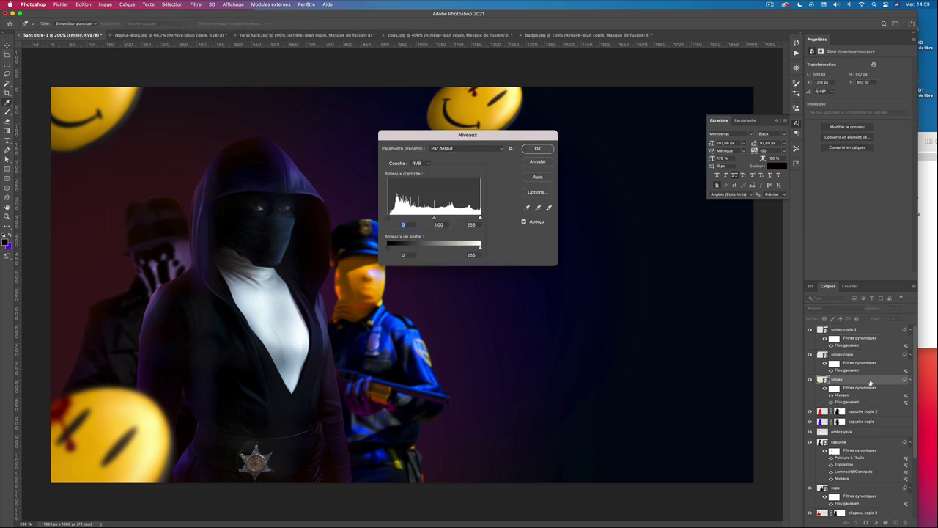
left_click_drag(433, 218, 447, 219)
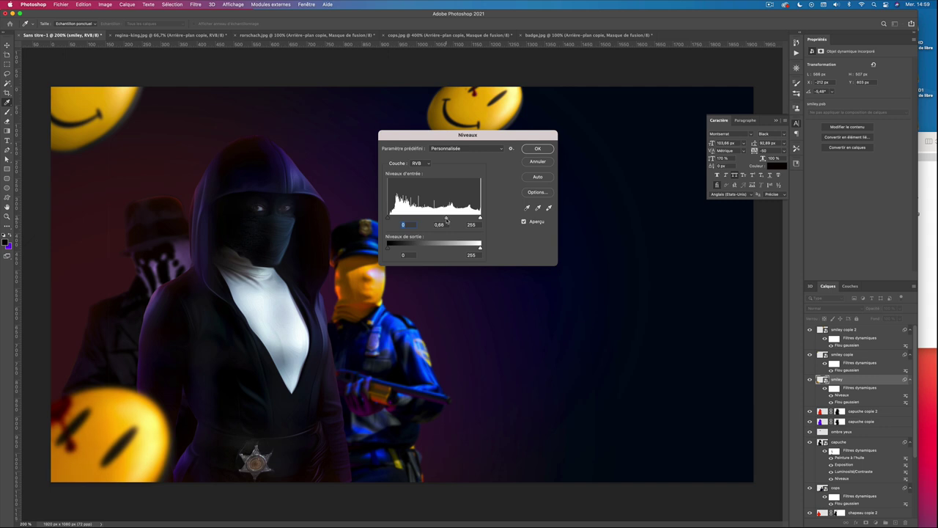
key("Return")
key("alt+bracketright")
key("ctrl+l")
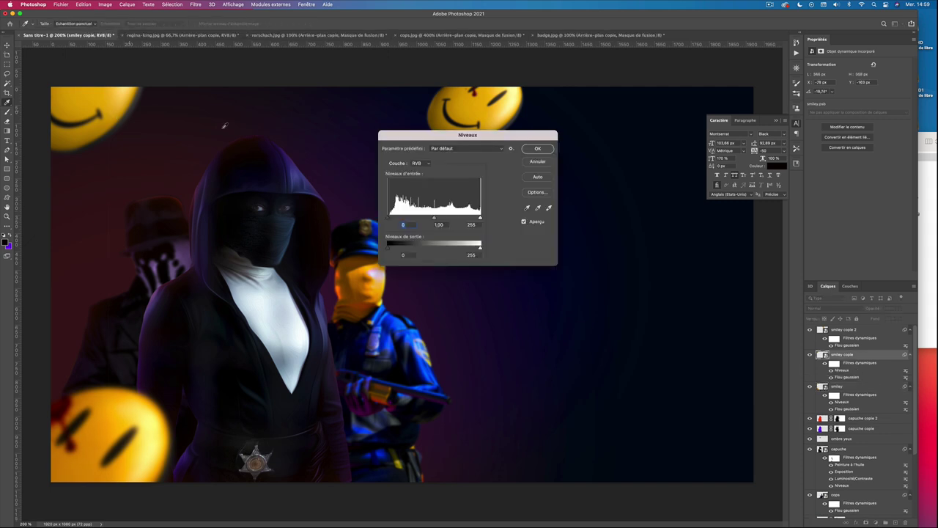
left_click_drag(438, 219, 445, 220)
key("Return")
key("alt+bracketright")
key("ctrl+l")
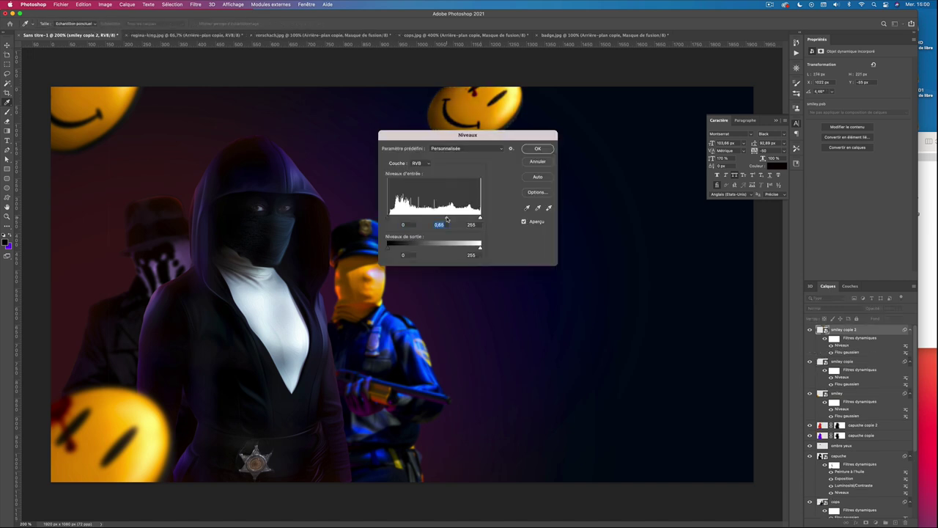
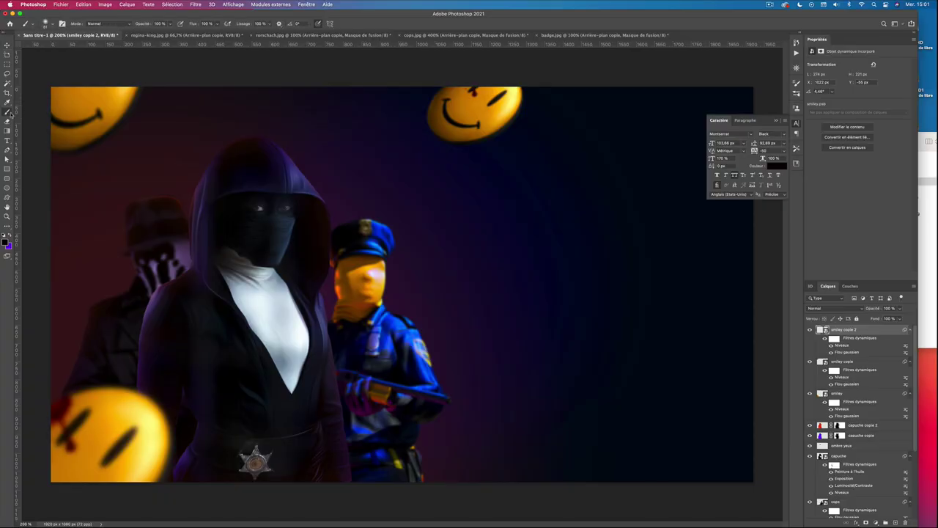
- Import the Brouillard.abr and Fumee.abr brush sets into the brush presets
left_click(53, 27)
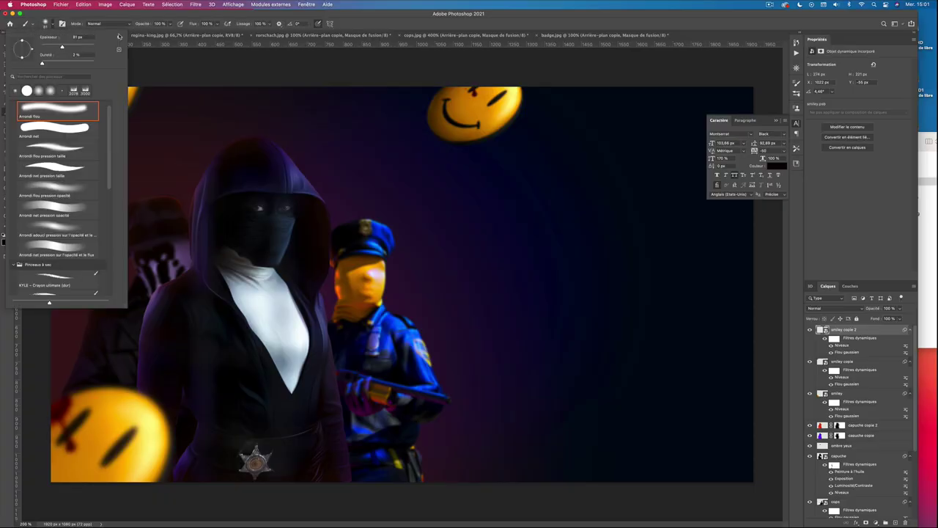
left_click(119, 37)
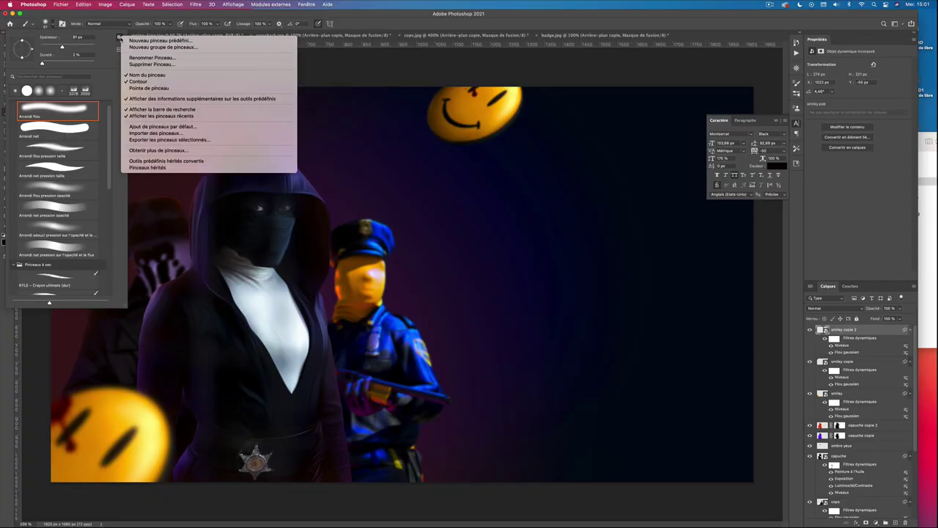
left_click(179, 134)
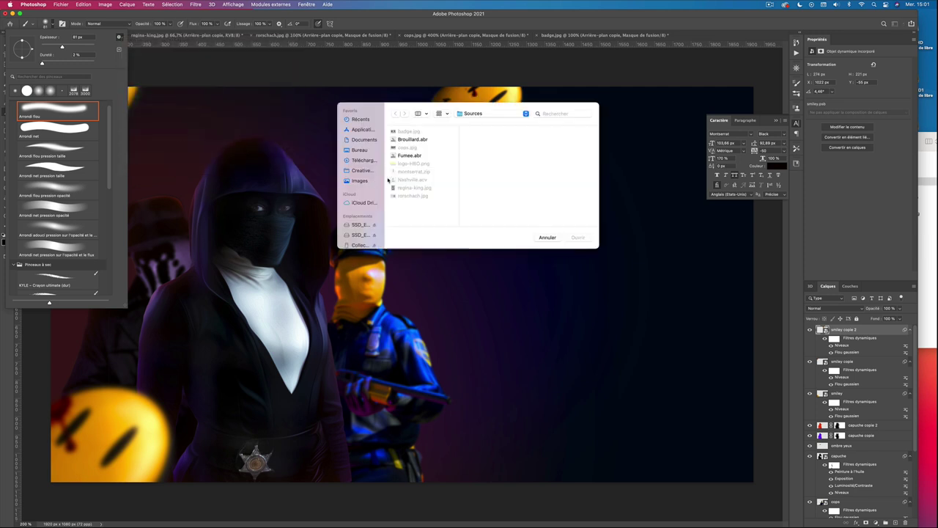
left_click(430, 139)
left_click(414, 155, "super")
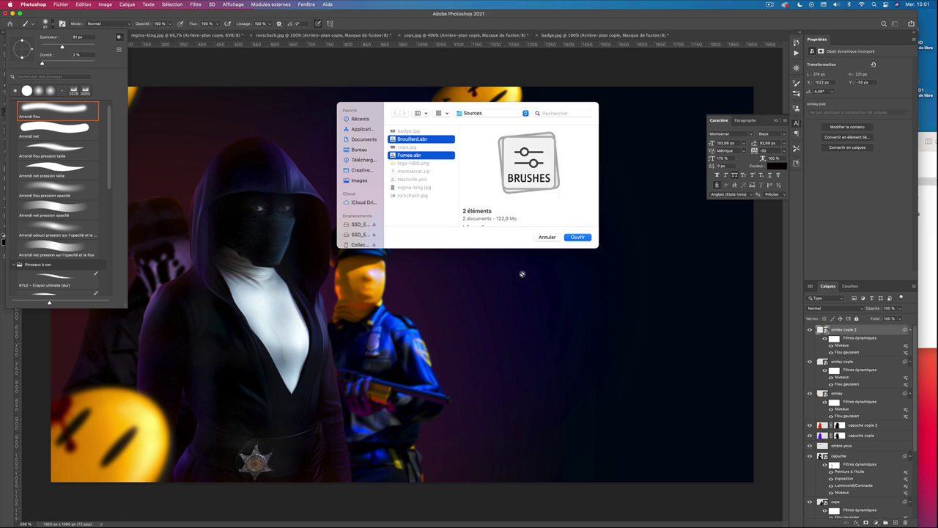
left_click(578, 238)
- Select the Fog 7 brush from the Brouillard group and add a new empty layer on top
scroll(77, 198, "down", 10)
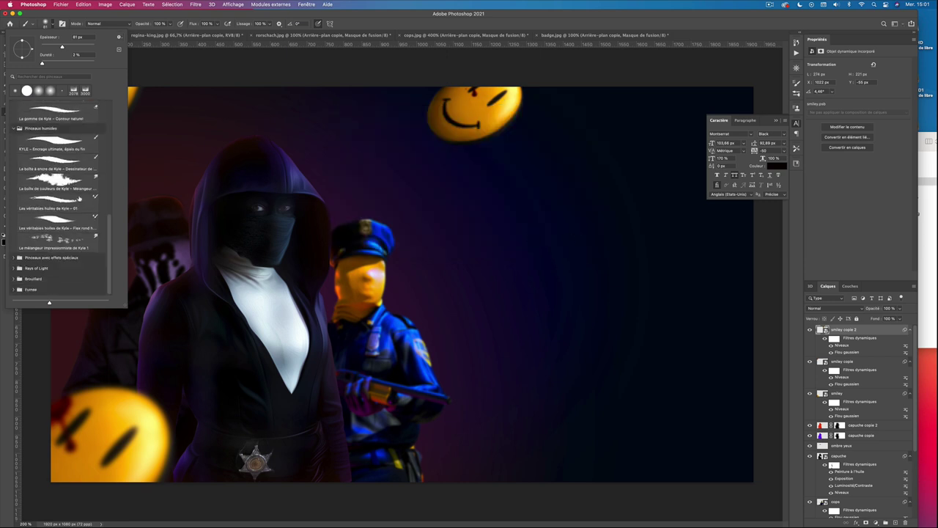
left_click(41, 277)
left_click(54, 283)
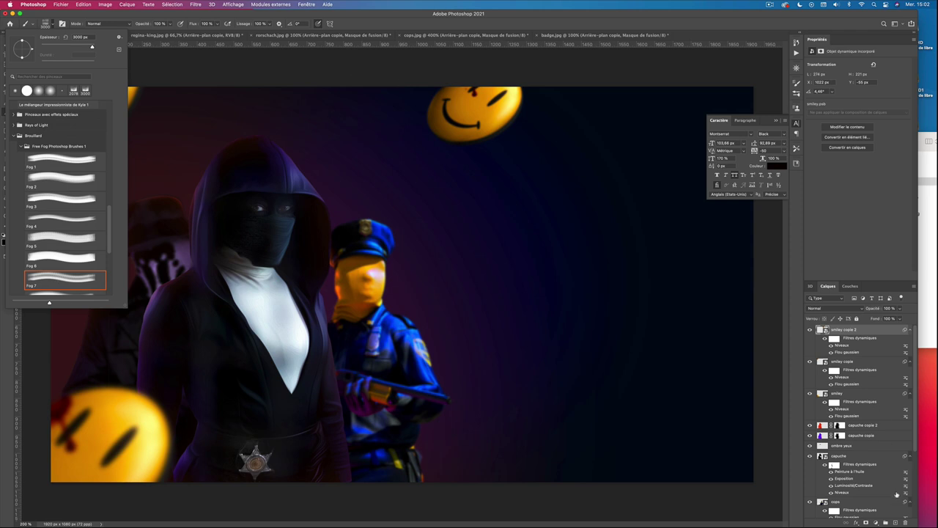
left_click(895, 522)
- Resize the Fog 7 brush to about 2060 px, undoing a dark test stamp
left_click_drag(503, 251, 330, 271)
left_click_drag(428, 252, 411, 249)
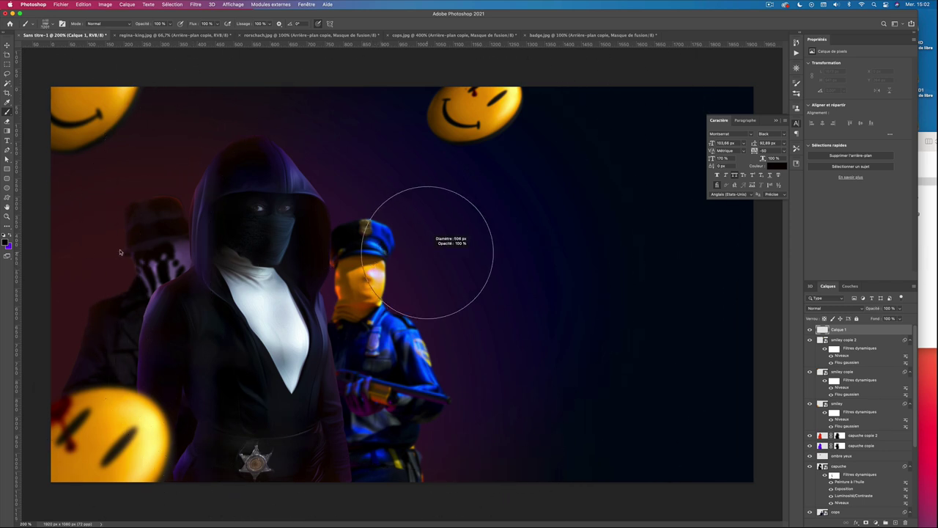
left_click_drag(327, 253, 517, 256)
left_click_drag(369, 251, 509, 262)
left_click(476, 267)
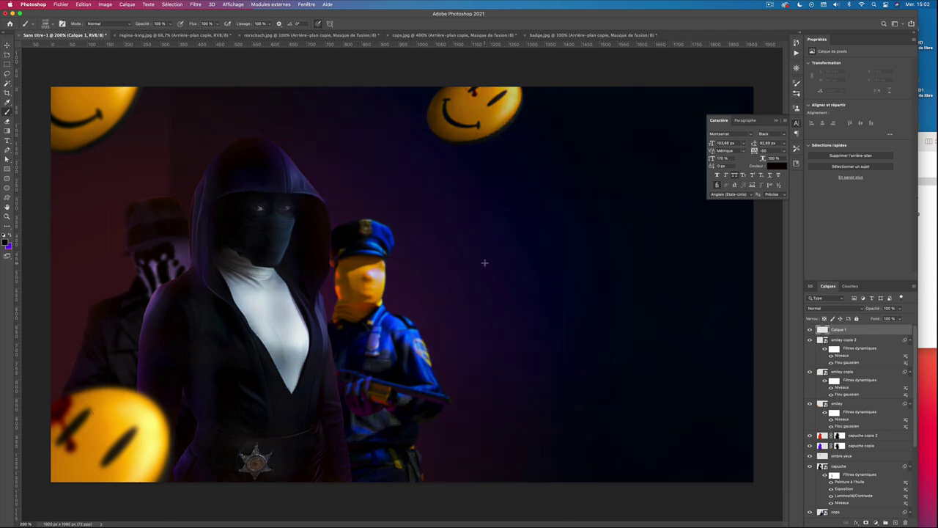
key("ctrl+z")
- With white as the painting colour, stamp a large fog cloud and name the layer brouillard1
left_click(4, 234)
left_click(11, 235)
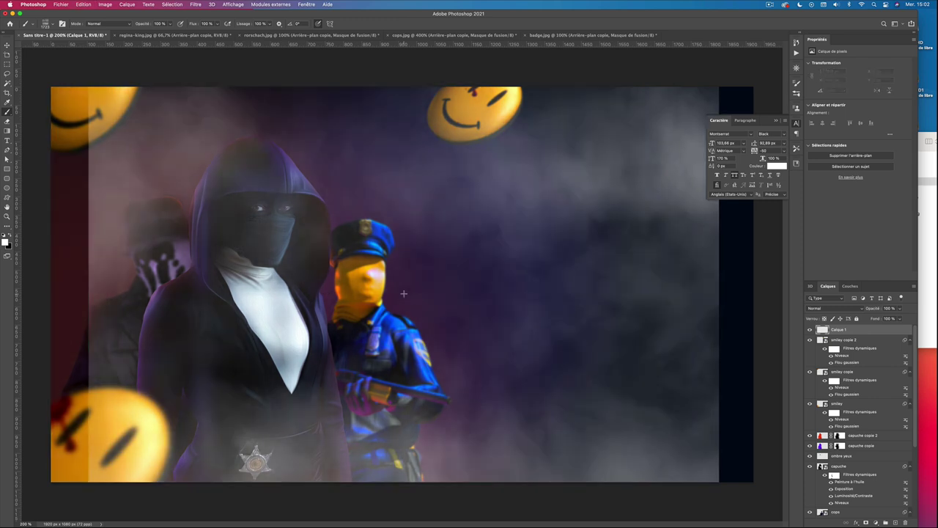
key("ctrl+minus")
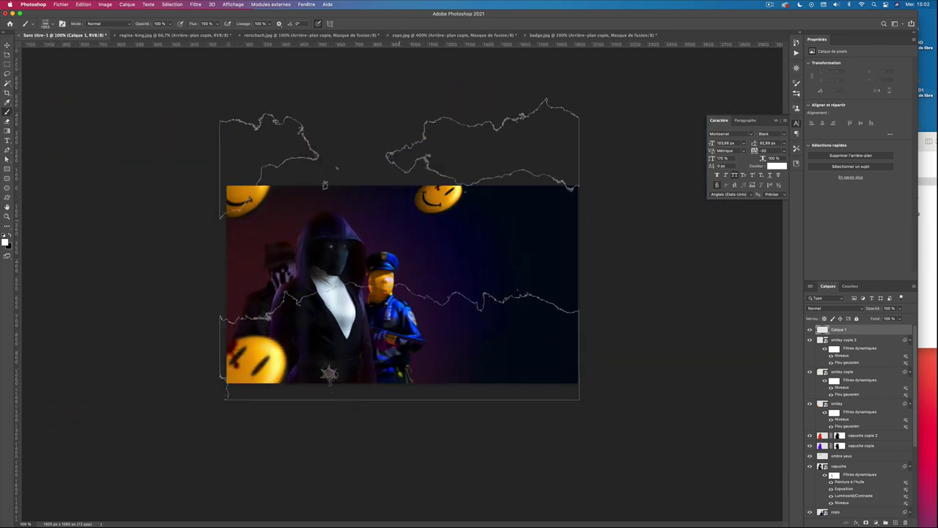
left_click(324, 169)
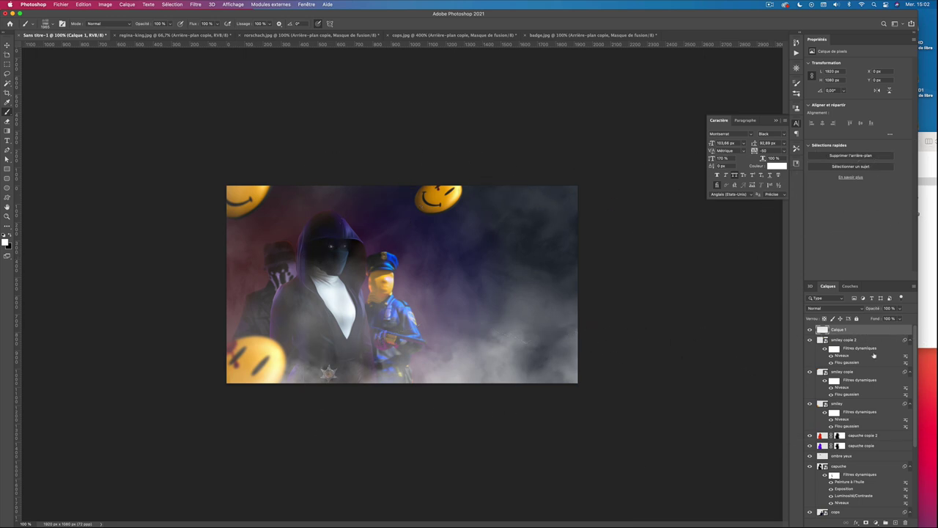
double_click(840, 330)
type("brouillard")
type("1")
- Confirm the brouillard1 name and set its opacity to 30%
key("Return")
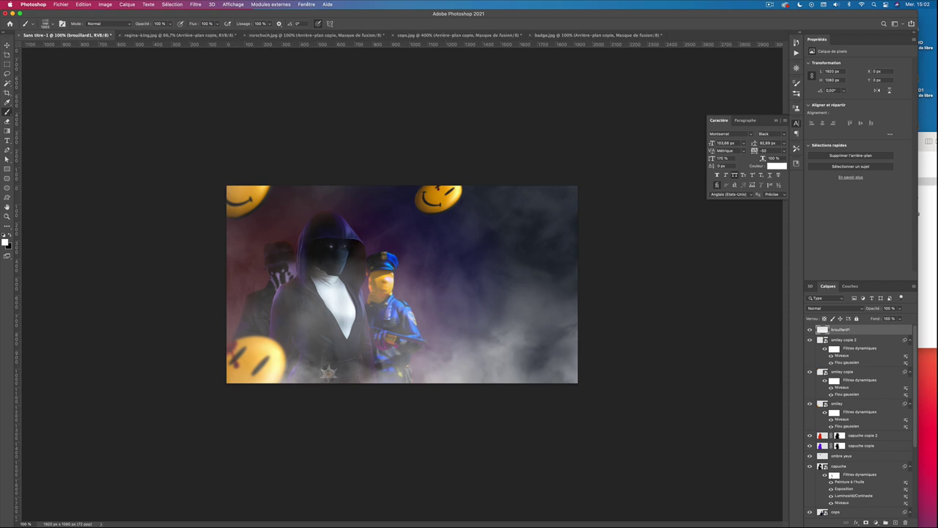
left_click(899, 309)
left_click_drag(900, 318, 878, 318)
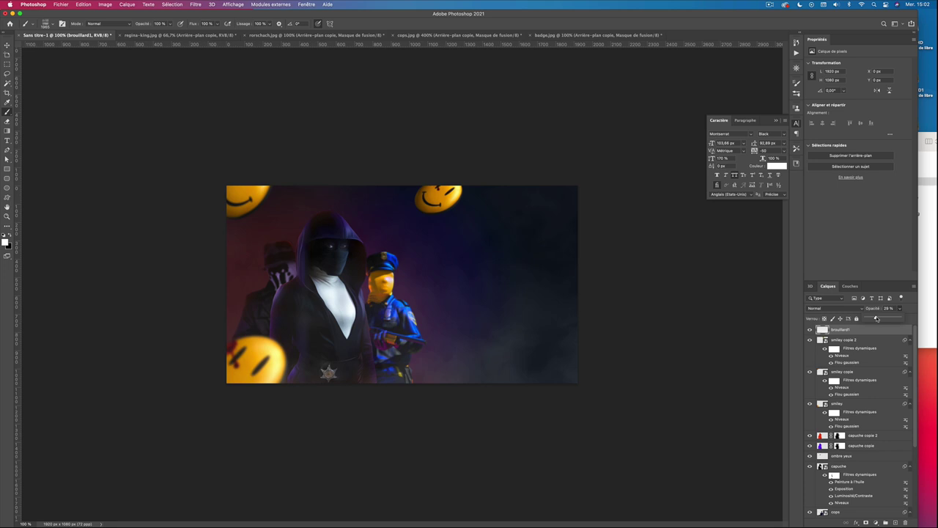
left_click(891, 309)
type("30")
- Add a new layer named brouillard2 above the hallo orange layer
scroll(874, 425, "down", 5)
left_click(869, 495)
left_click(895, 522)
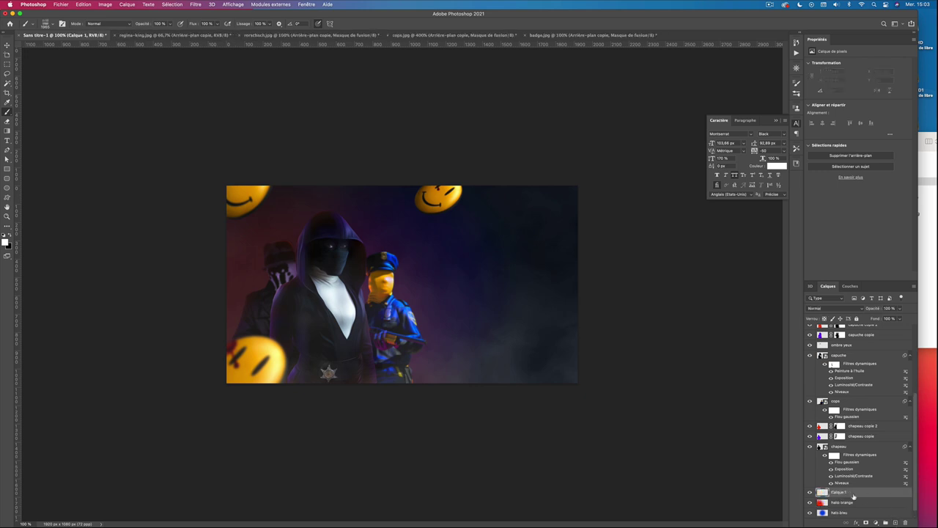
type("bl")
type("2")
key("Return")
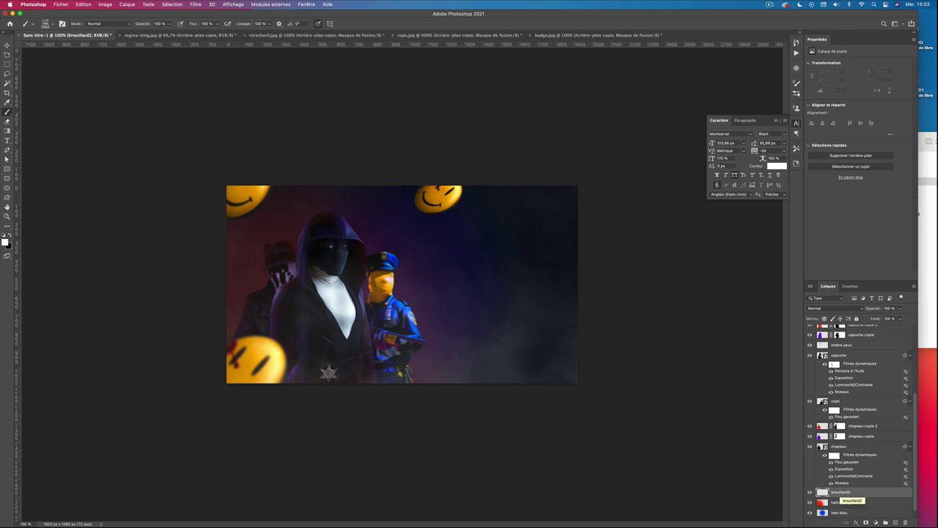
- Paint fog on the right side of the poster with the Fog 4 brush at about 1637 px
left_click(45, 24)
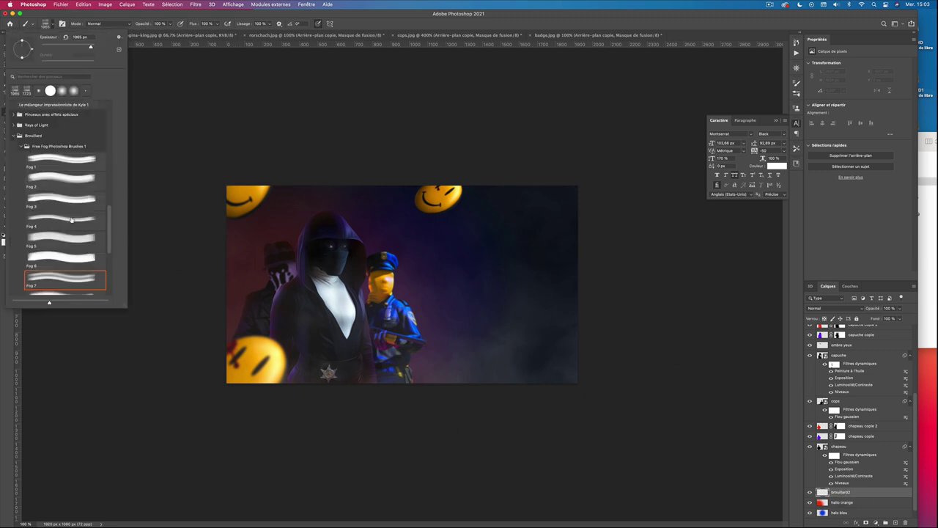
left_click(60, 225)
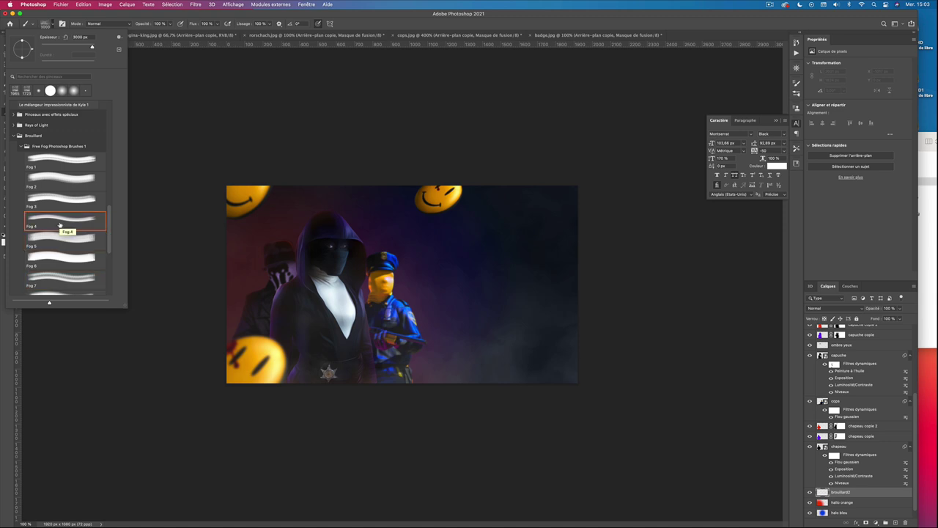
mouse_move(494, 254)
left_mouse_down()
mouse_move(418, 308)
mouse_move(440, 294)
left_mouse_up()
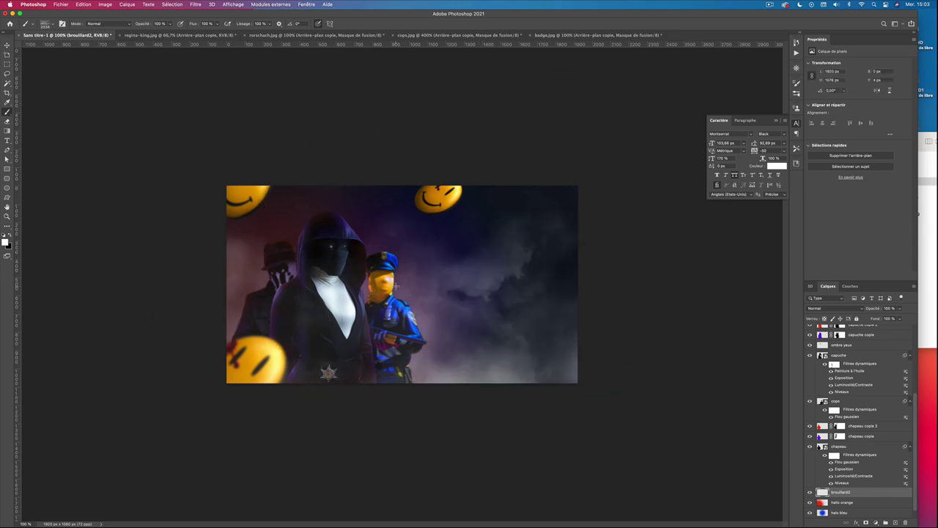
left_click(382, 313)
left_click(403, 293)
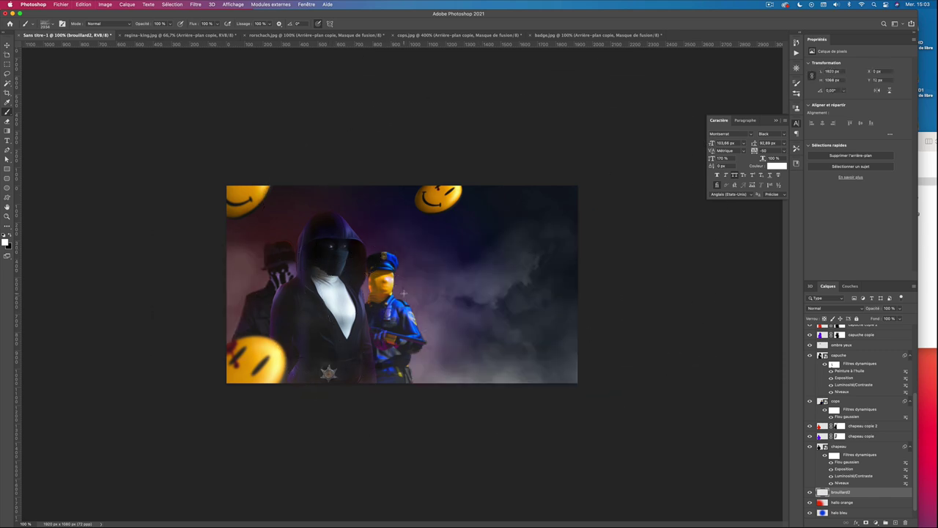
left_click(404, 296)
key("ctrl+z")
- Set brouillard2 opacity to 30% and try blend modes
left_click(891, 308)
type("30")
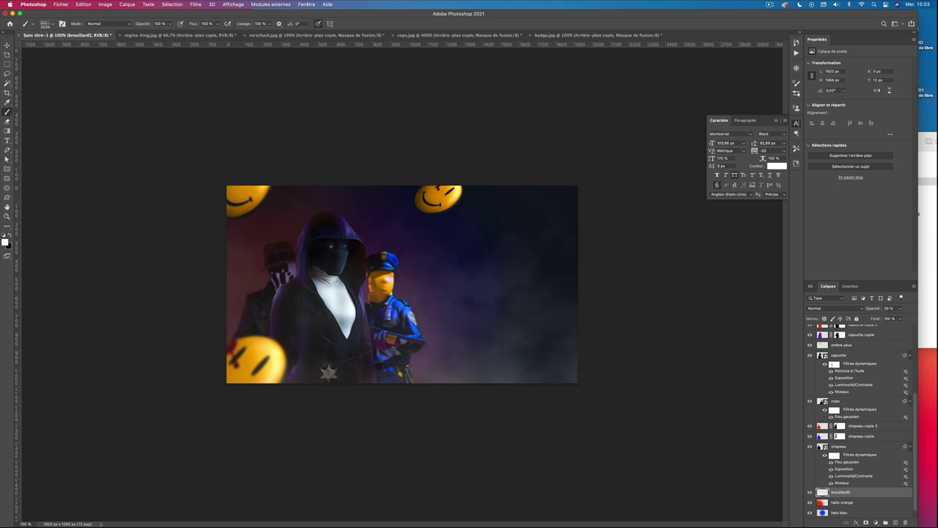
left_click(857, 308)
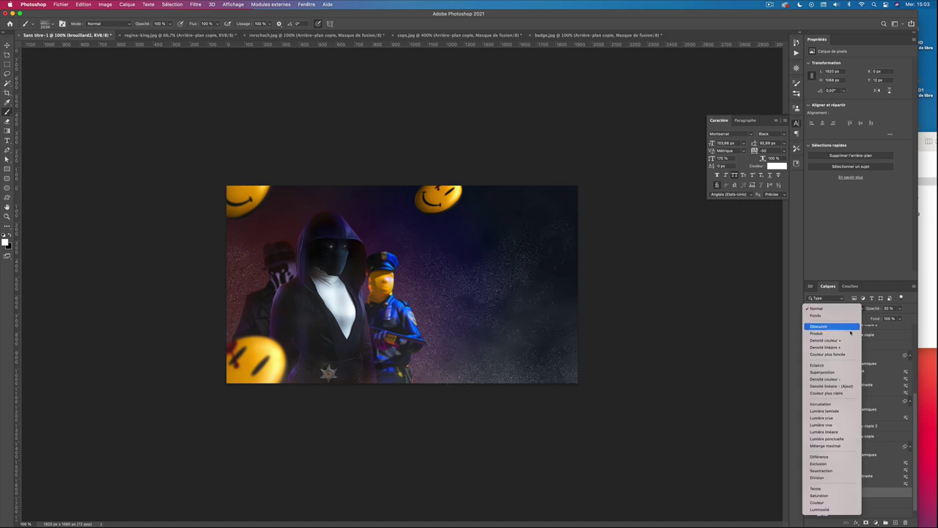
left_click(843, 378)
left_click(853, 308)
- Blend brouillard2 with Superposition and choose an m69-smoken smoke brush
left_click(853, 302)
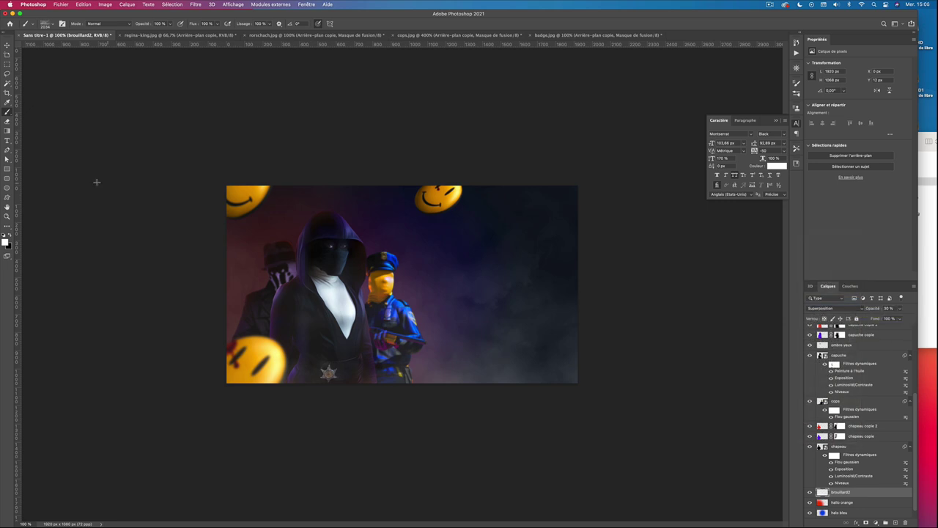
left_click(46, 23)
left_click(26, 290)
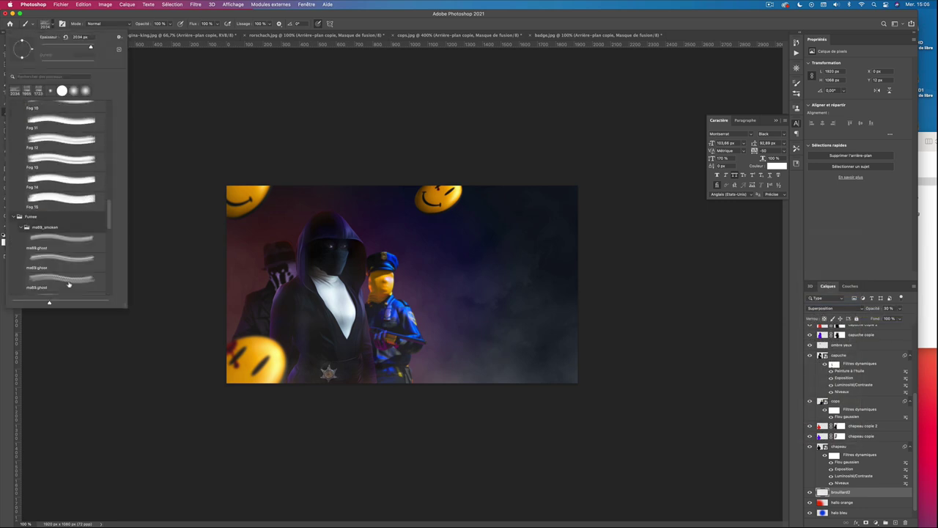
scroll(65, 271, "down", 2)
left_click(65, 271)
key("period")
key("comma")
key("comma")
key("comma")
scroll(80, 193, "down", 2)
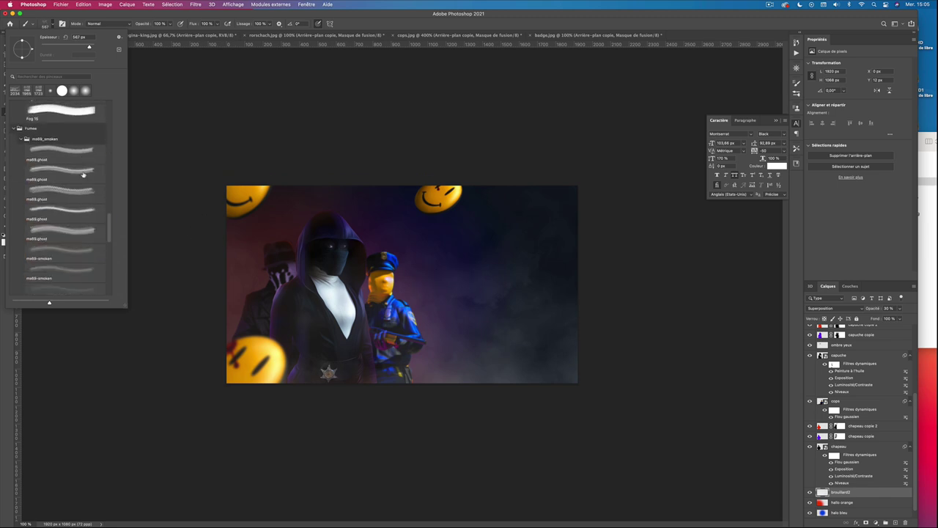
scroll(85, 174, "down", 2)
left_click(84, 197)
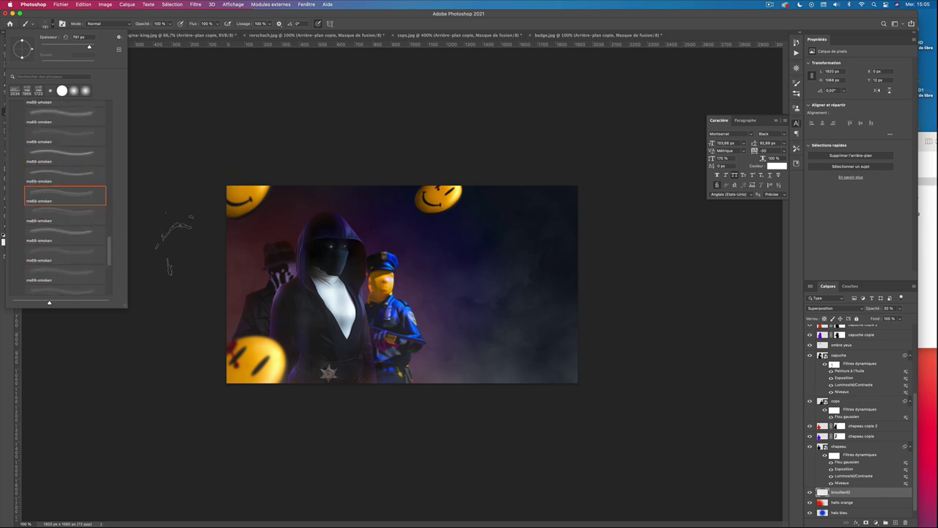
left_click(461, 267)
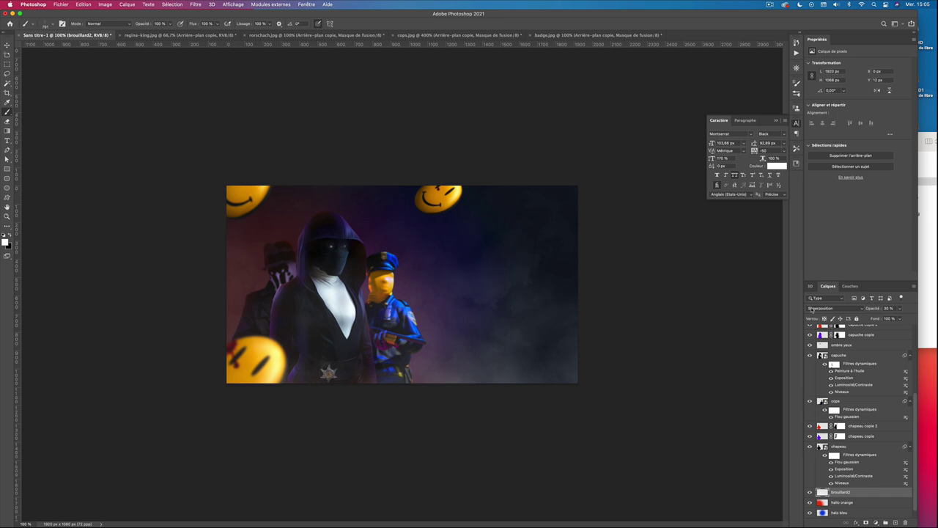
- Rename the top Calque 1 layer to fumée
scroll(855, 411, "up", 5)
left_click(839, 332)
type("fu")
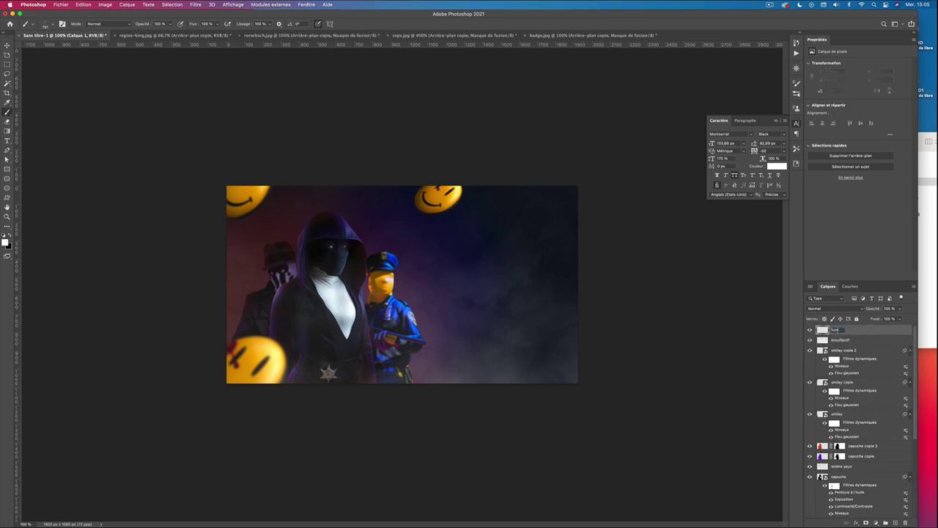
type("mée")
key("Return")
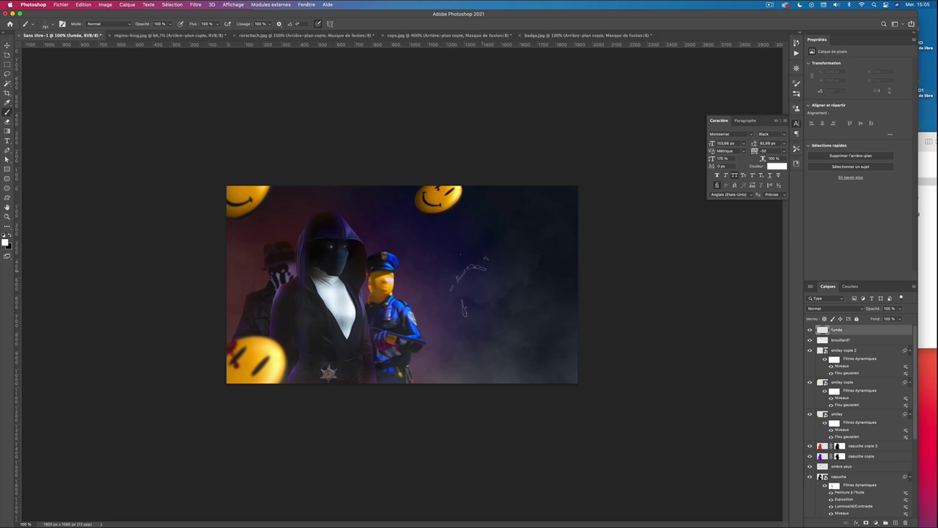
- Flip the smoke horizontally, move it beside the cop and warp it into a curl
key("ctrl+t")
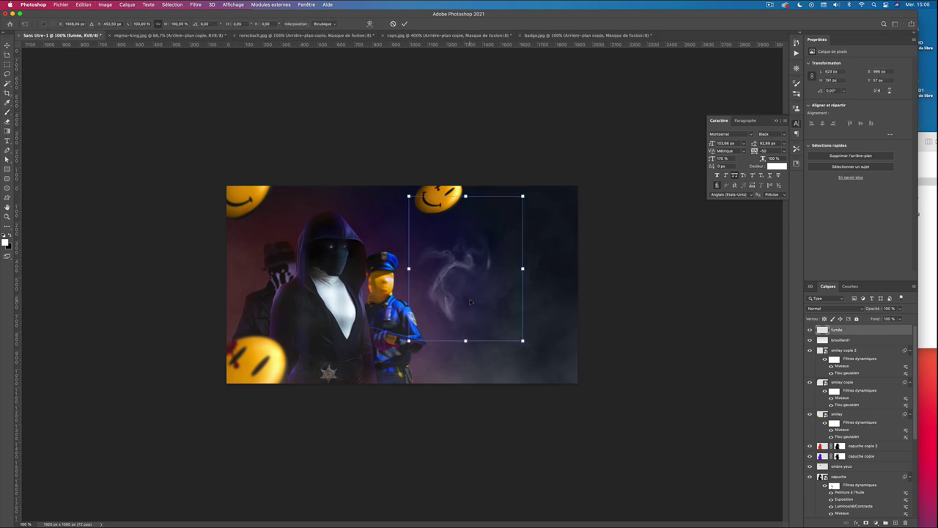
right_click(473, 300)
left_click(513, 446)
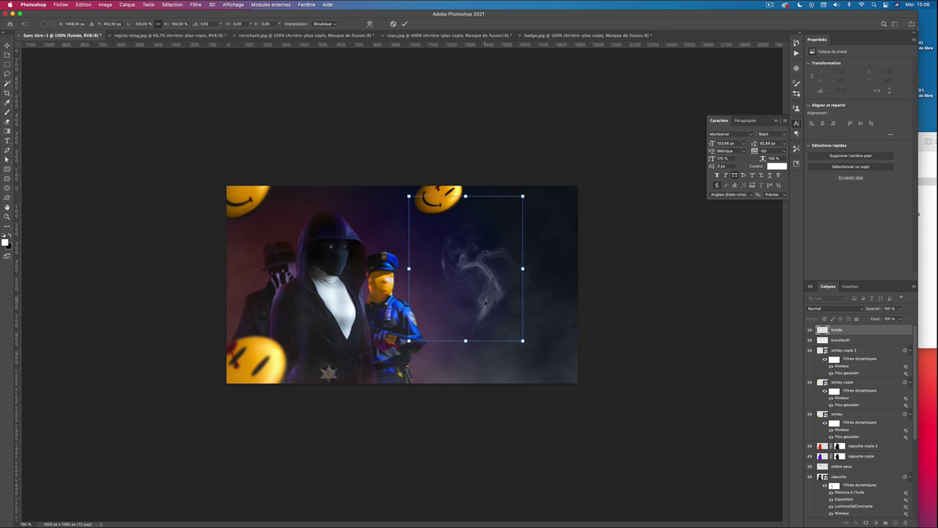
left_click_drag(484, 306, 441, 310)
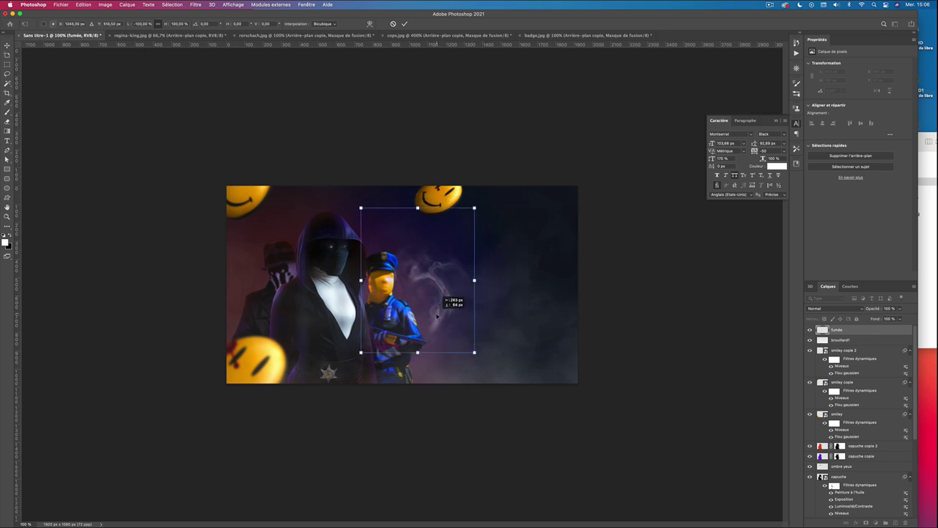
right_click(440, 310)
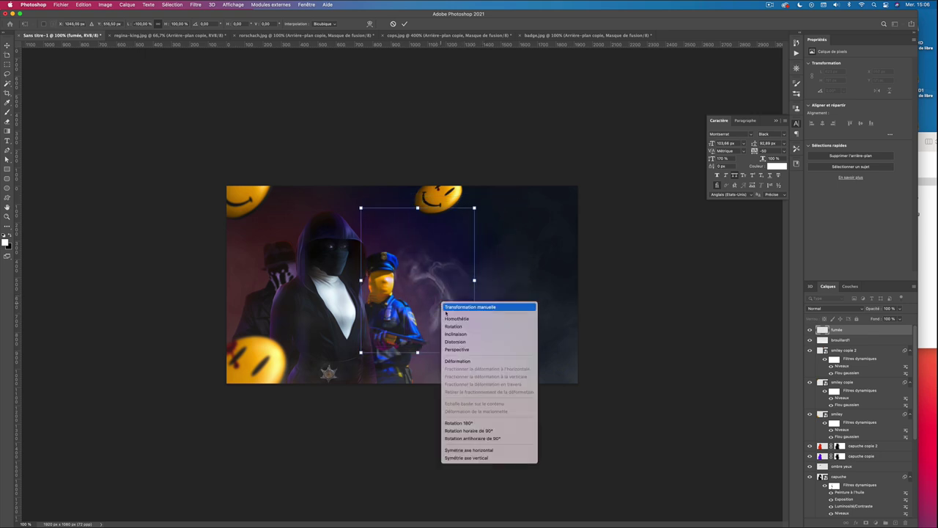
left_click(476, 360)
mouse_move(418, 274)
left_mouse_down()
mouse_move(479, 266)
mouse_move(475, 260)
mouse_move(472, 312)
left_mouse_up()
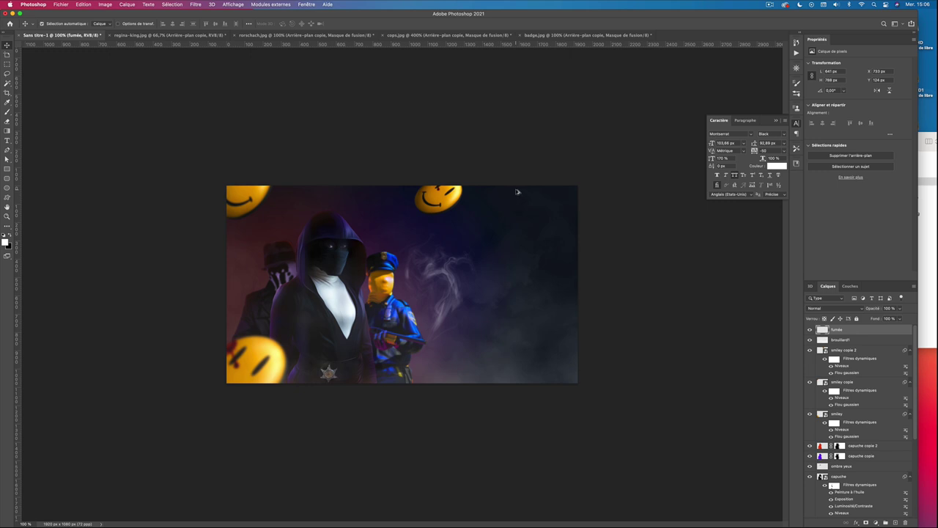
- Stamp the visible layers into a new layer and apply the Nashville.acv Curves preset
key("super+alt+shift+e")
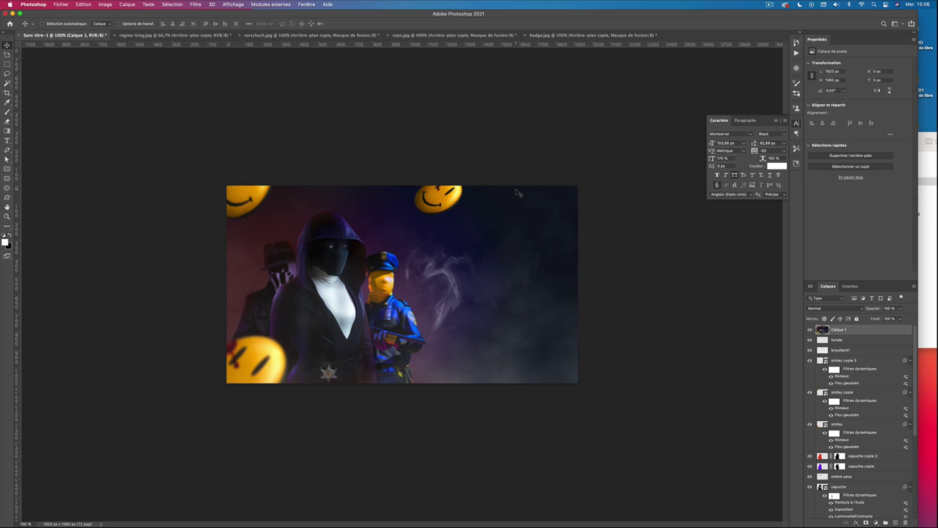
key("super+m")
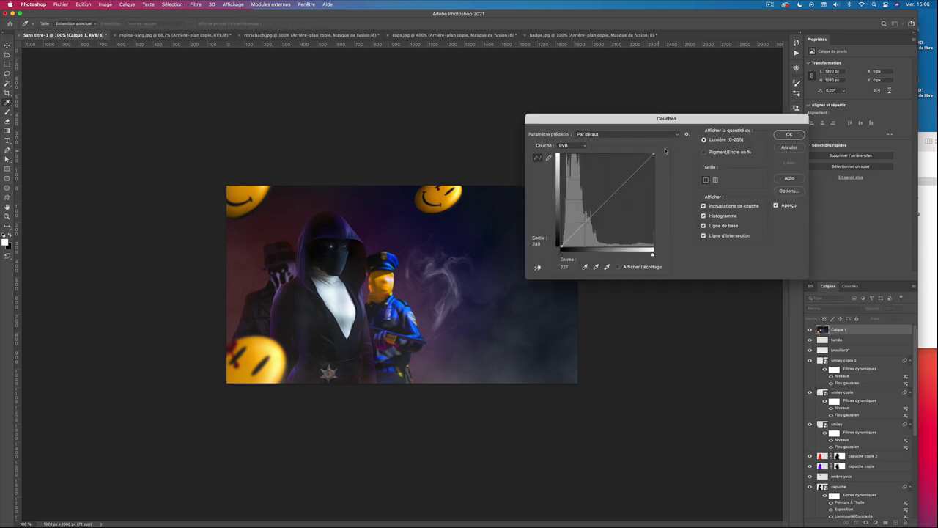
left_click(687, 134)
left_click(698, 144)
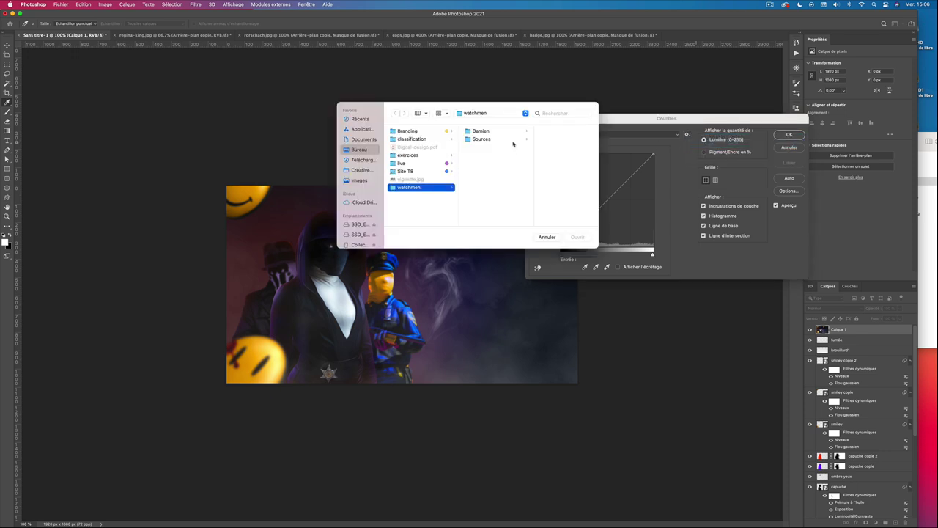
left_click(513, 142)
double_click(555, 178)
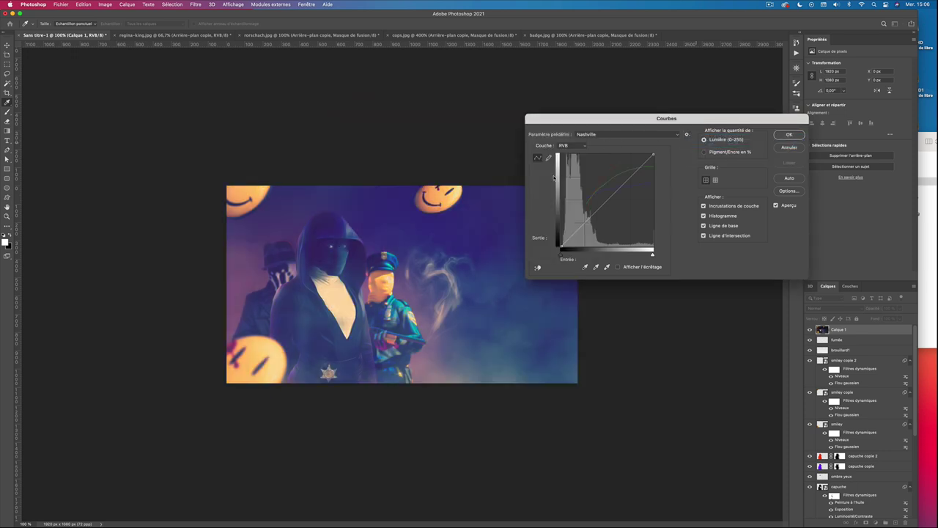
left_click(788, 135)
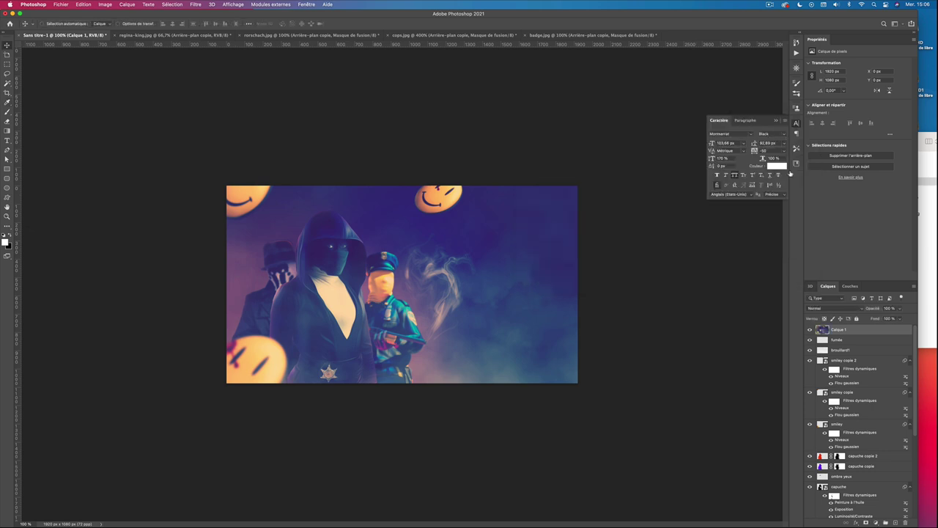
- Set the merged layer to 10% opacity and stamp visible layers again
left_click(890, 308)
type("10")
key("Return")
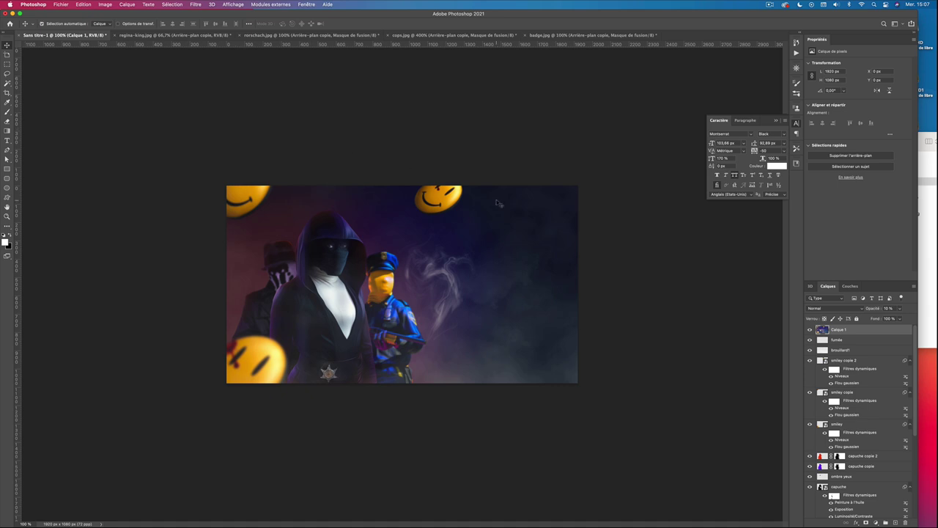
key("ctrl+alt+shift+e")
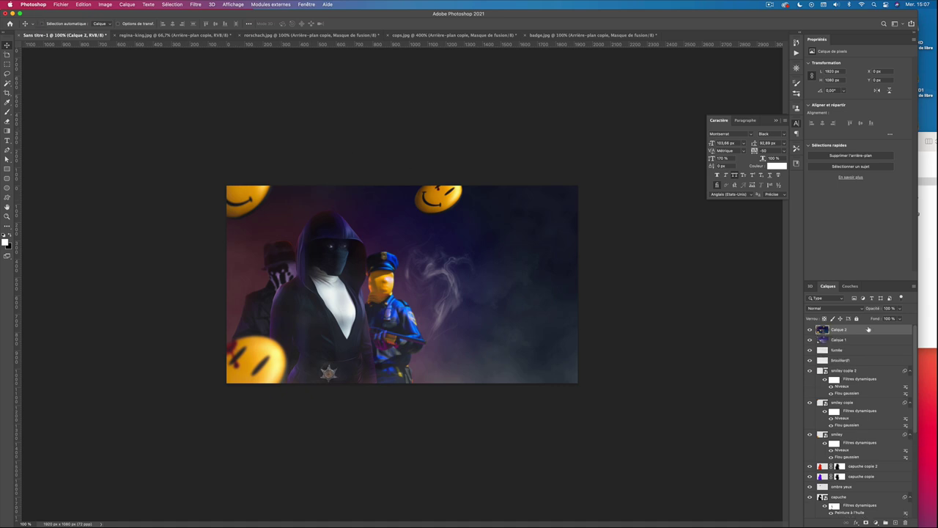
- Convert Calque 2 to a smart object; in Camera Raw set temperature -5 and contrast +25
right_click(865, 330)
left_click(824, 275)
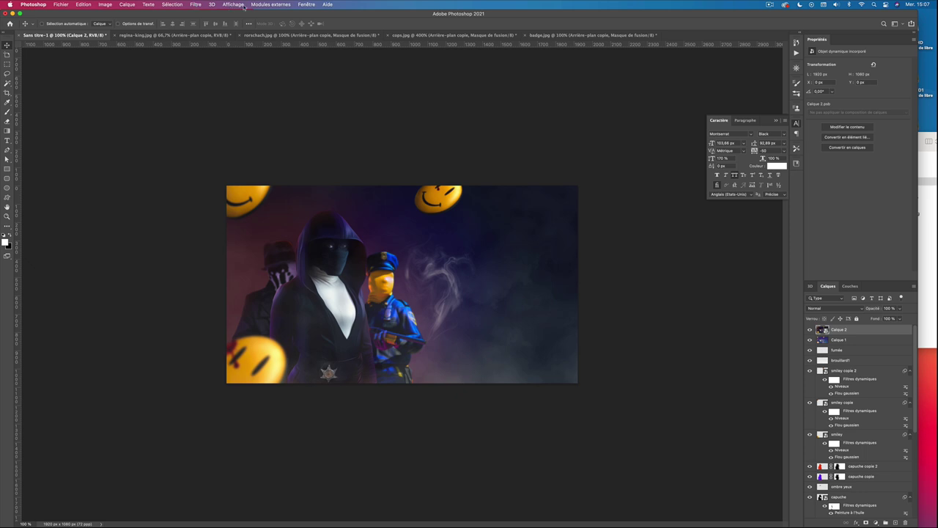
left_click(195, 5)
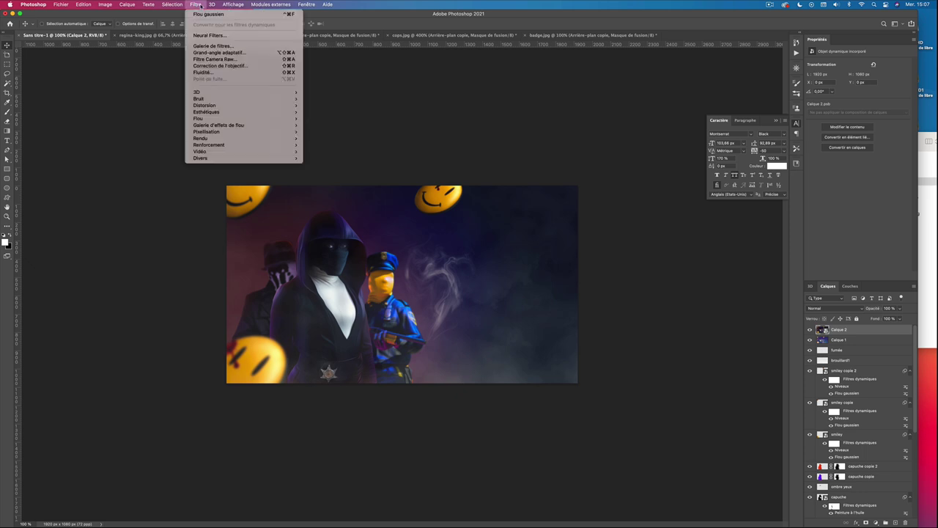
left_click(220, 59)
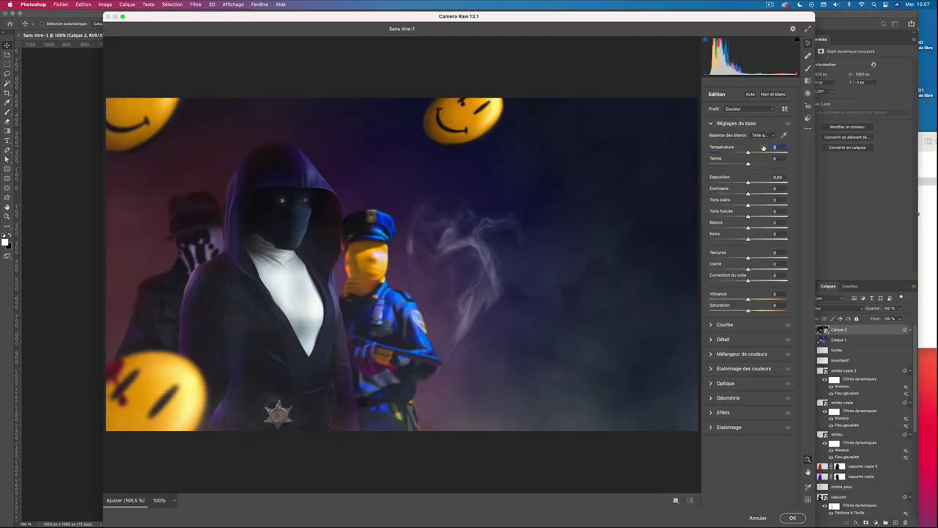
type("5")
key("Tab")
type(",15")
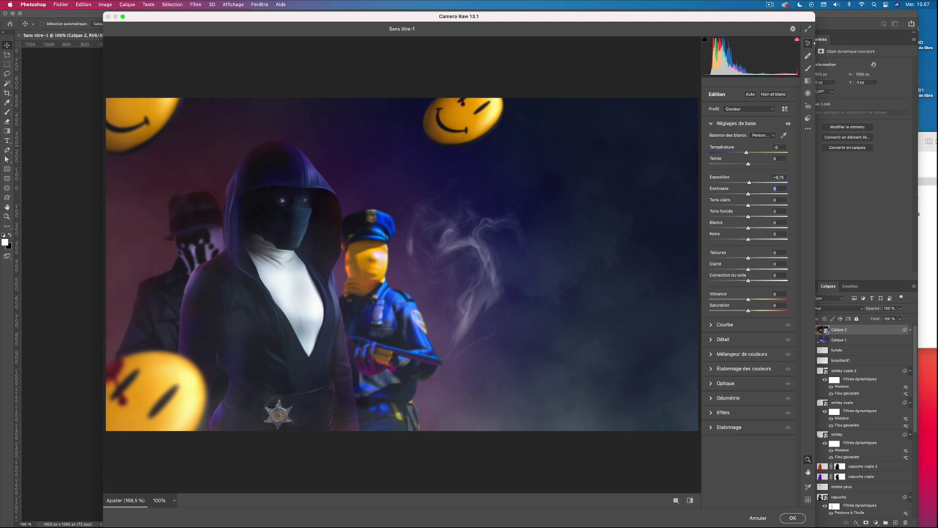
type("5")
key("Tab")
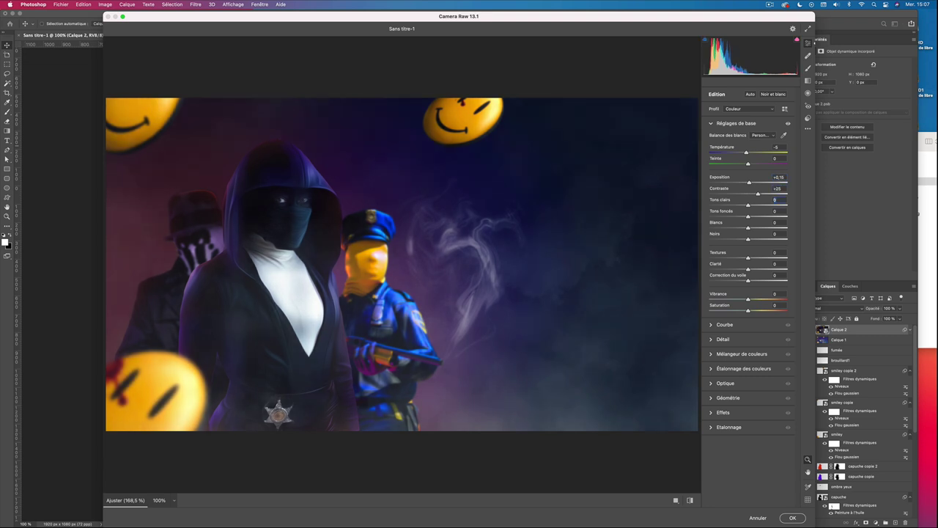
- Raise blacks, clarity and dehaze to +15 and boost vibrance
type("10")
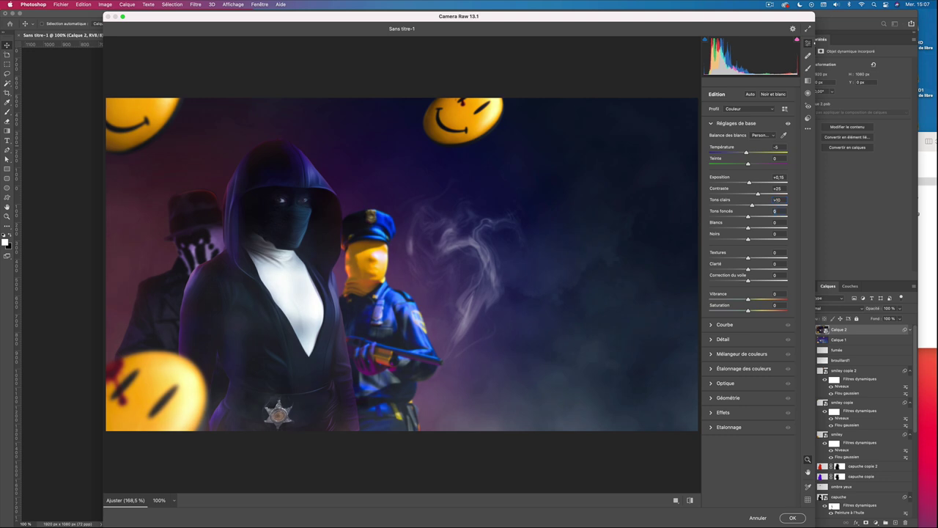
type("5")
type("5")
key("Tab")
type("5")
key("Tab")
type("15")
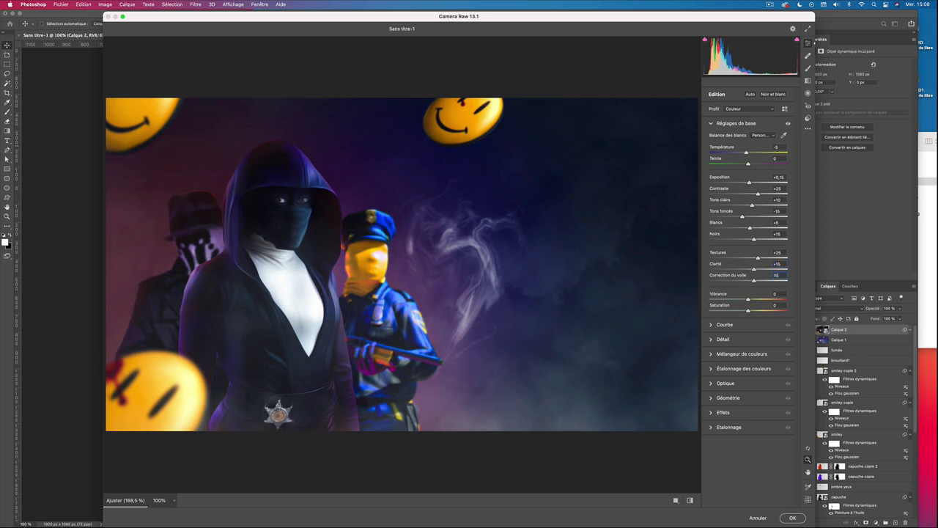
key("Tab")
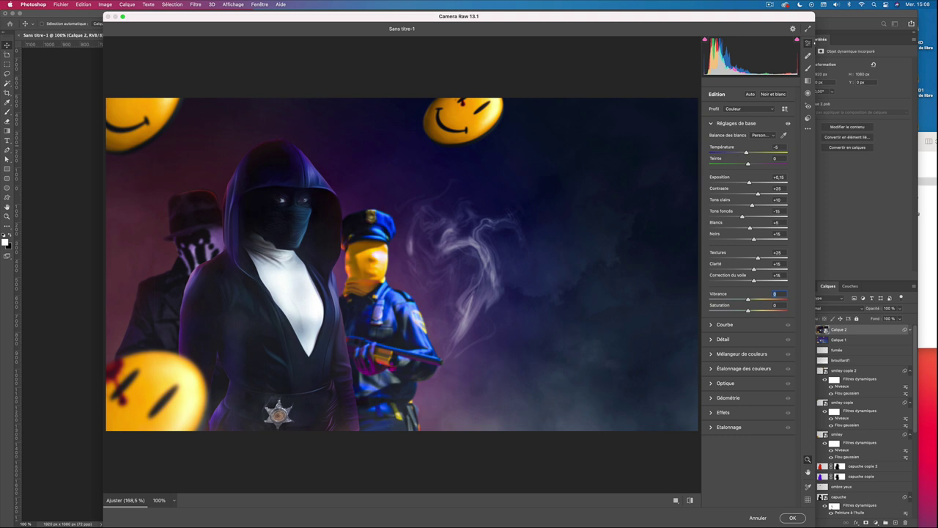
type("25")
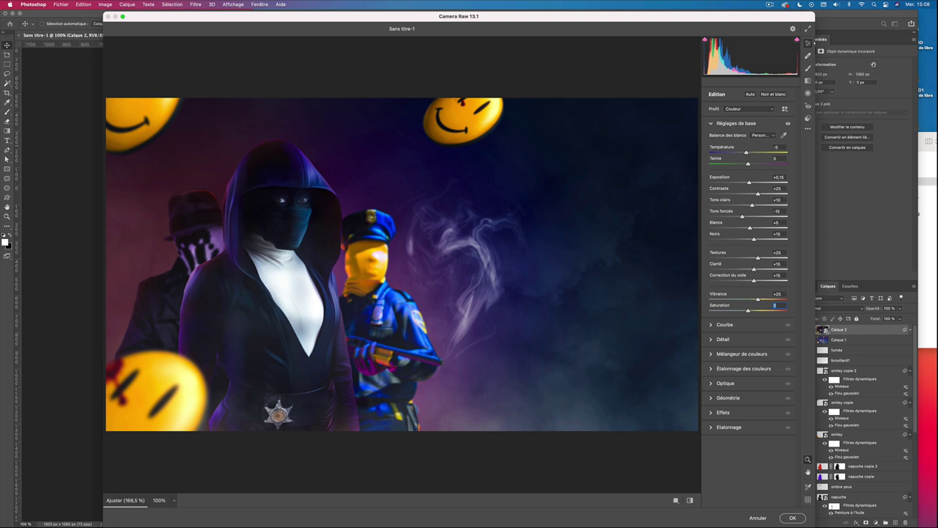
- Add Grain 10 and Vignetting -25, then apply the Camera Raw filter
left_click(711, 340)
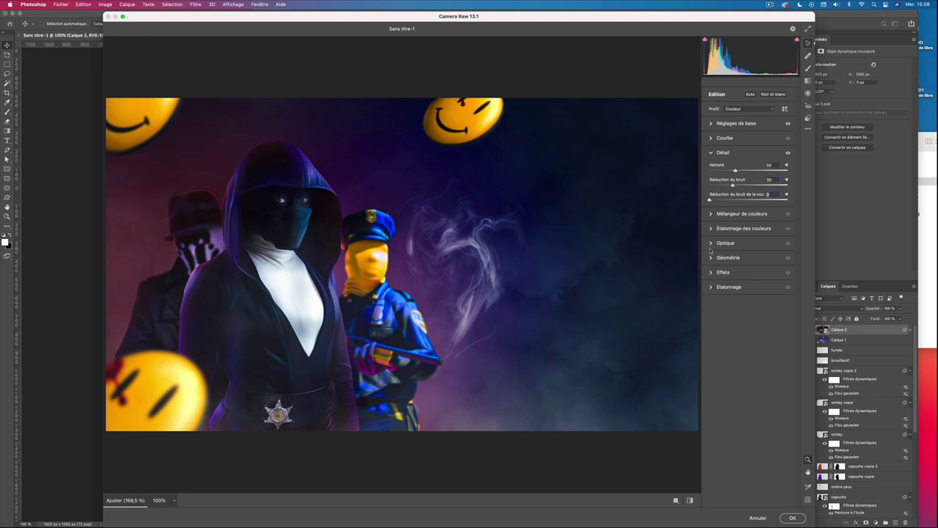
left_click(712, 272)
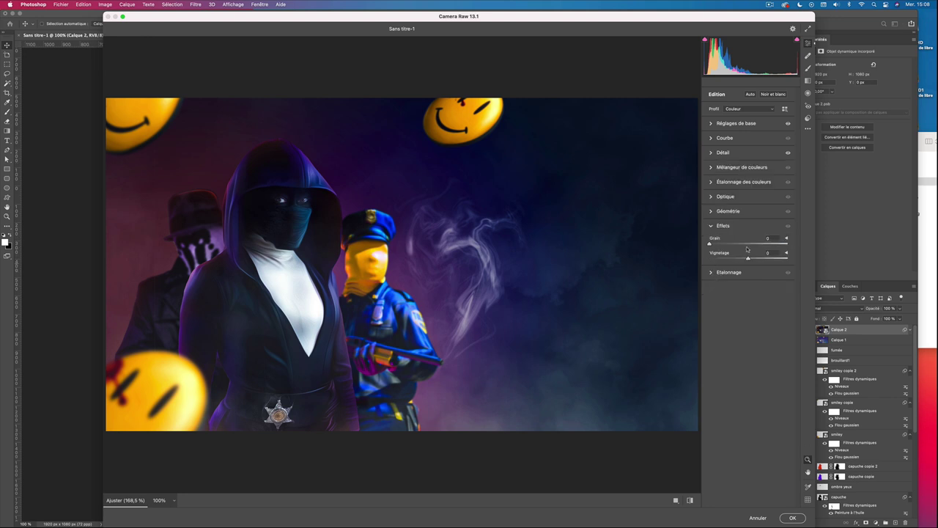
type("10")
type("25")
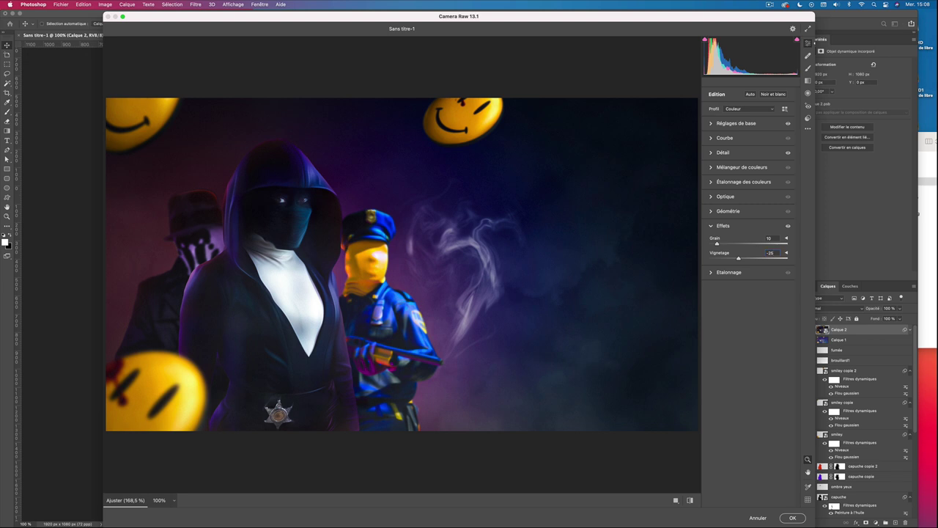
left_click(793, 518)
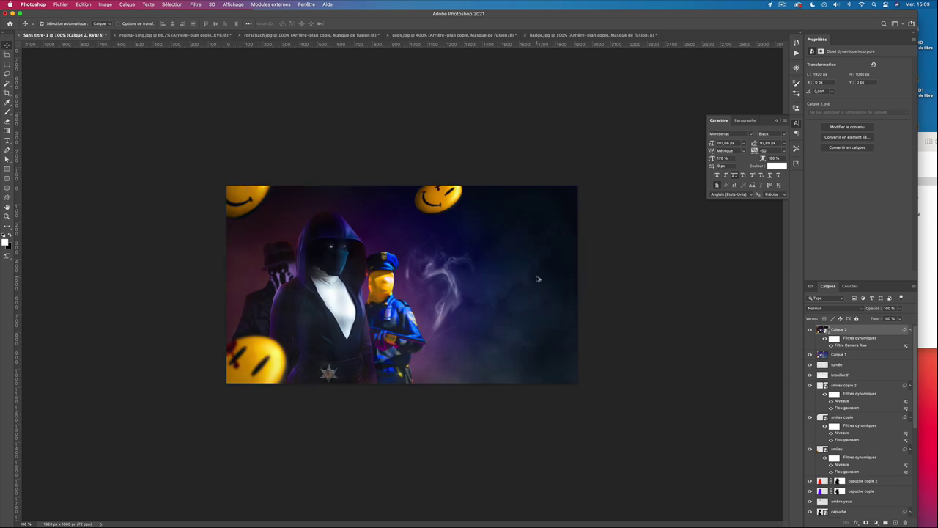
- Stamp the graded image into a new Calque 3 layer and zoom in on the hooded figure
key("super+shift+alt+e")
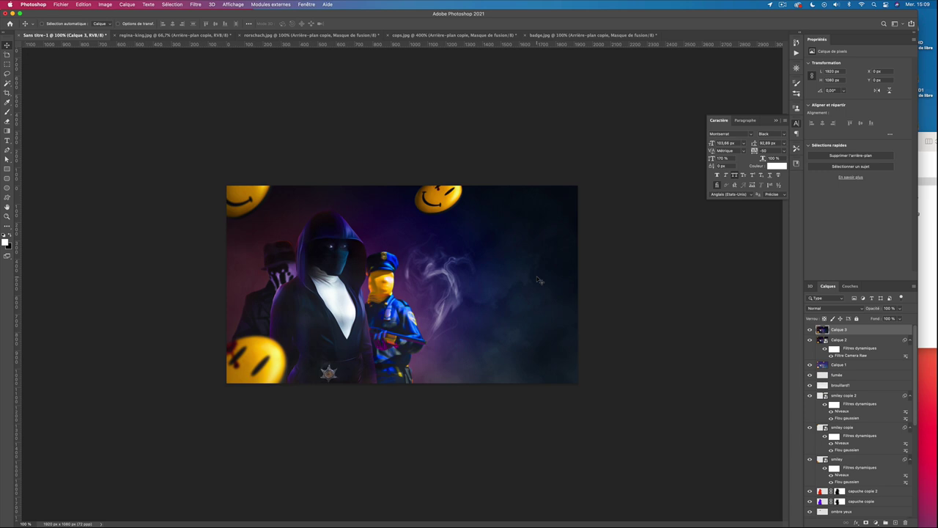
key("super+plus")
key("super+plus")
scroll(537, 279, "up", 1)
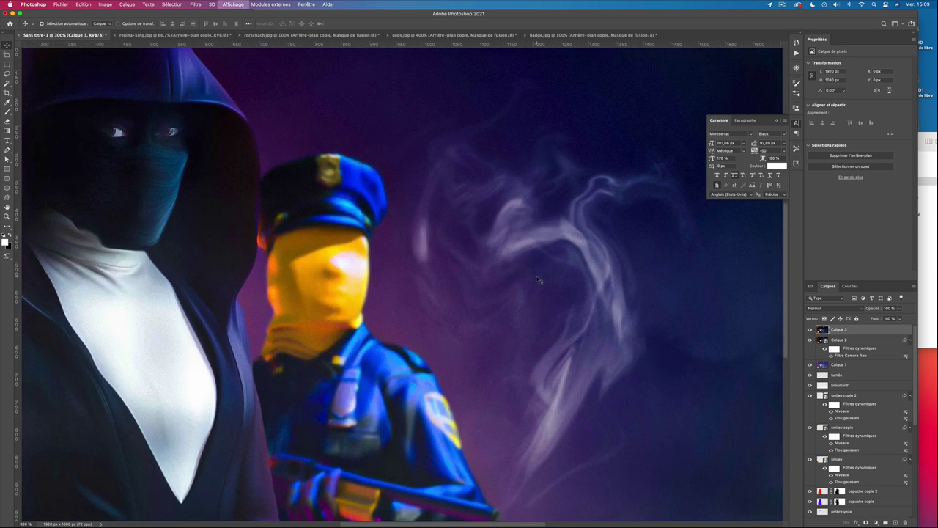
left_click_drag(146, 227, 348, 323)
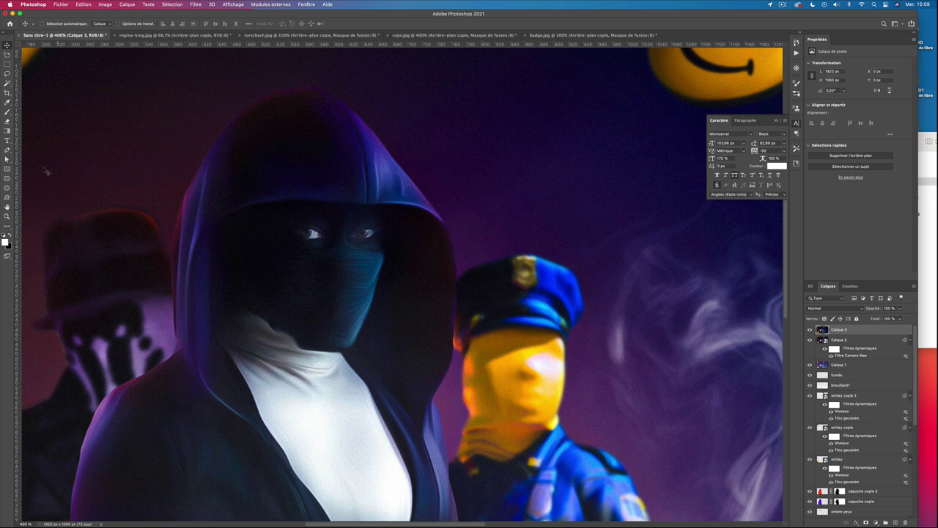
- Lasso-select both of the hooded figure's eyes
left_click(7, 73)
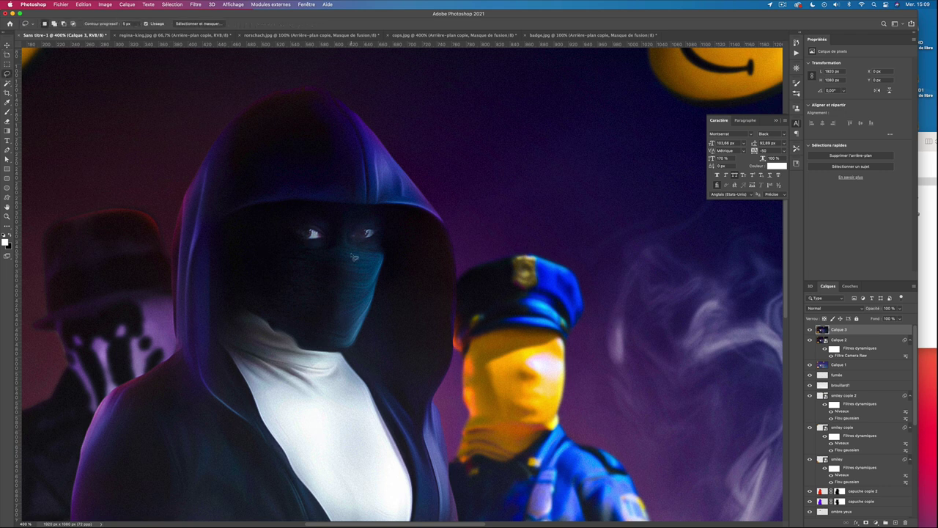
scroll(351, 253, "up", 1)
left_click_drag(308, 229, 372, 228)
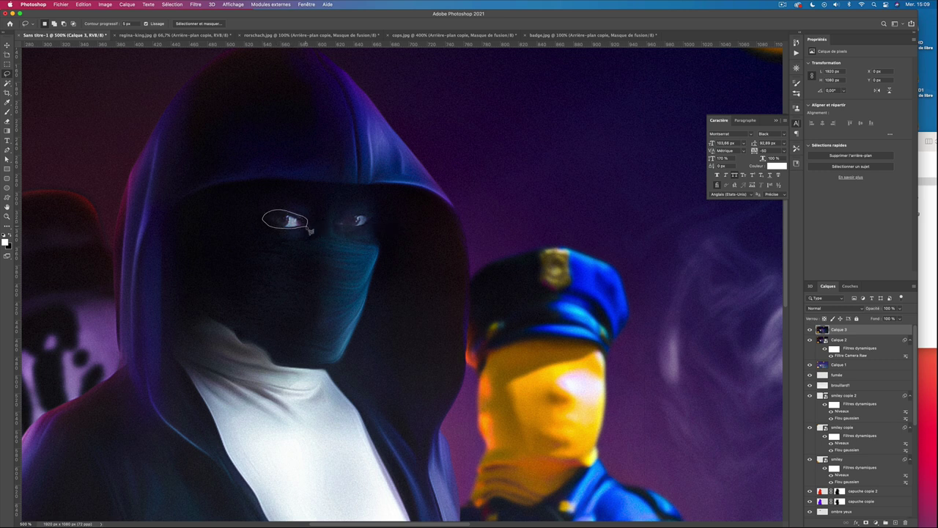
left_click_drag(372, 228, 309, 227)
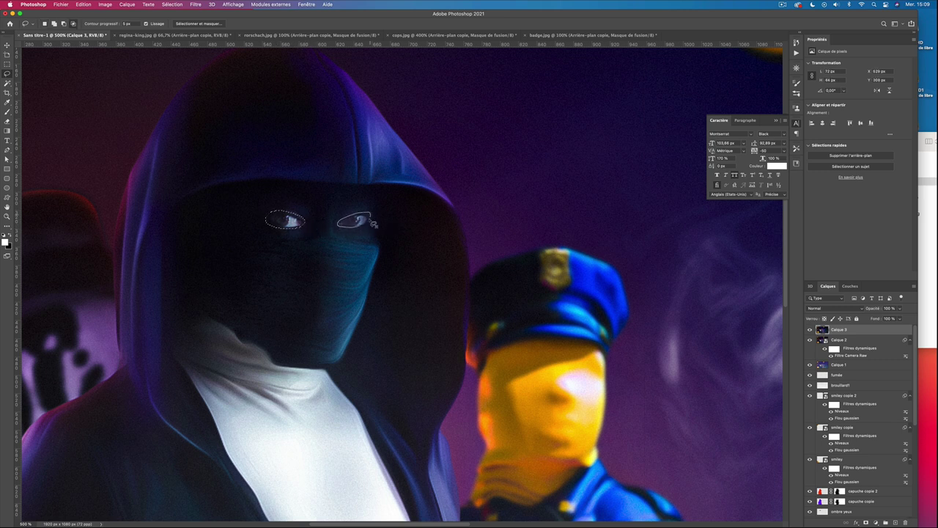
key("super+j")
key("Return")
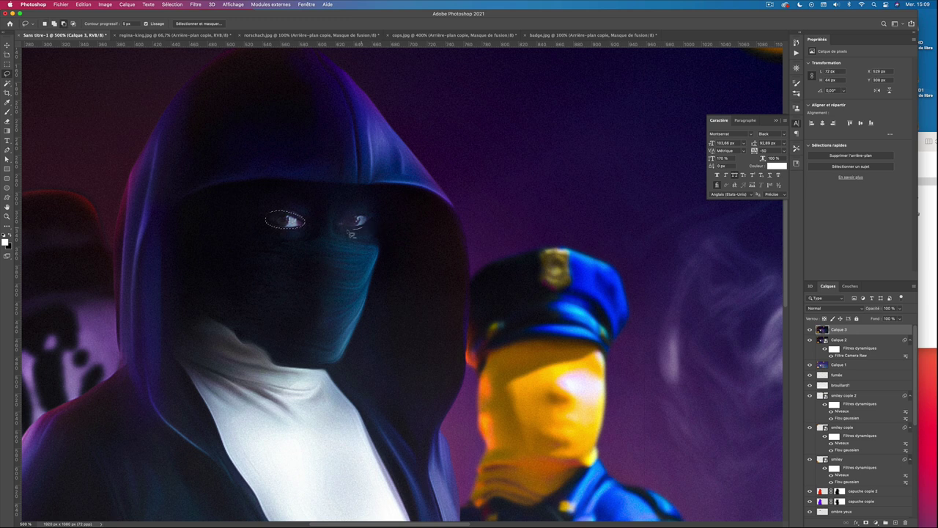
left_click_drag(358, 213, 355, 214)
- Brighten the eyes with Levels at 17 / 0.95 / 220, then deselect and zoom out
key("ctrl+l")
left_click_drag(608, 305, 594, 305)
left_click_drag(517, 305, 561, 306)
key("Return")
key("ctrl+d")
key("ctrl+minus")
key("ctrl+minus")
key("ctrl+minus")
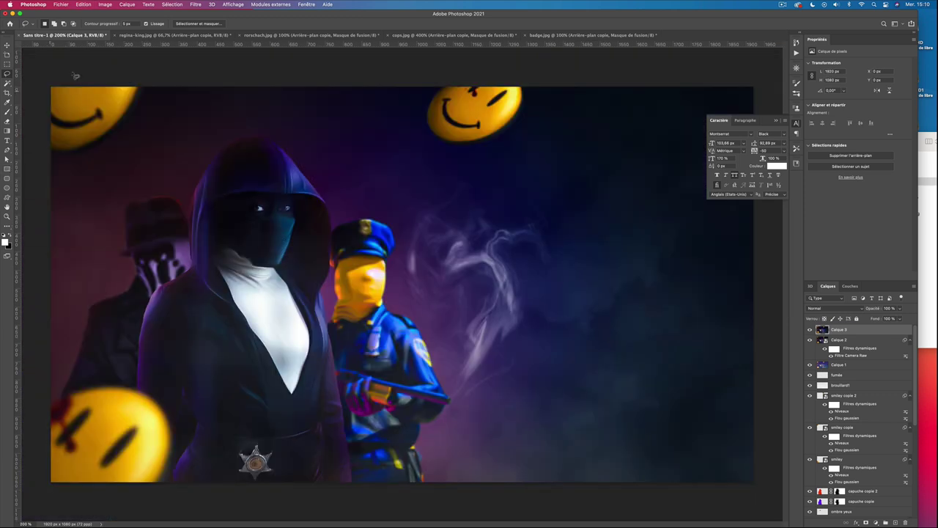
- Switch to the 3D workspace and set the Burn tool's range to Shadows
left_click(314, 5)
mouse_move(317, 20)
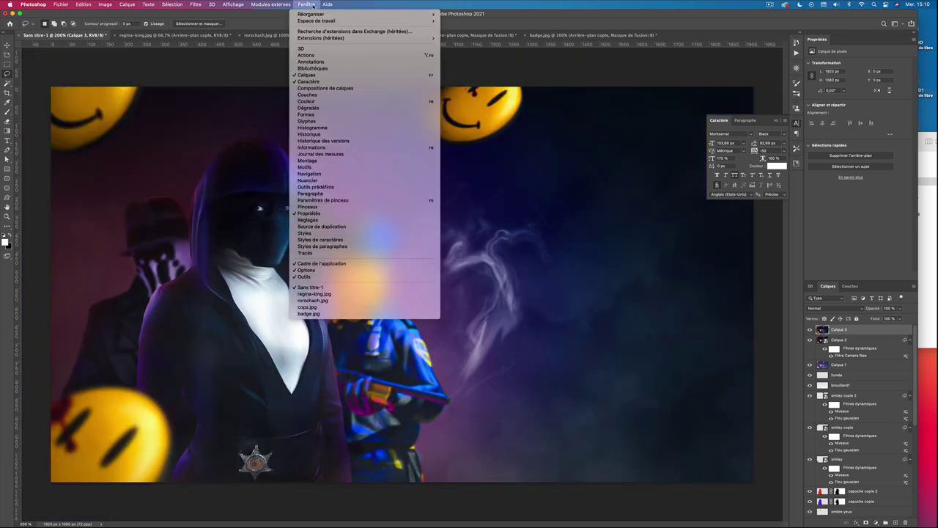
left_click(484, 27)
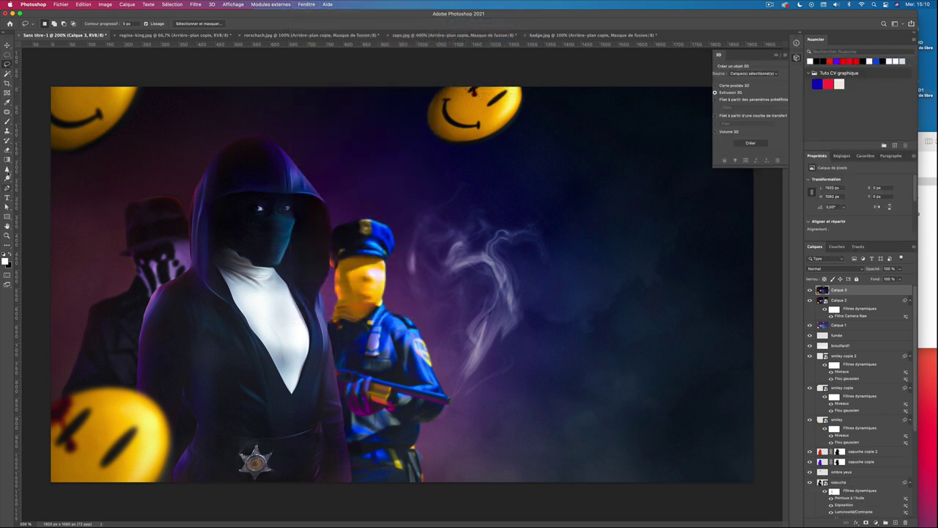
left_click(7, 179)
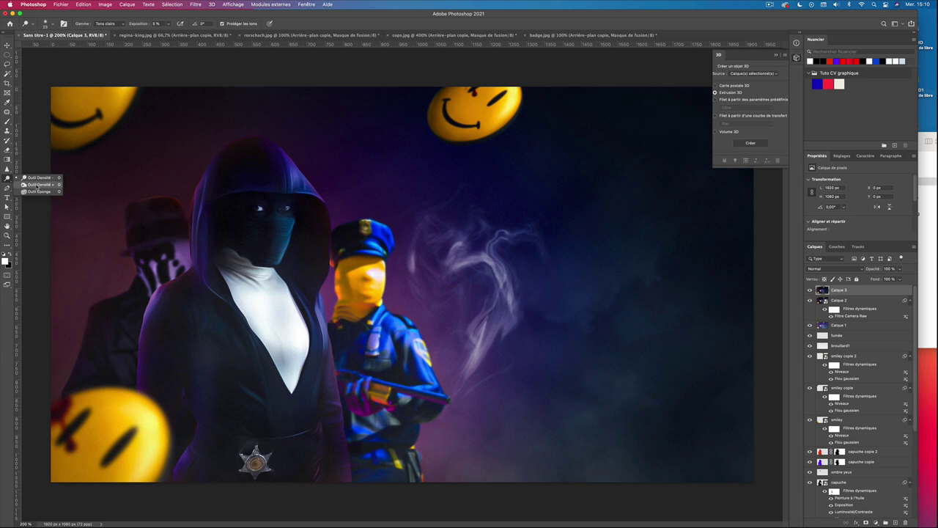
left_click(37, 184)
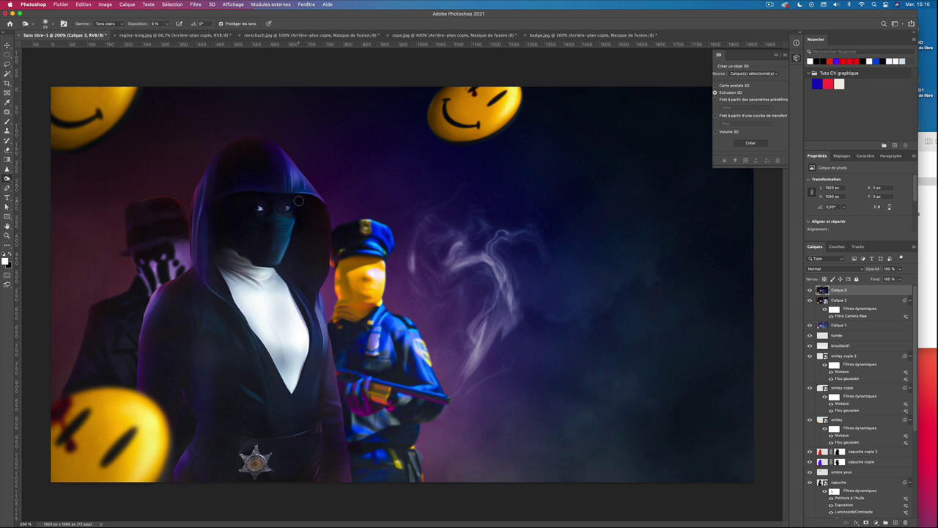
left_click(117, 23)
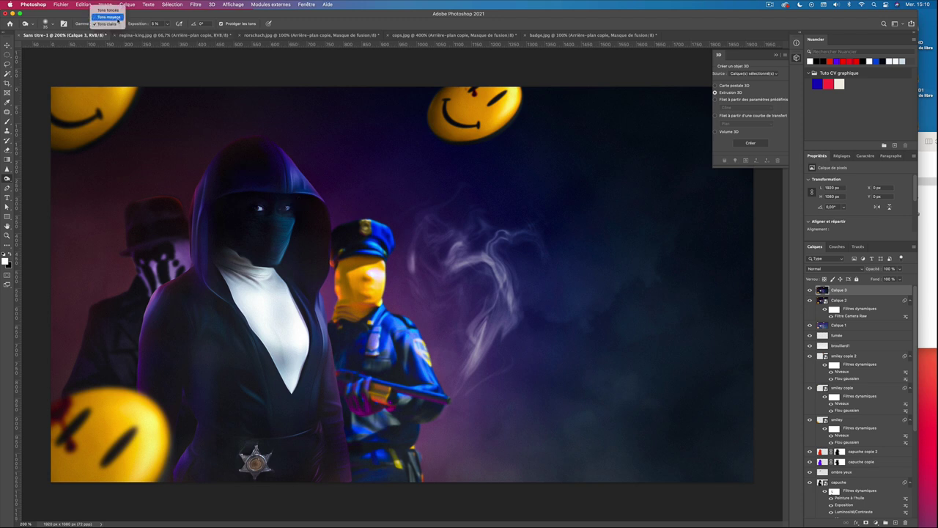
left_click(108, 10)
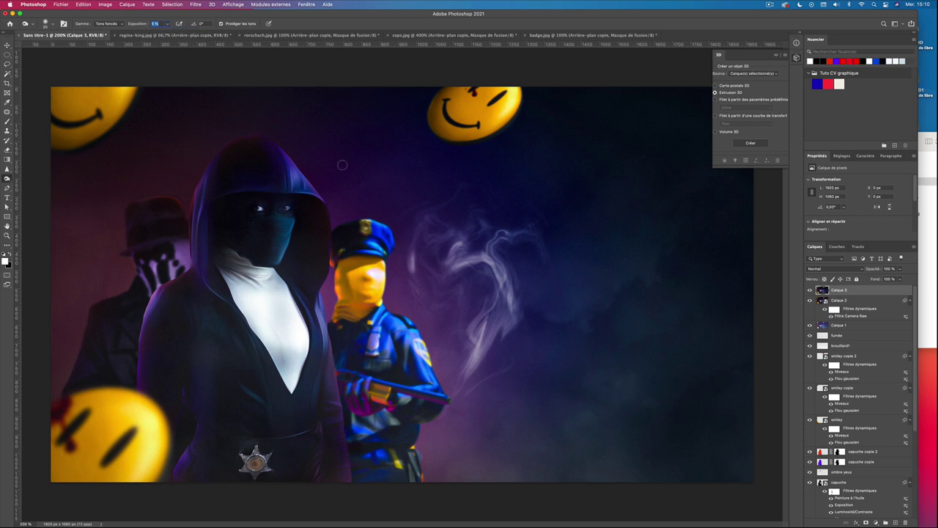
- Zoom to about 300% on the figures and toggle Calque 3 off and on to compare
key("ctrl+plus")
key("ctrl+plus")
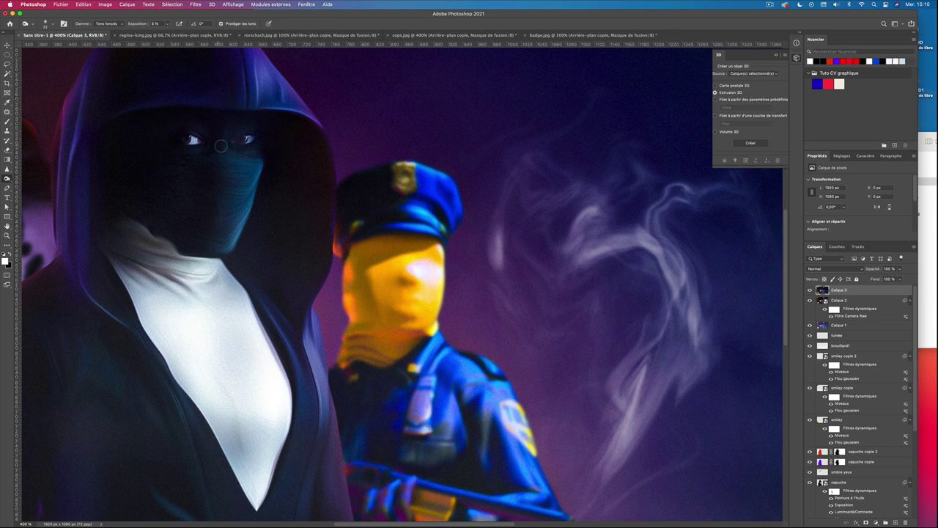
key("ctrl+minus")
key("ctrl+minus")
key("ctrl+plus")
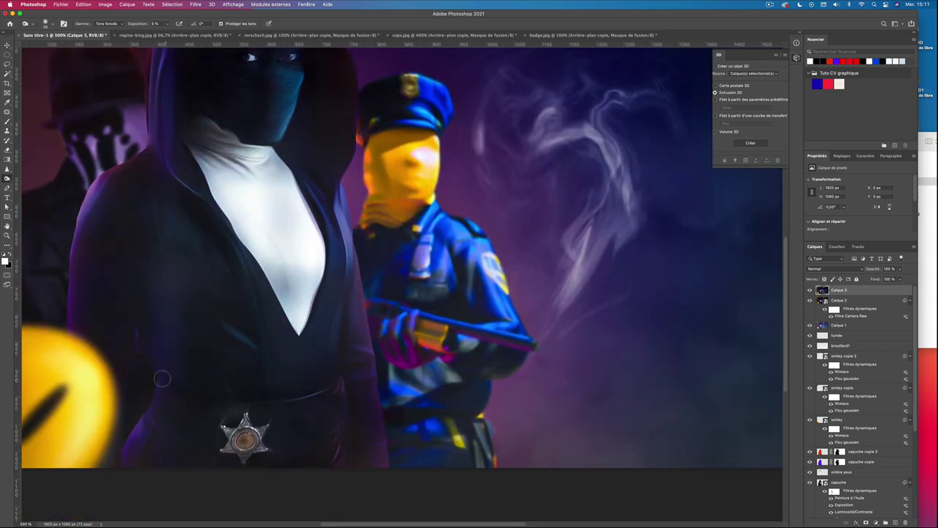
scroll(264, 261, "up", 2)
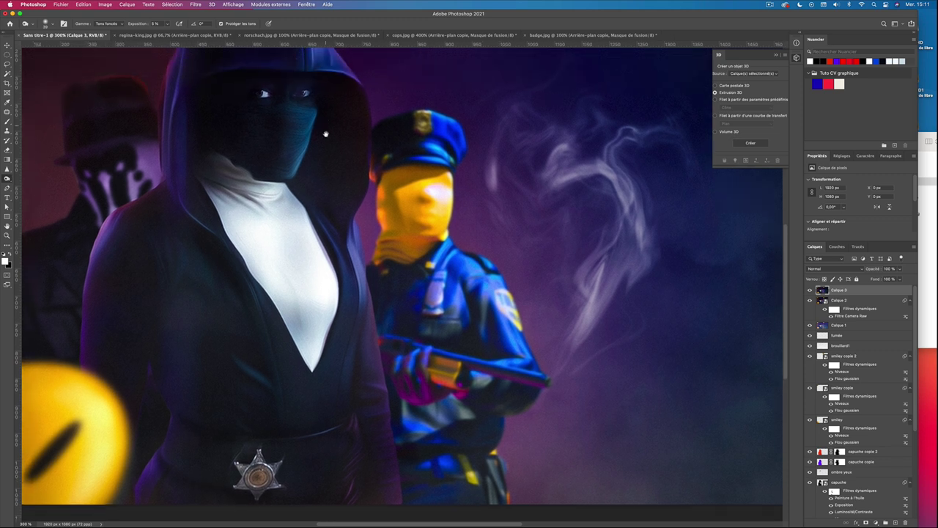
scroll(176, 220, "up", 2)
scroll(236, 230, "up", 2)
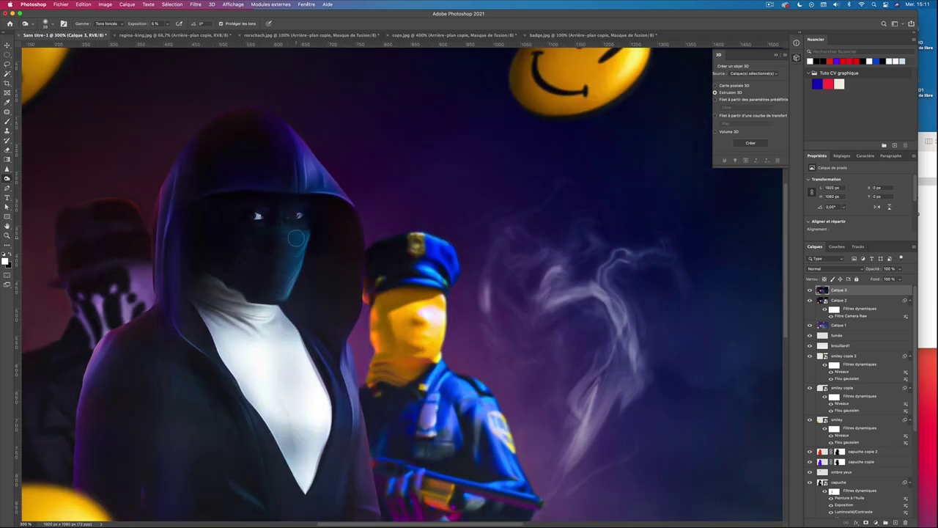
scroll(393, 291, "down", 3)
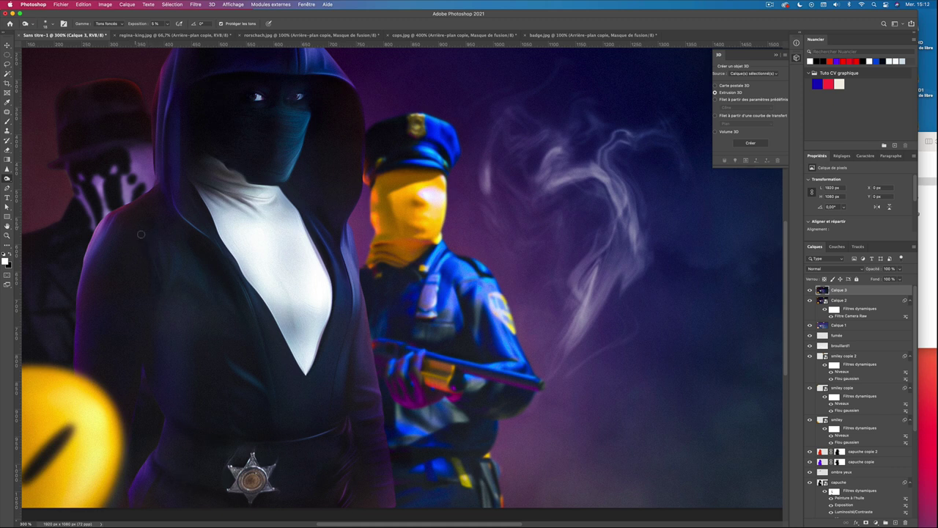
key("ctrl+minus")
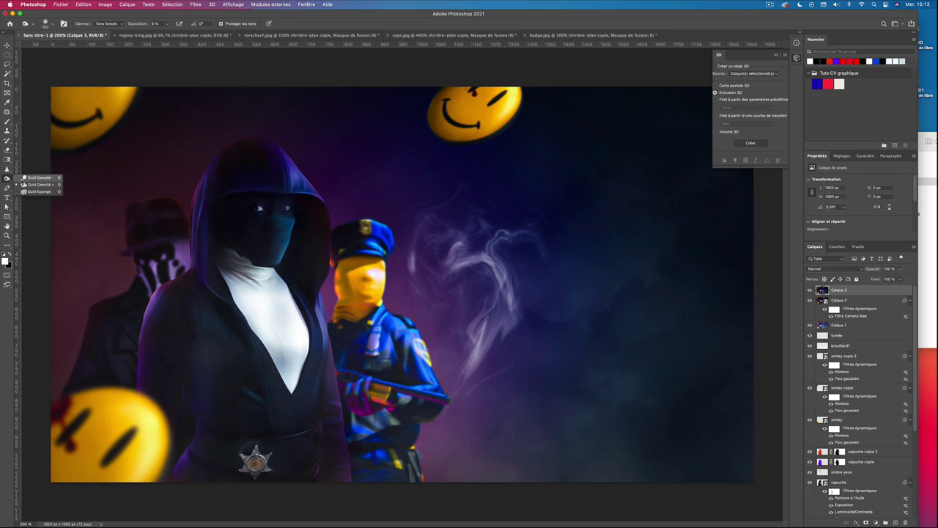
key("ctrl+plus")
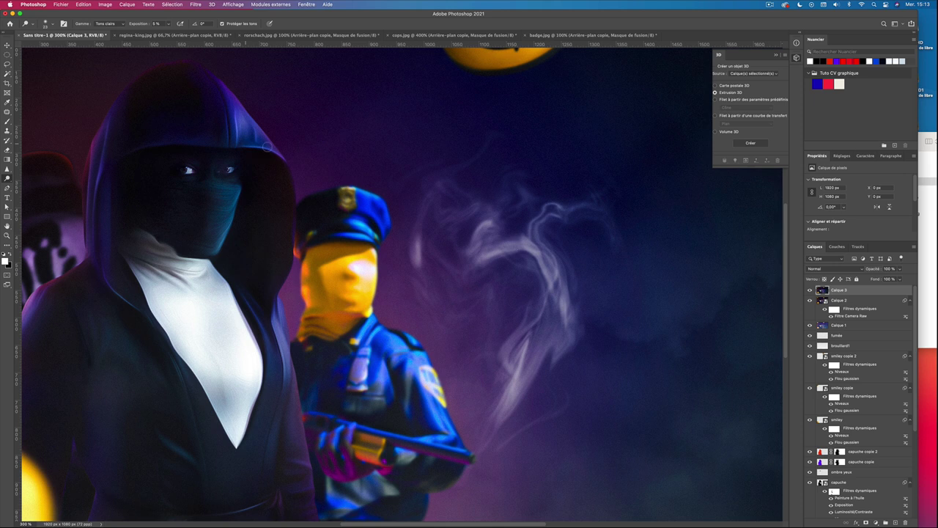
scroll(318, 428, "down", 3)
scroll(322, 396, "up", 3)
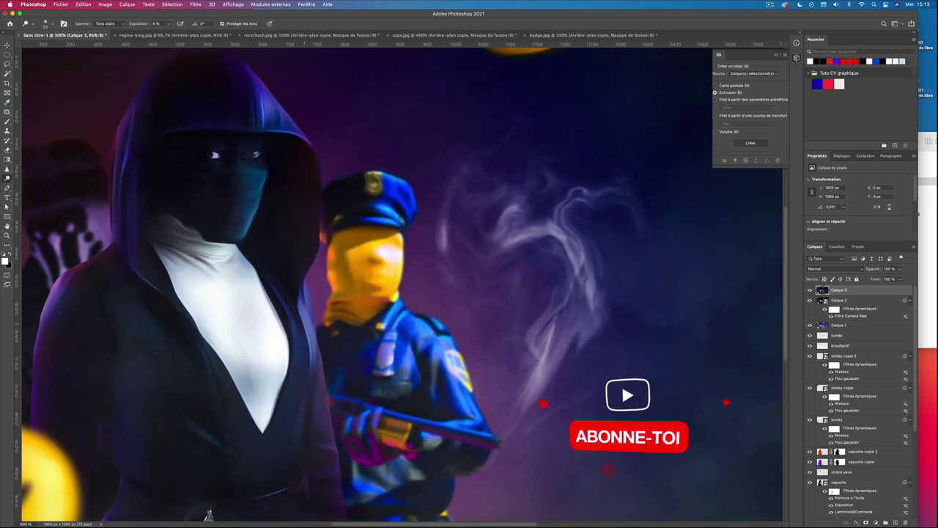
scroll(184, 308, "up", 3)
scroll(220, 227, "up", 1)
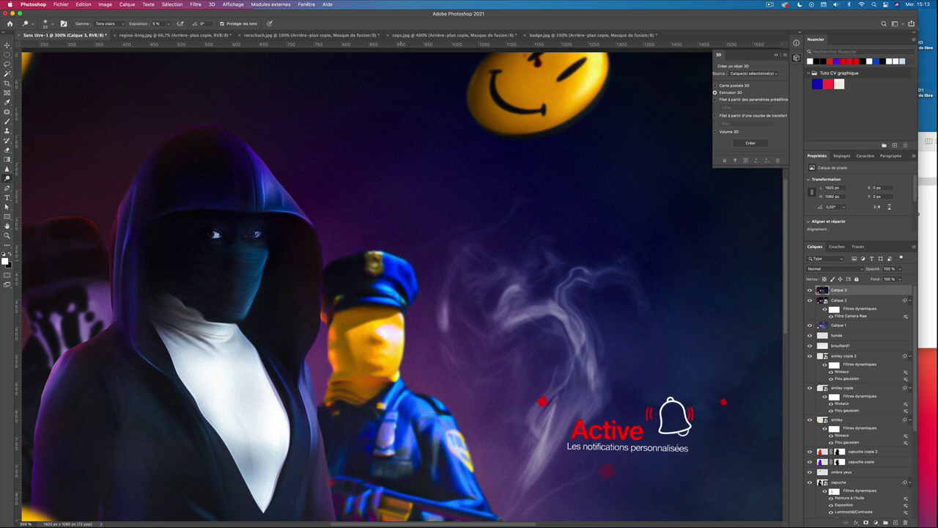
scroll(136, 206, "down", 3)
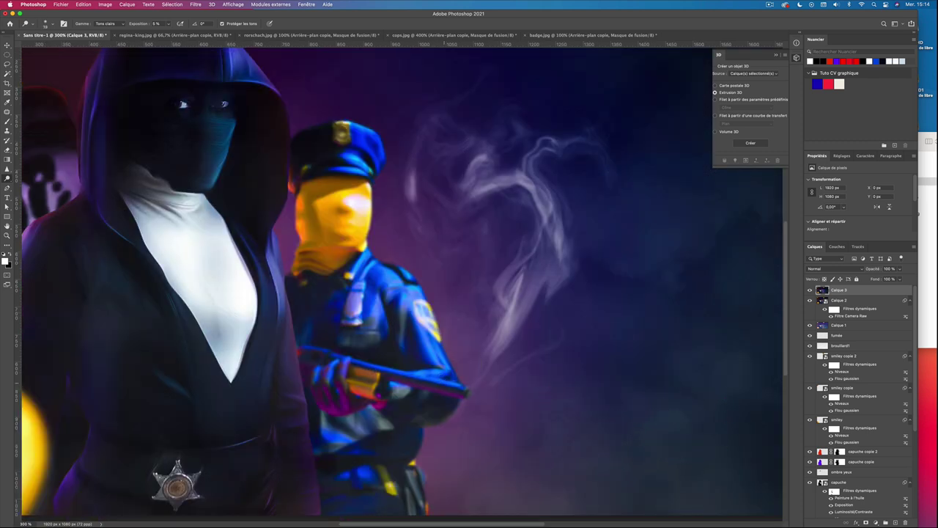
scroll(443, 420, "down", 1)
left_click(811, 290)
left_click(811, 290)
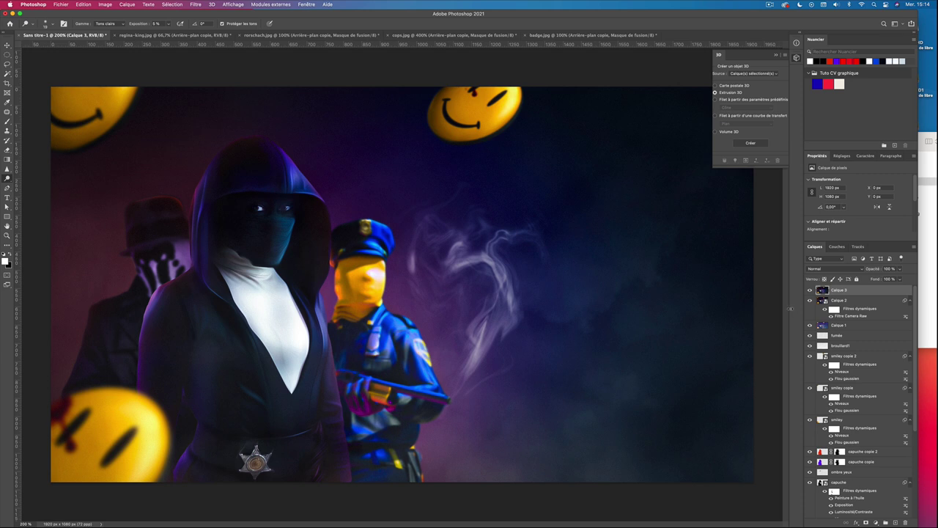
- Convert Calque 3 to a smart object and cool its Camera Raw Temperature to -20
right_click(867, 295)
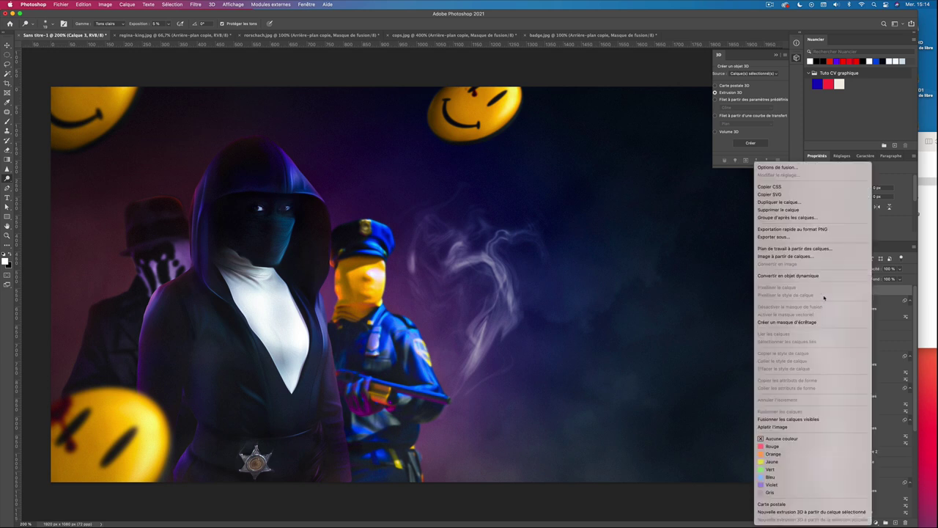
left_click(788, 276)
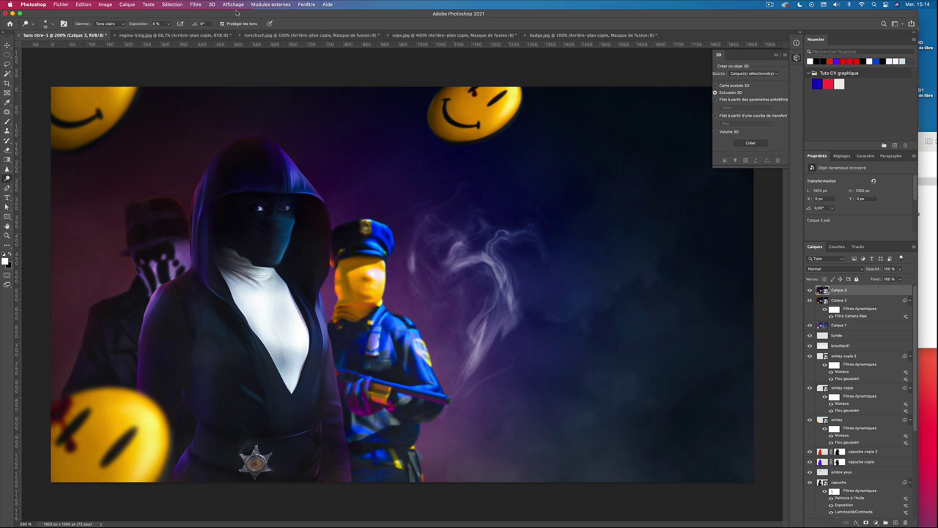
left_click(196, 6)
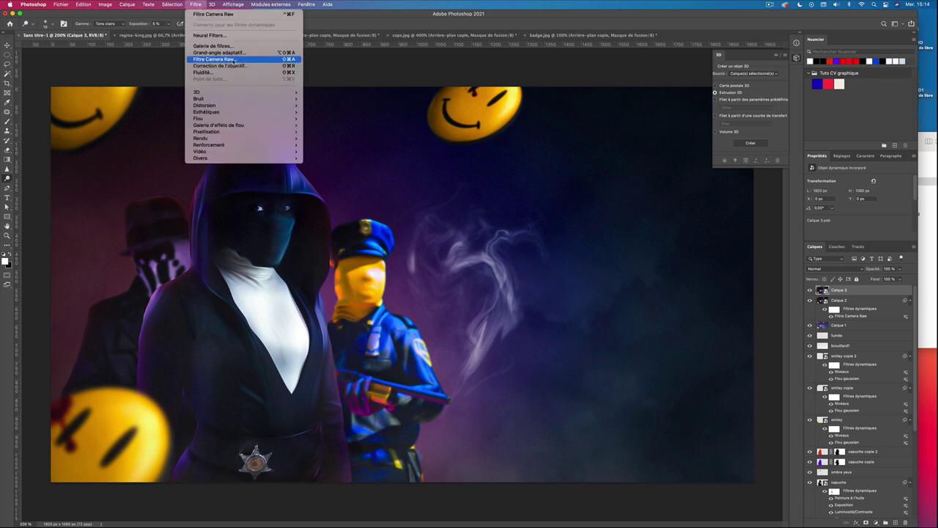
left_click(236, 62)
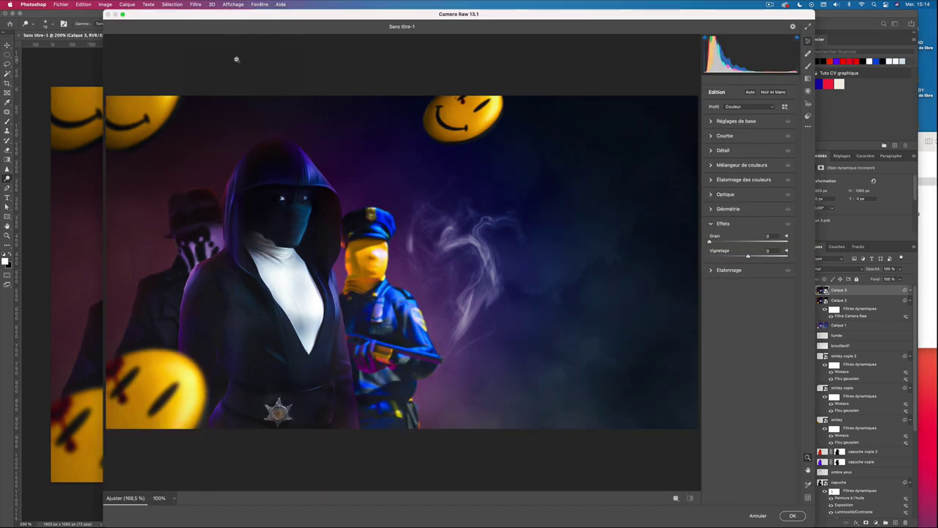
left_click(726, 123)
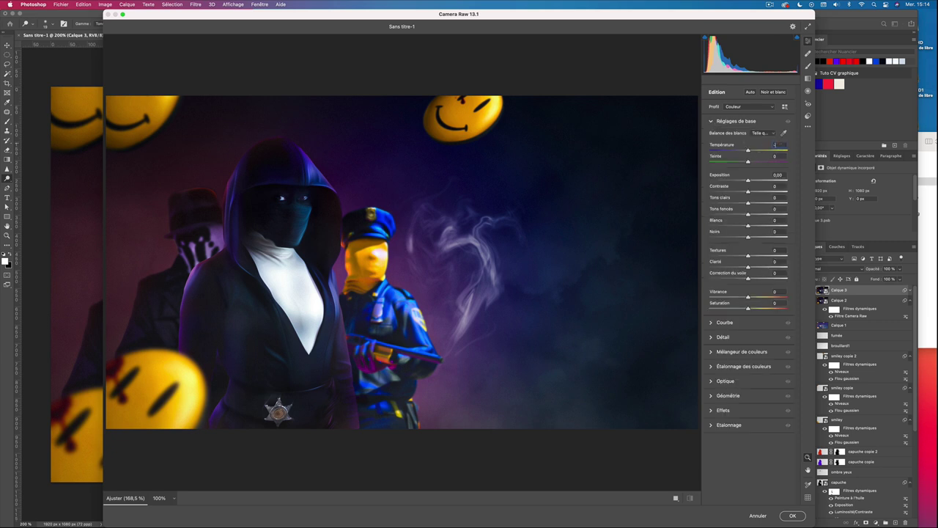
left_click_drag(748, 150, 738, 149)
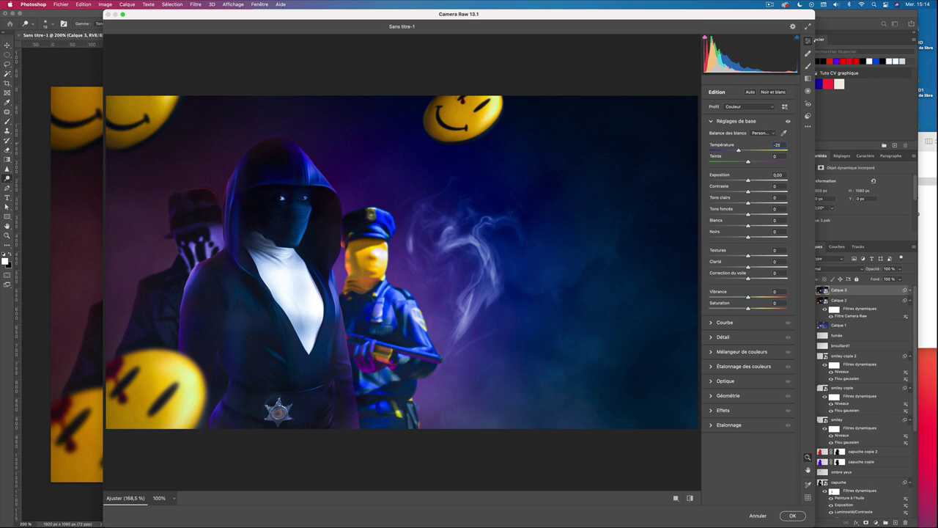
key("Return")
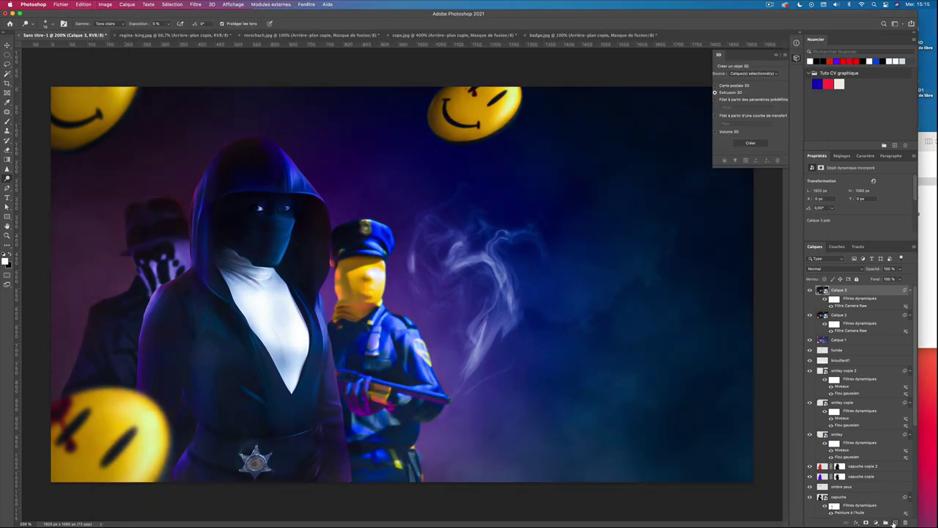
- Add a new layer and pick the Fog 11 brush at 3000 px
left_click(893, 522)
key("b")
left_click(28, 23)
scroll(73, 220, "down", 5)
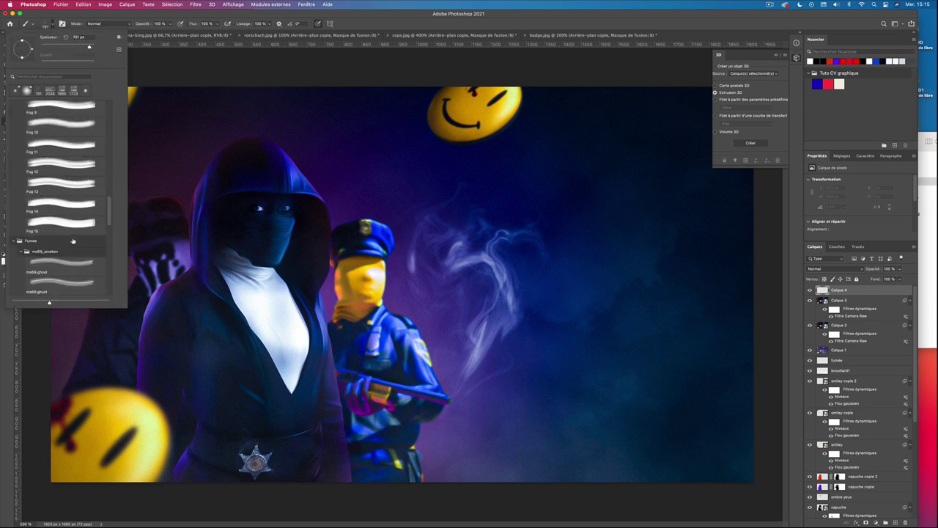
left_click(62, 146)
- Paint a single fog dab from below across the whole image
key("Escape")
key("super+minus")
key("super+minus")
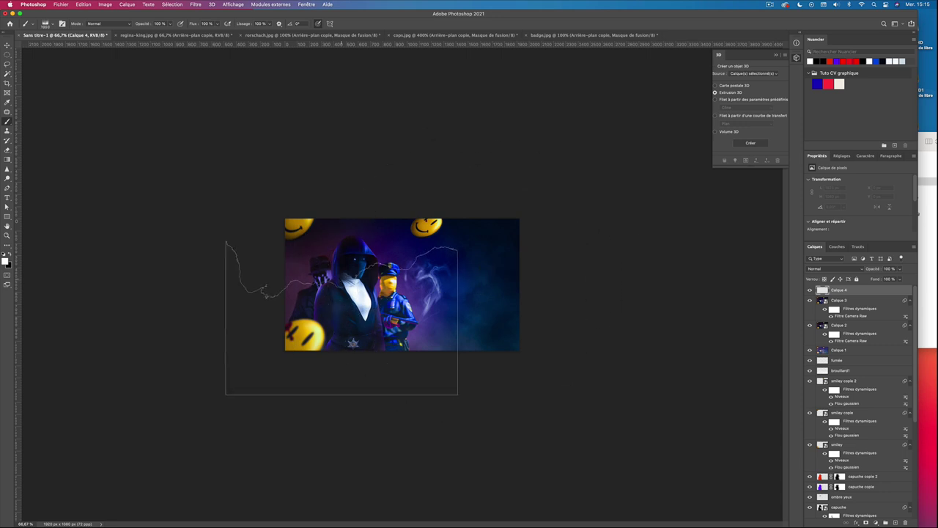
left_click(401, 289)
key("super+z")
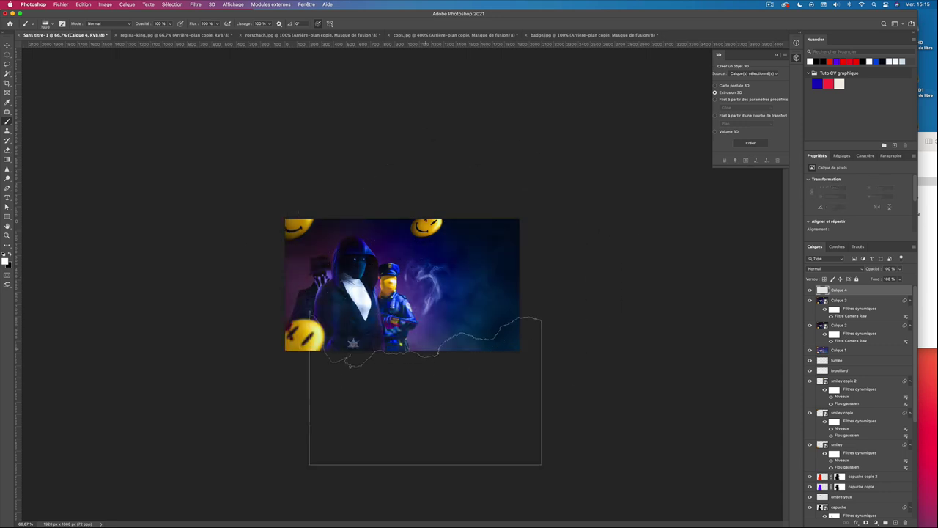
left_click(409, 374)
key("super+plus")
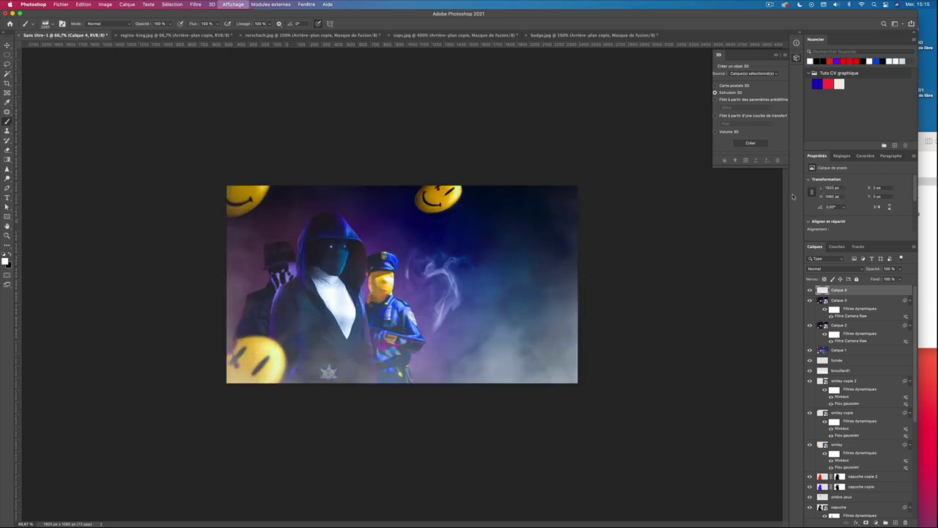
key("super+plus")
- Set the Calque 4 fog layer to 30% opacity, try its blend modes and compare it hidden
type("30")
key("Return")
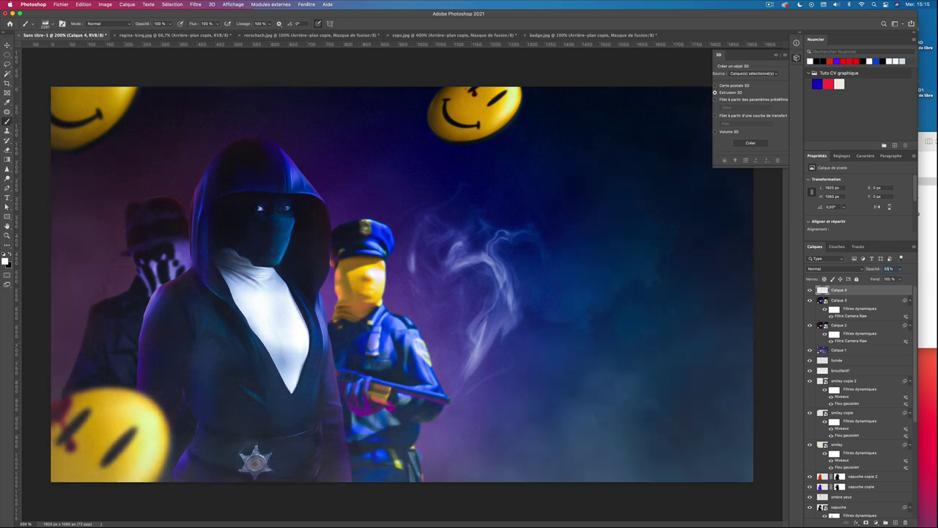
left_click(836, 268)
left_click(811, 290)
left_click(811, 290)
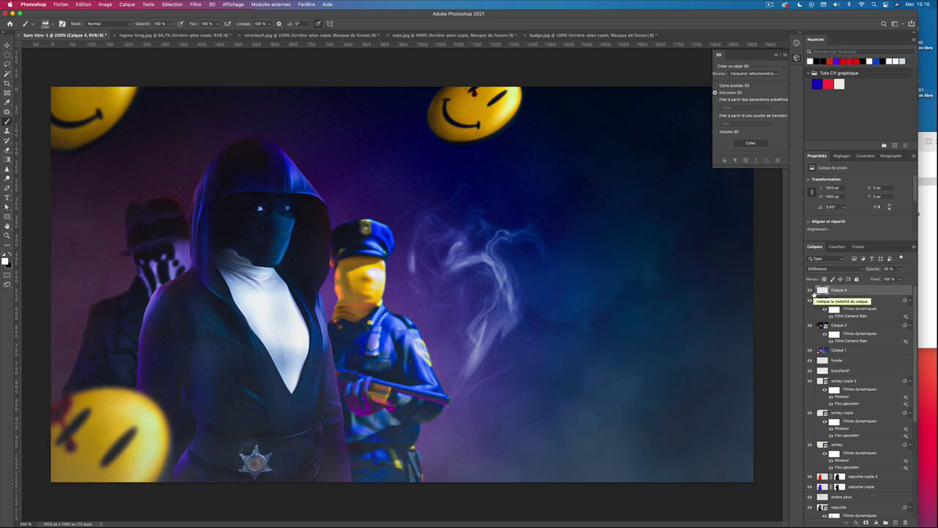
key("super+minus")
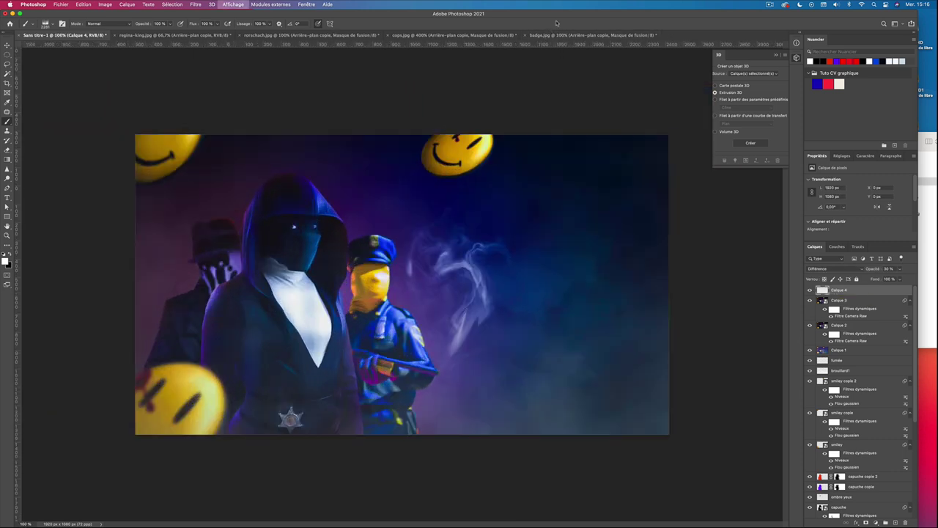
key("super+plus")
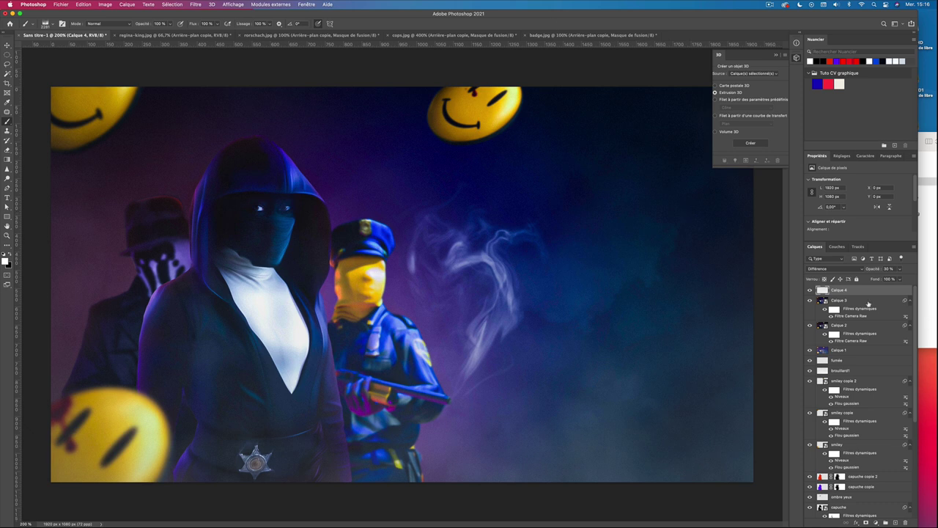
- Stamp all visible layers into a new layer and add a -27 Lens Correction vignette
key("super+alt+shift+e")
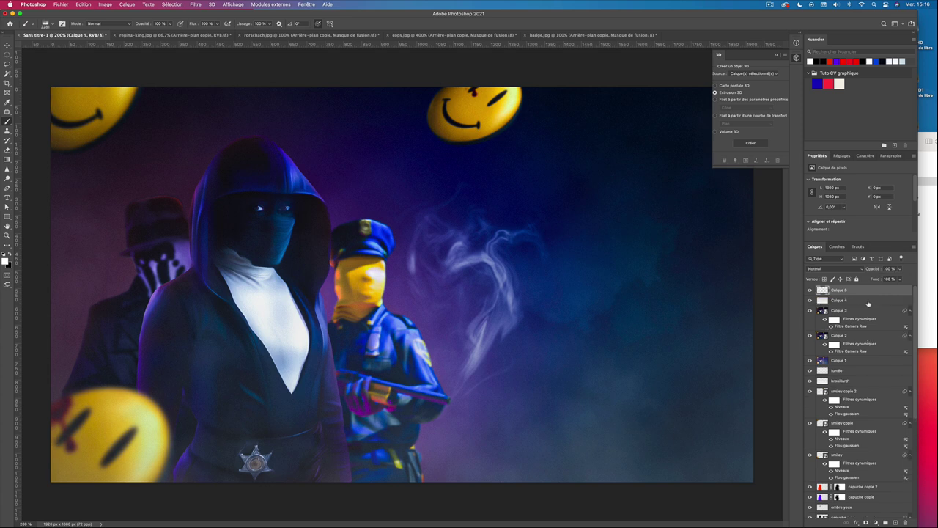
left_click(195, 4)
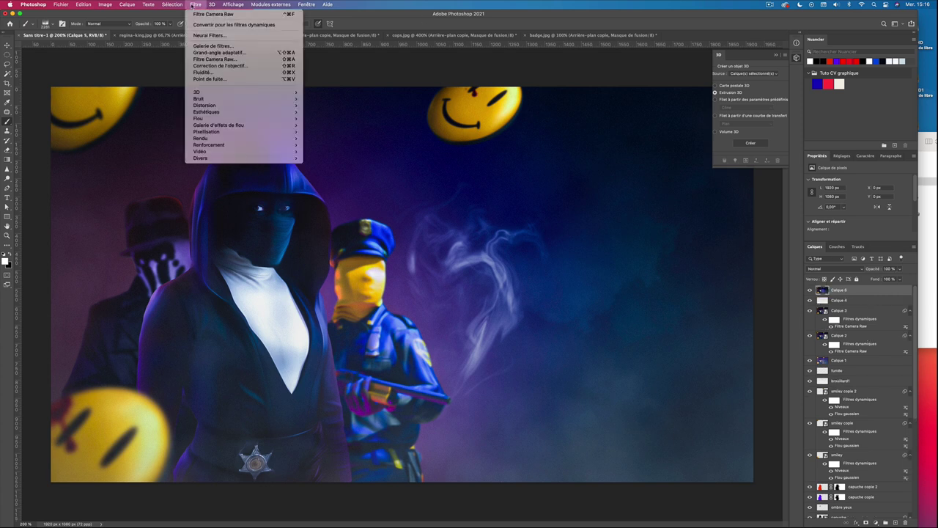
left_click(251, 67)
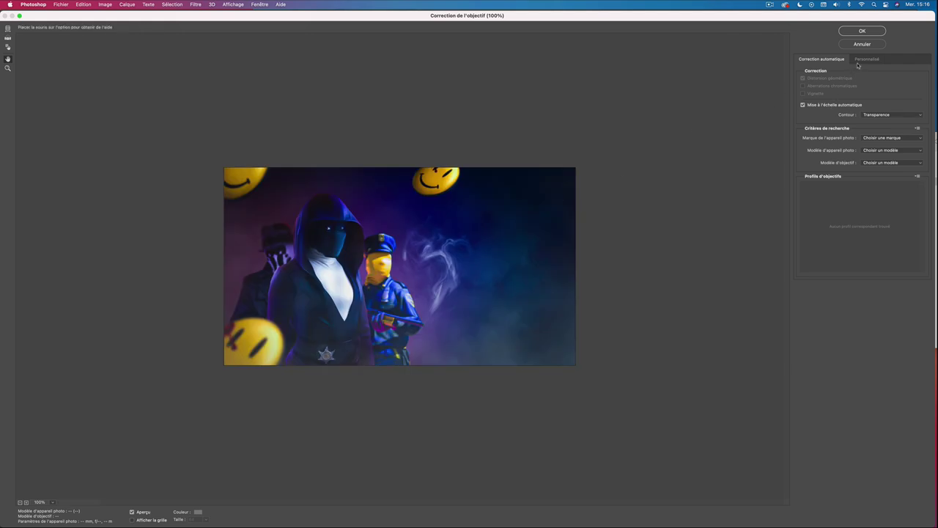
left_click(859, 60)
mouse_move(862, 177)
left_mouse_down()
mouse_move(841, 176)
mouse_move(835, 197)
left_mouse_up()
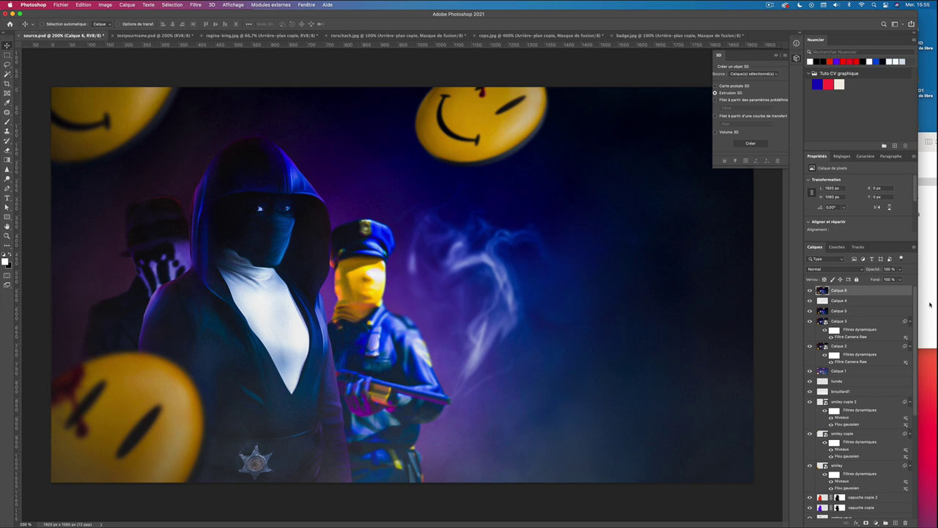
- Place logo-HBO.png in the lower right and pick the Montserrat font archive from Sources
left_click(929, 304)
mouse_move(901, 192)
left_mouse_down()
mouse_move(488, 282)
mouse_move(510, 278)
left_mouse_up()
key("Return")
left_click_drag(431, 289, 597, 419)
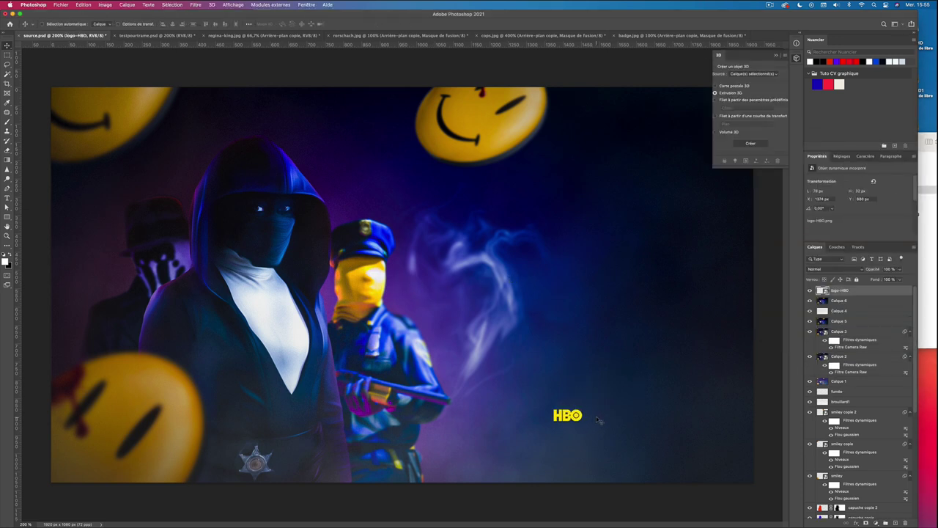
left_click(930, 281)
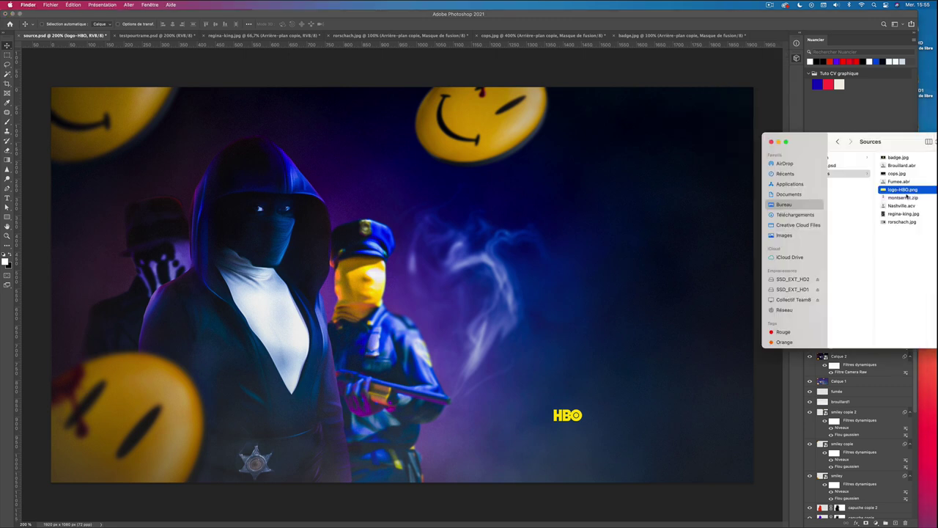
left_click(901, 199)
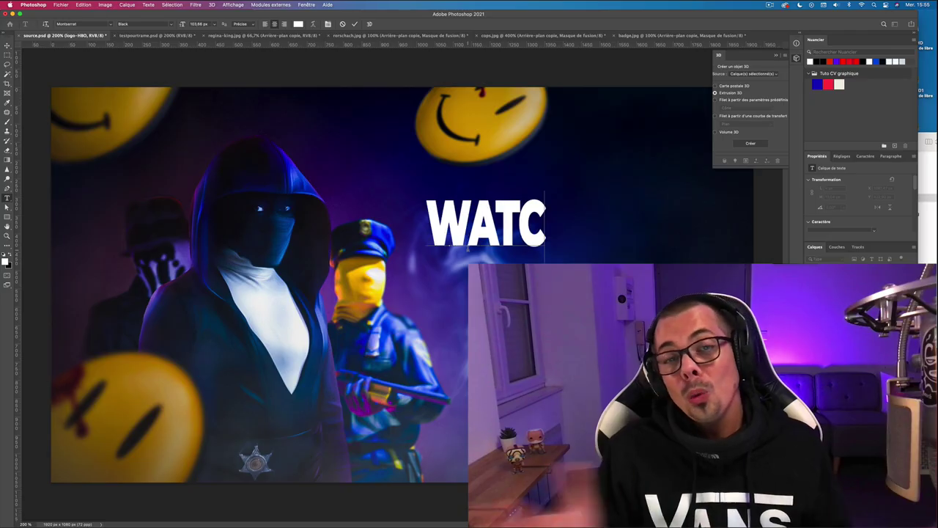
- Finish the WATCHMEN title text and move it to the right of the cop
type("H")
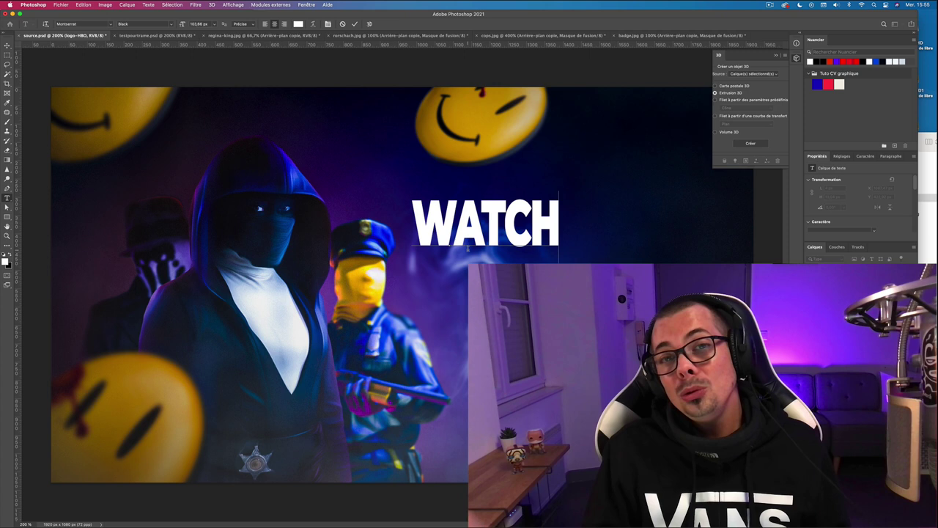
type("MEN")
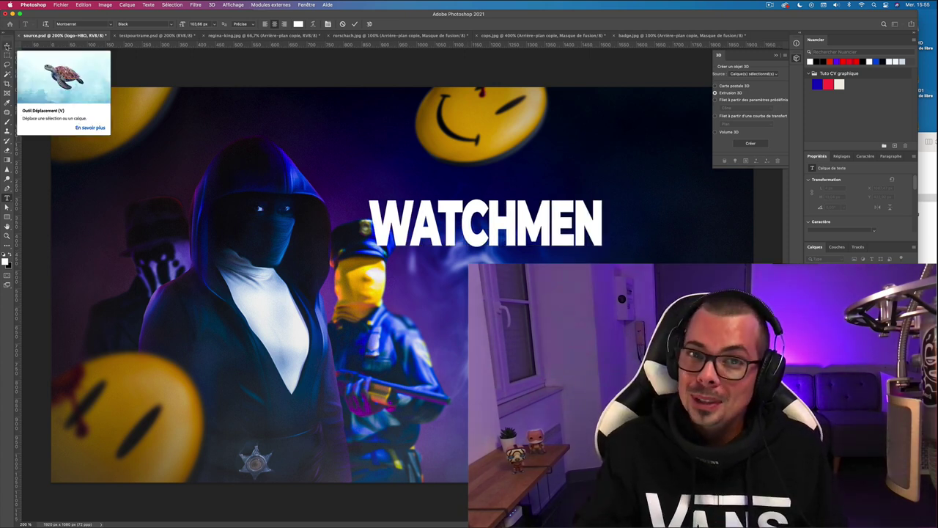
left_click(7, 45)
left_click_drag(470, 213, 744, 247)
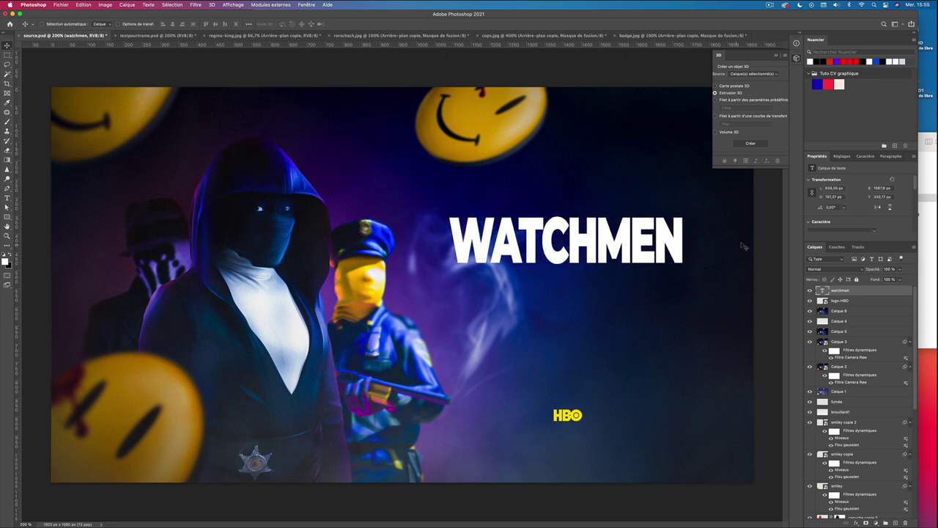
left_click(863, 157)
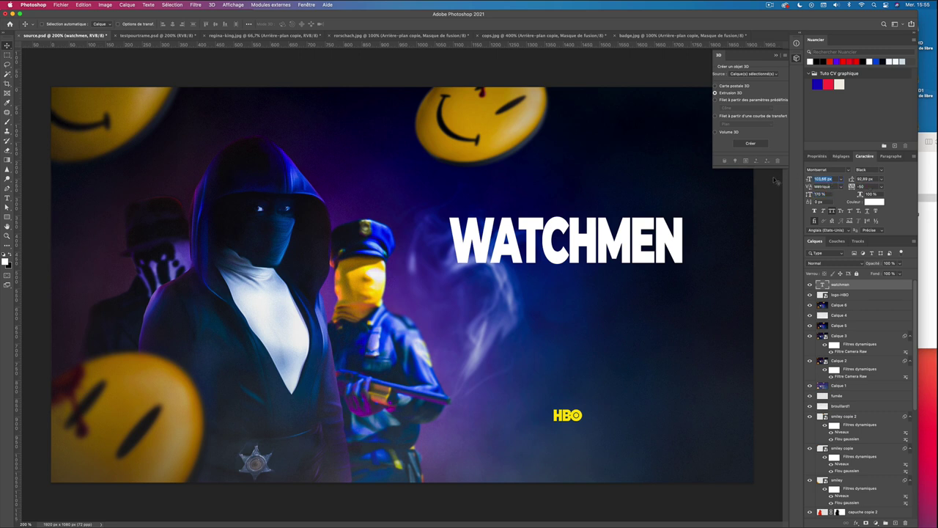
- Size the WATCHMEN title to 105 px and fill a white rectangle beneath it
type("105")
key("Return")
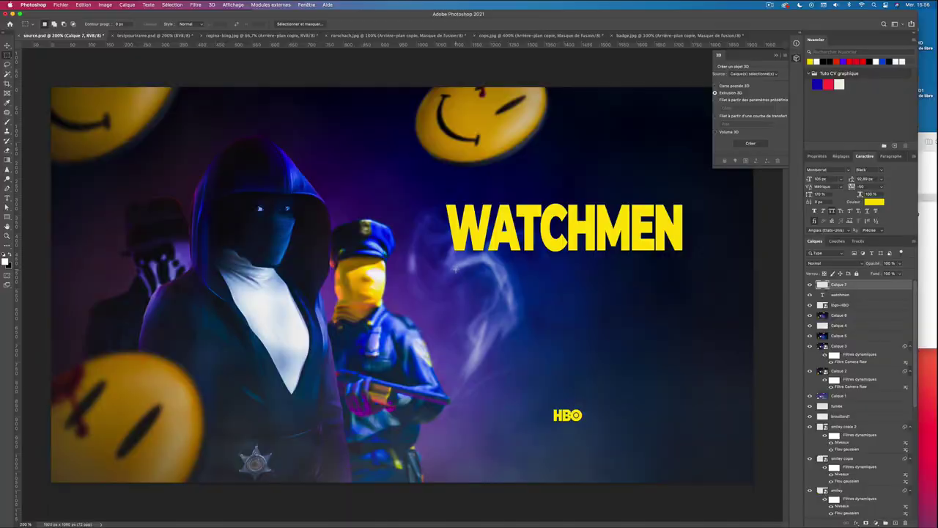
mouse_move(590, 313)
left_mouse_down()
mouse_move(686, 314)
mouse_move(716, 334)
left_mouse_up()
key("ctrl+BackSpace")
- Duplicate the WATCHMEN text layer and move the copy down onto the white bar
key("v")
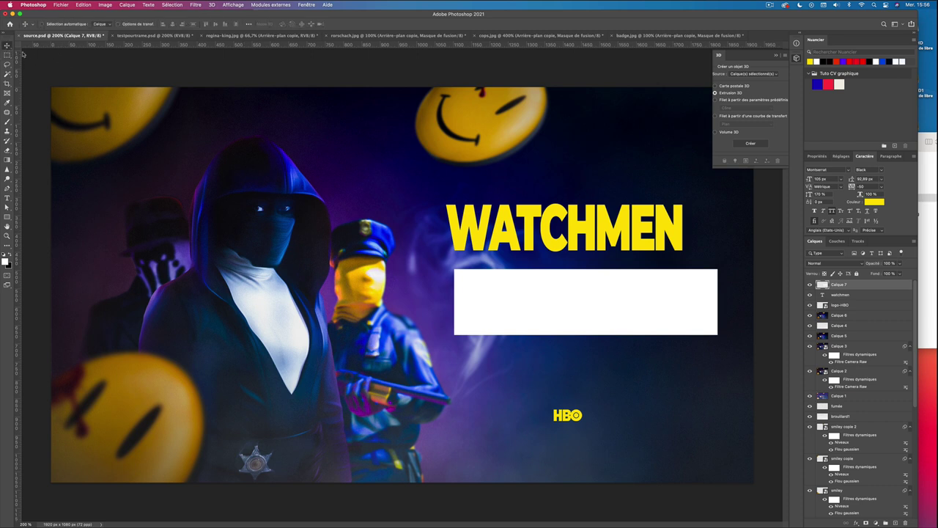
left_click(846, 294)
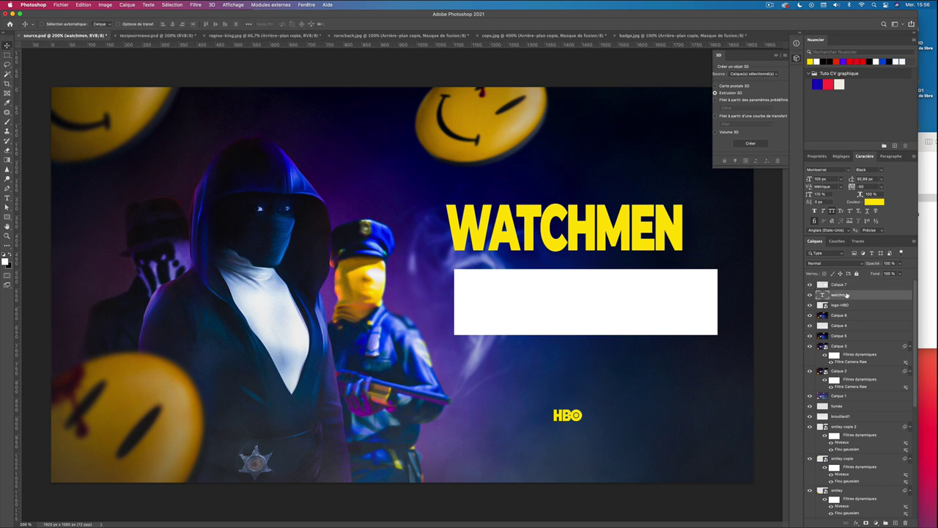
key("ctrl+j")
left_click_drag(854, 295, 851, 284)
left_click_drag(599, 243, 618, 306)
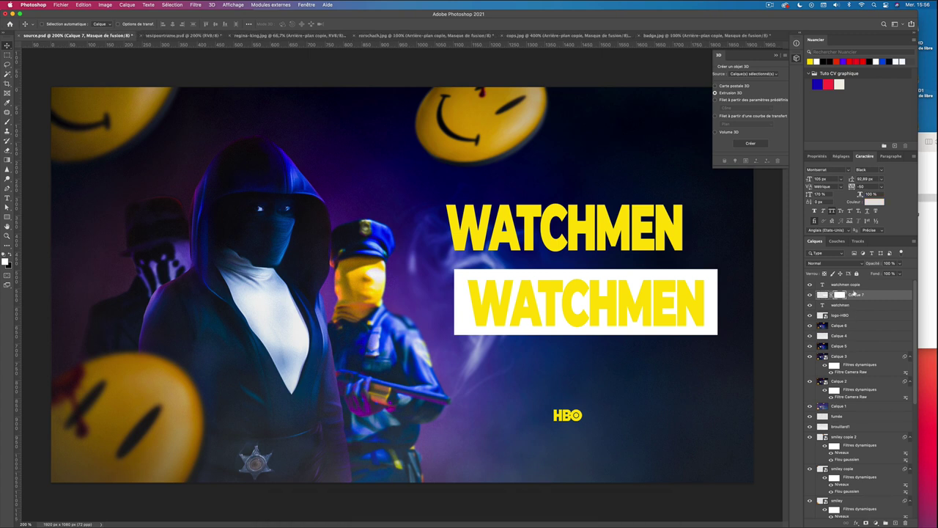
left_click_drag(849, 294, 856, 294)
- Fill the lettering selection with black in Calque 7's mask, cutting WATCHMEN out of the box
left_click(823, 284, "super")
left_click(840, 295)
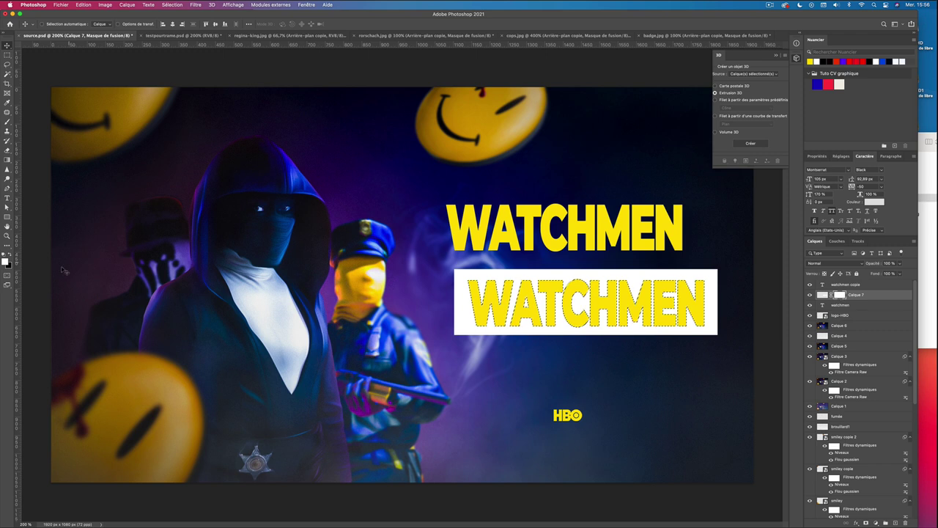
key("x")
left_click(83, 5)
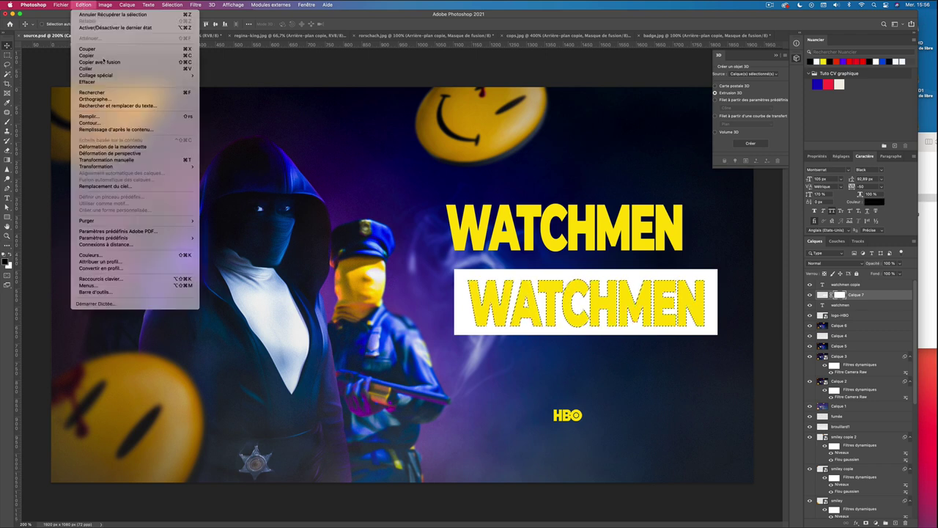
left_click(90, 116)
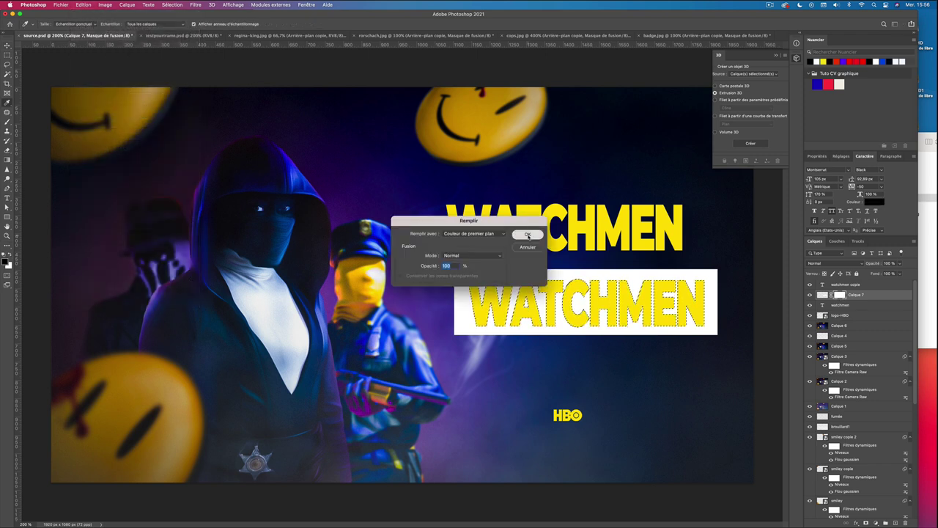
left_click(528, 235)
key("v")
key("ctrl+d")
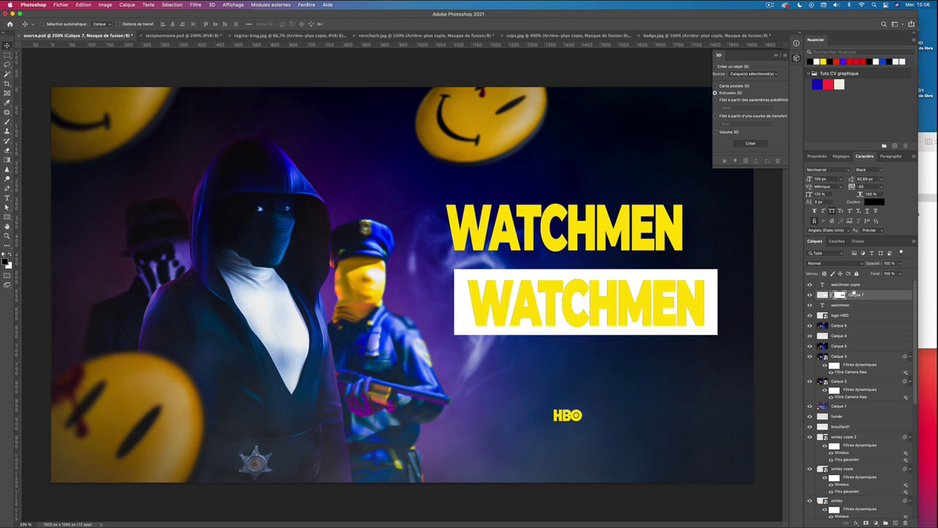
- Move the yellow 'watchmen copie' layer below the white box and paste a new text layer
left_click(851, 286)
mouse_move(597, 266)
left_mouse_down()
mouse_move(599, 331)
mouse_move(599, 295)
left_mouse_up()
key("ctrl+v")
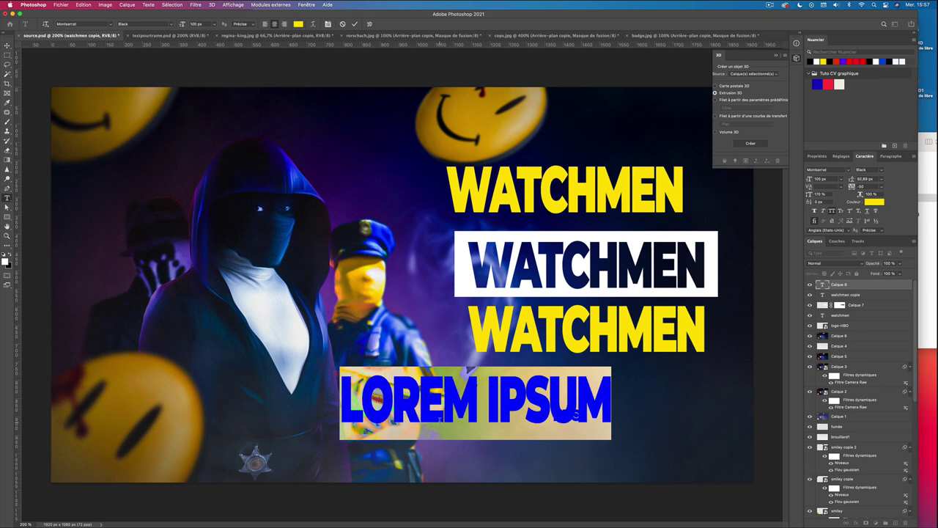
- Type IT'S TIME with trailing dots and set it to 24 px
type("IT'S TI")
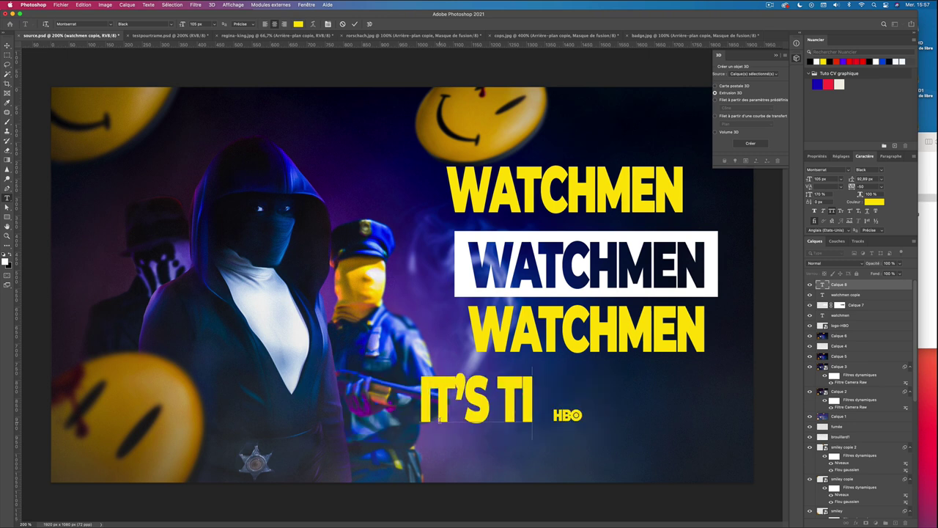
type("ME")
type("...")
key("ctrl+a")
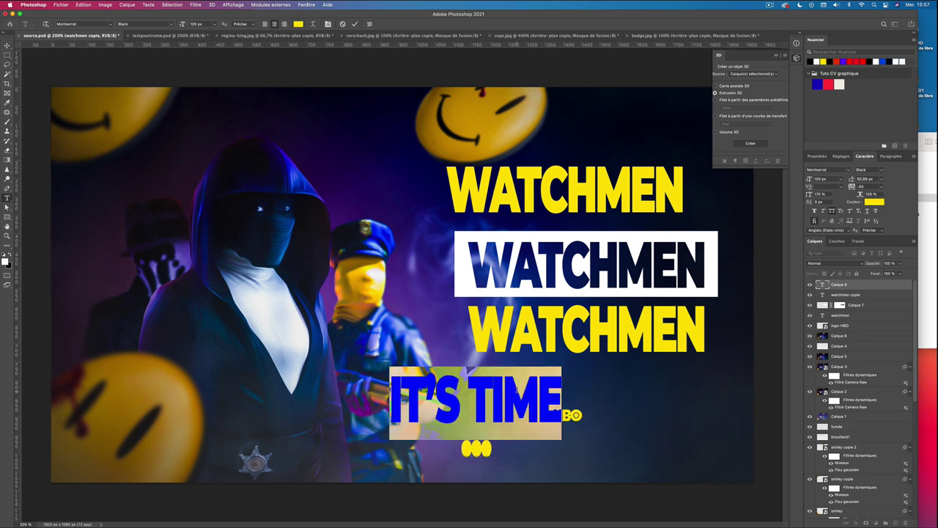
type("30")
key("Return")
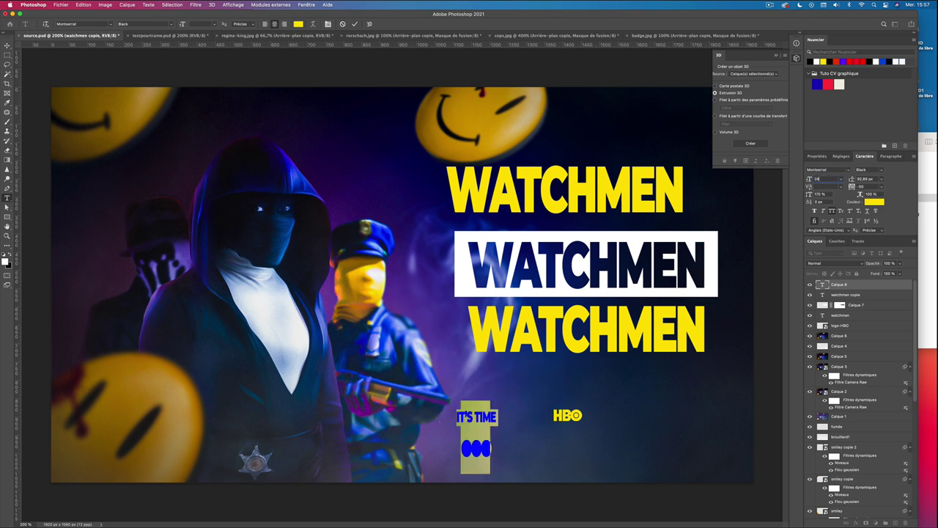
key("Return")
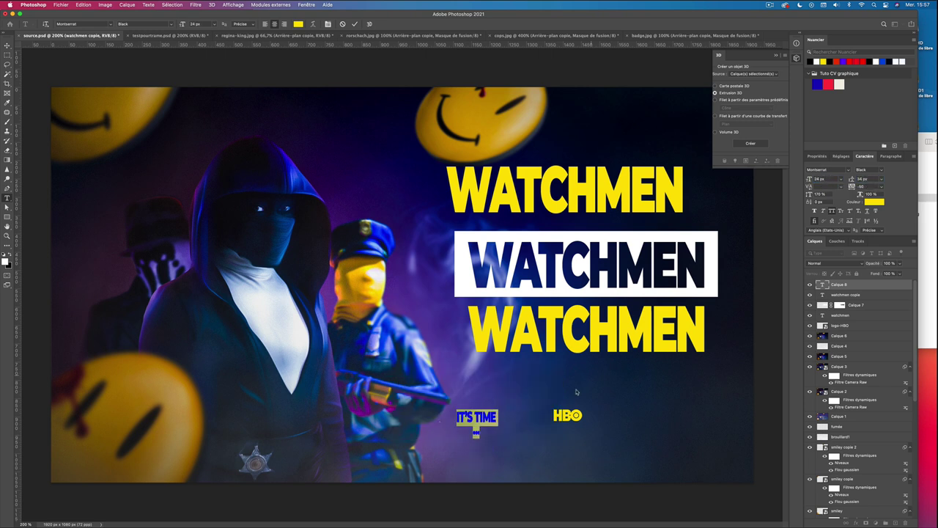
double_click(486, 416)
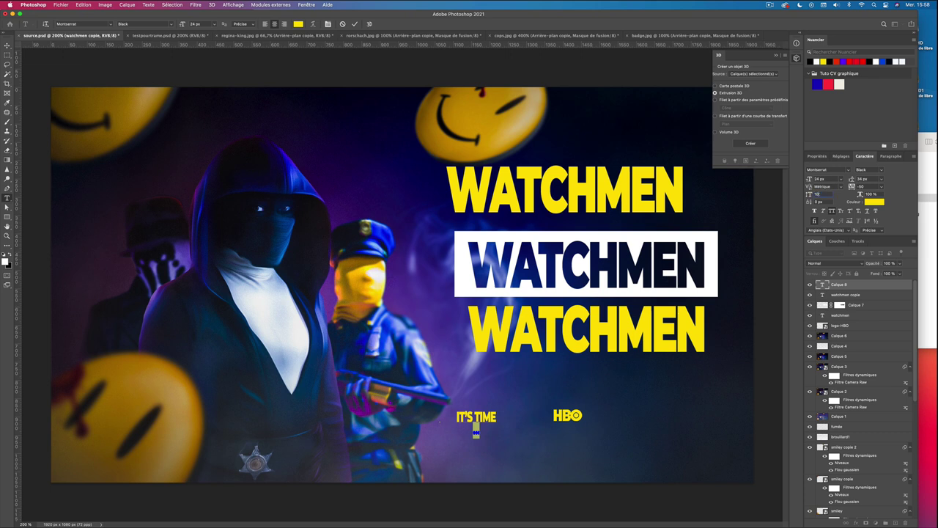
type("0 %")
key("ctrl+Return")
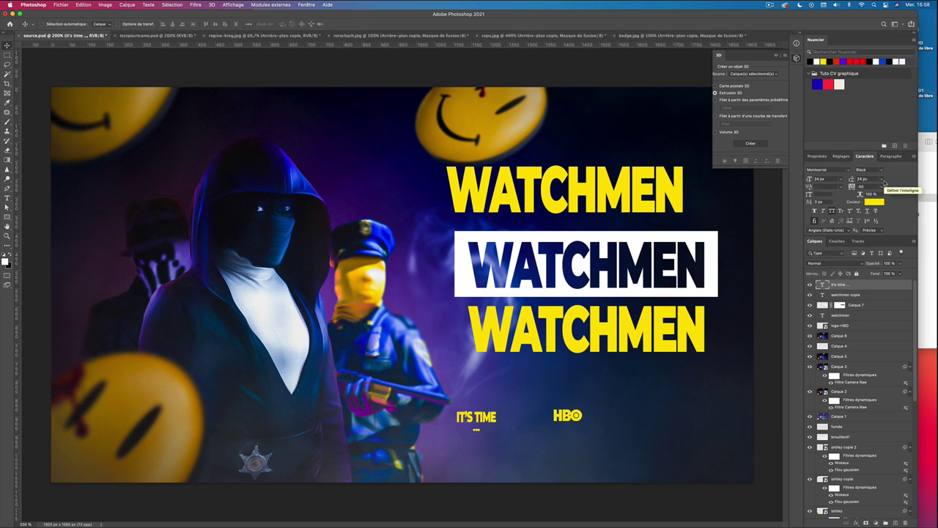
- Move IT'S TIME above the HBO logo and type a new line 'AN LIMITED SERIES'
left_click_drag(477, 416, 574, 375)
key("t")
left_click(224, 415)
type("AN")
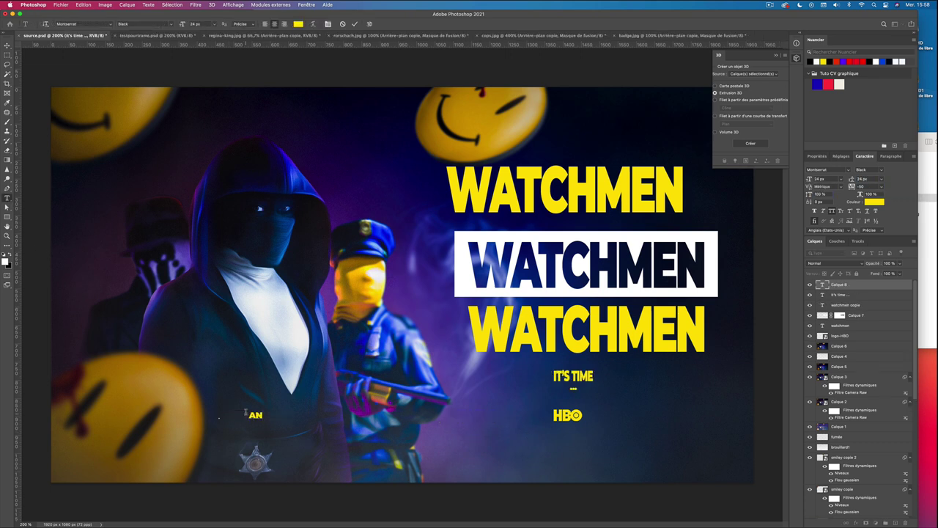
type(" LIMITED SERIES")
- Make the tagline white, 25 px, 120% vertical scale and 300 tracking
key("ctrl+a")
left_click(874, 201)
left_click(652, 168)
key("Return")
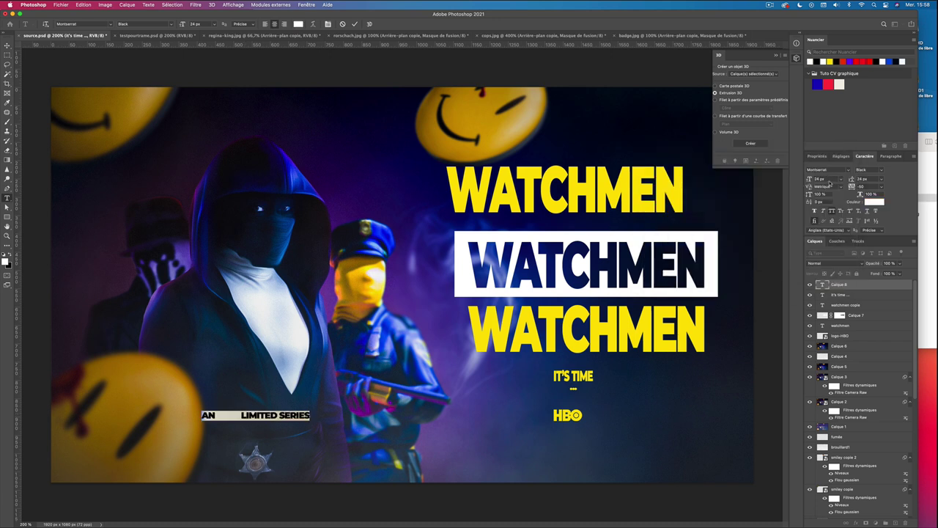
key("Tab")
type("120")
key("Tab")
type("300")
key("Tab")
- Set the tagline to SemiBold and position it so HBO sits between AN and LIMITED SERIES
left_click(884, 173)
left_click(873, 213)
left_click(884, 173)
left_click(873, 233)
left_click_drag(257, 414, 616, 415)
key("v")
left_click(872, 170)
left_click(873, 221)
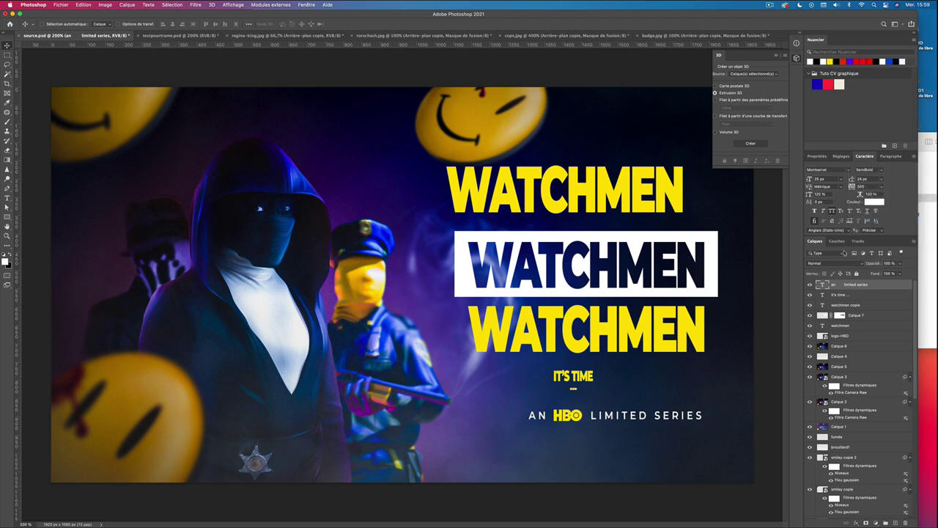
key("ctrl+semicolon")
- Free-transform the white box (Calque 7) to shift it down and slightly left
left_click(716, 258)
key("ctrl+t")
left_click_drag(614, 260, 603, 279)
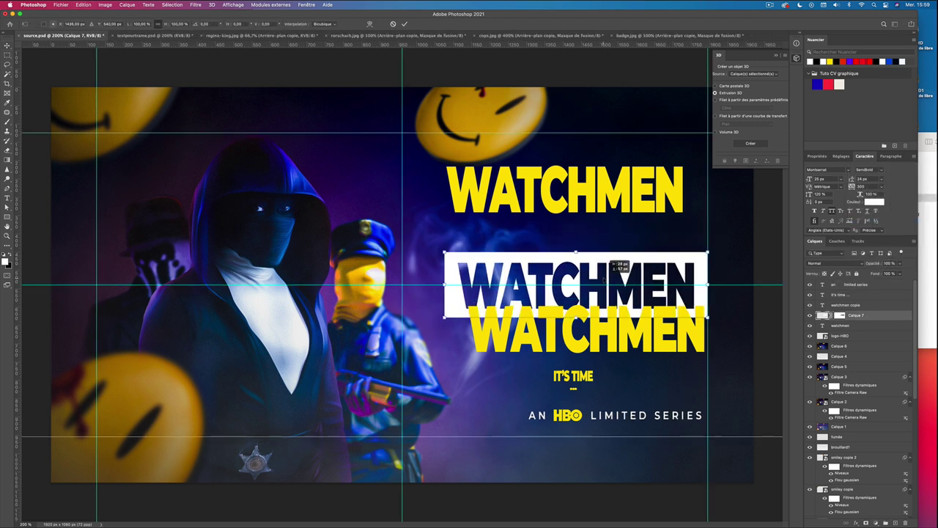
key("Return")
- Stack the yellow WATCHMEN titles tightly above and just under the white box
left_click_drag(593, 207, 614, 299)
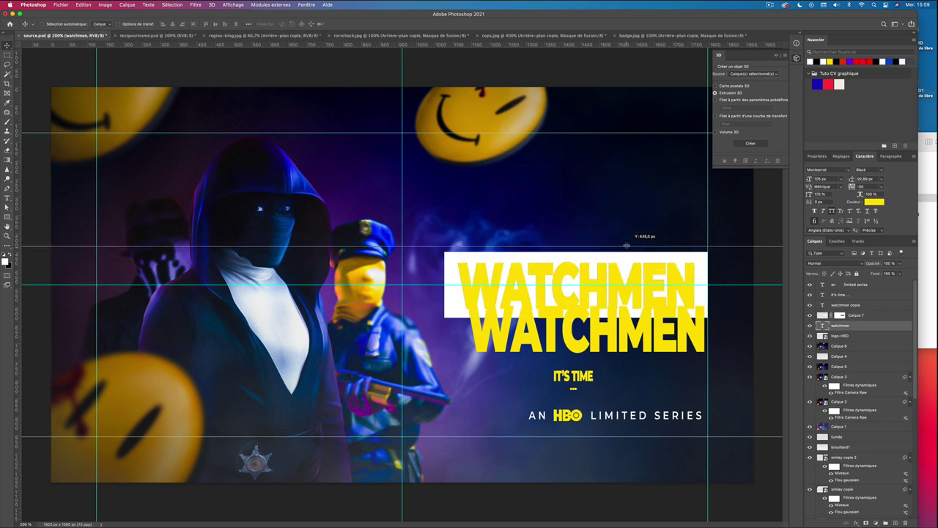
left_click_drag(614, 299, 612, 212)
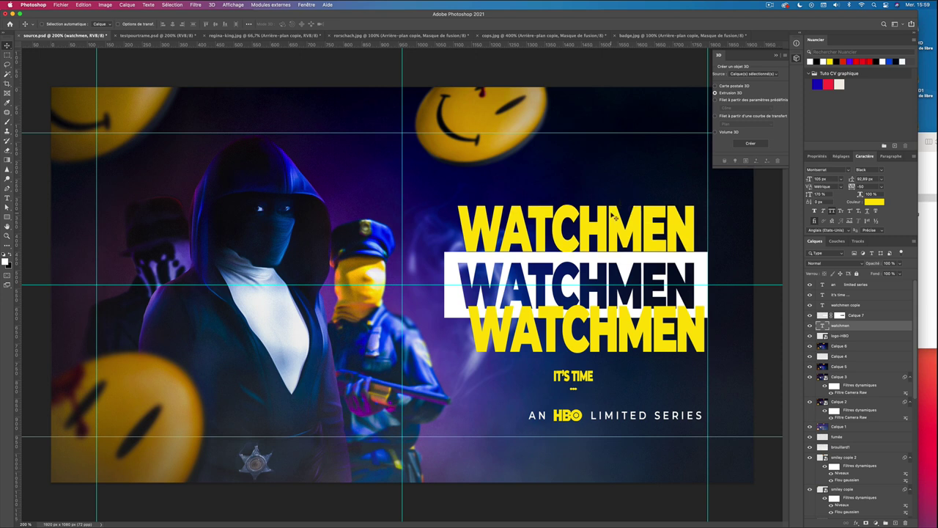
left_click_drag(614, 225, 611, 211)
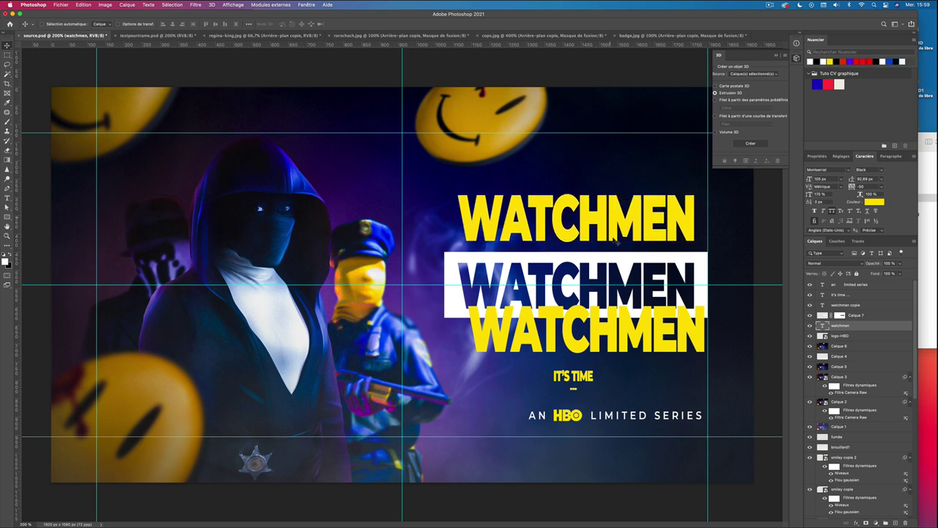
mouse_move(613, 331)
left_mouse_down()
mouse_move(604, 295)
mouse_move(606, 329)
left_mouse_up()
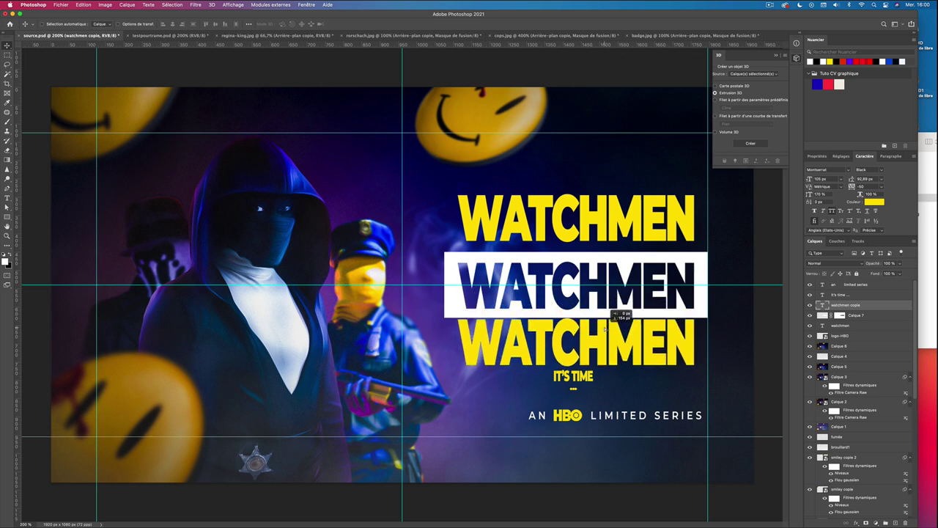
left_click_drag(612, 332, 612, 345)
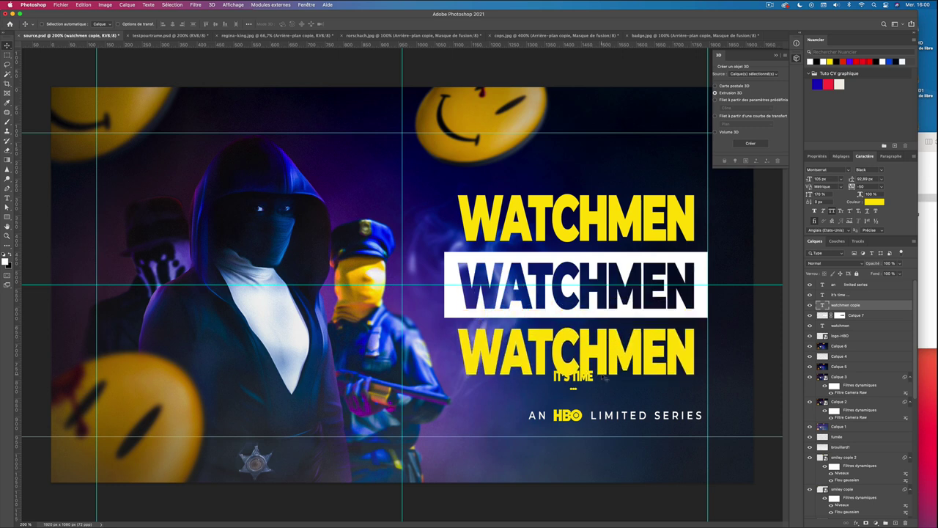
- Add a vertical guide at the white box's centre and centre IT'S TIME on it below the titles
left_click(625, 262)
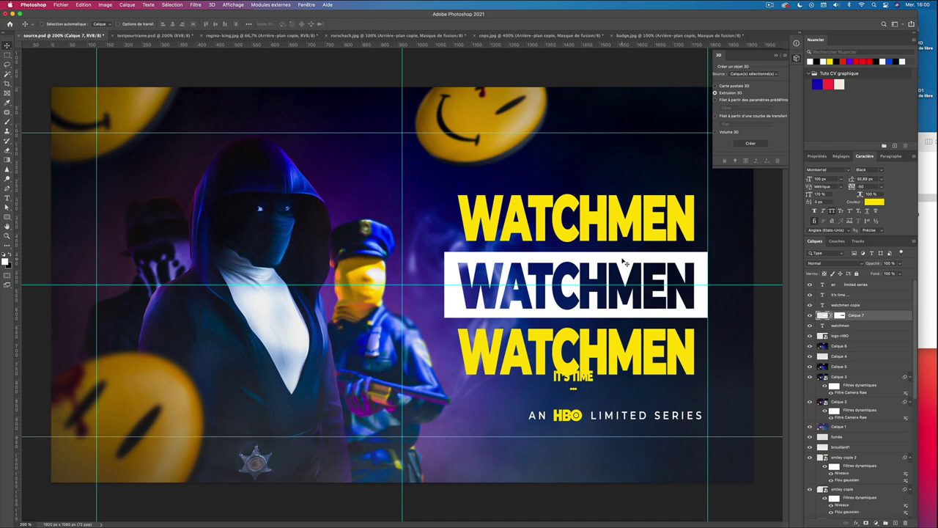
left_click_drag(20, 263, 576, 272)
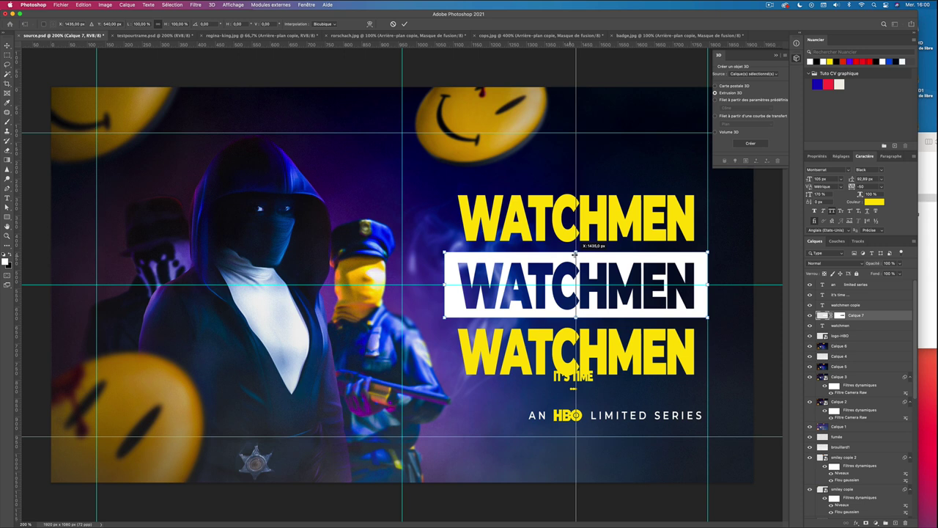
left_click(562, 383)
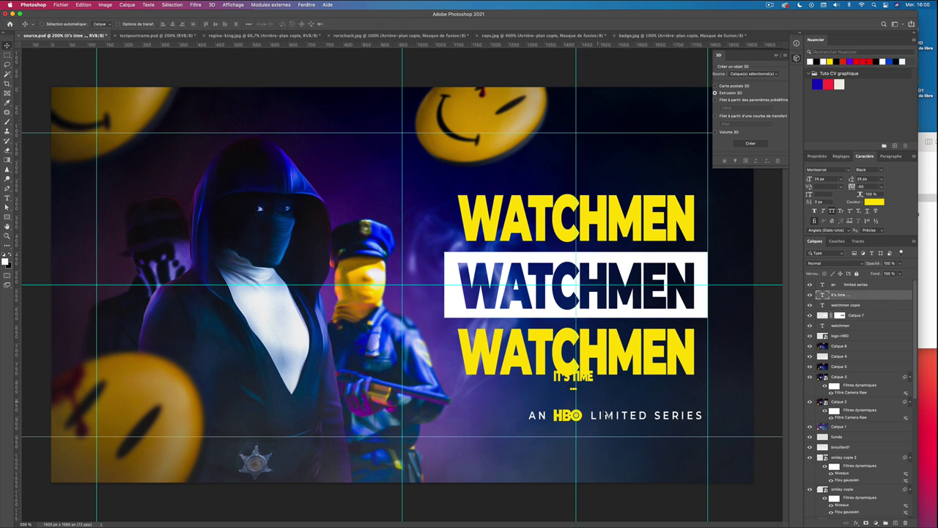
mouse_move(574, 377)
left_mouse_down()
mouse_move(577, 396)
mouse_move(524, 440)
left_mouse_up()
- Centre the HBO Limited Series line with its logo, nudge IT'S TIME down, and hide guides
left_click(564, 434)
left_click(564, 424, "shift")
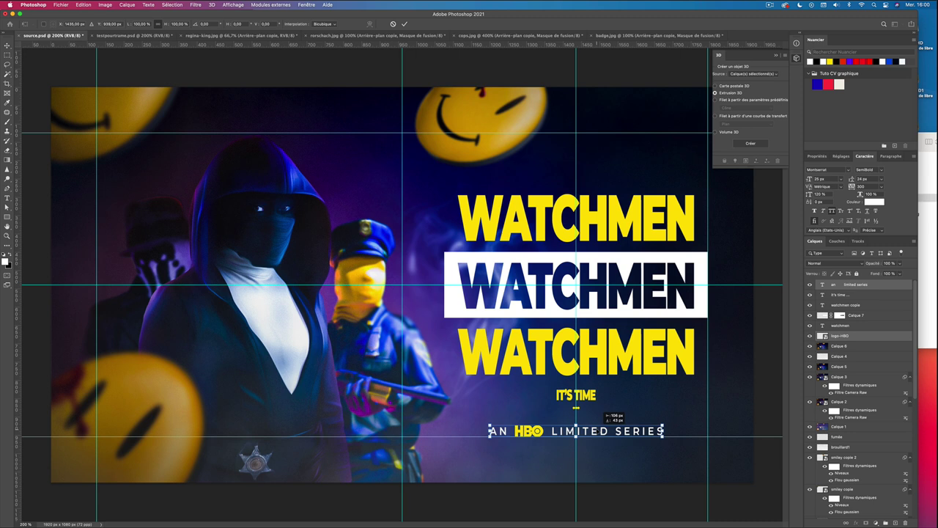
key("Return")
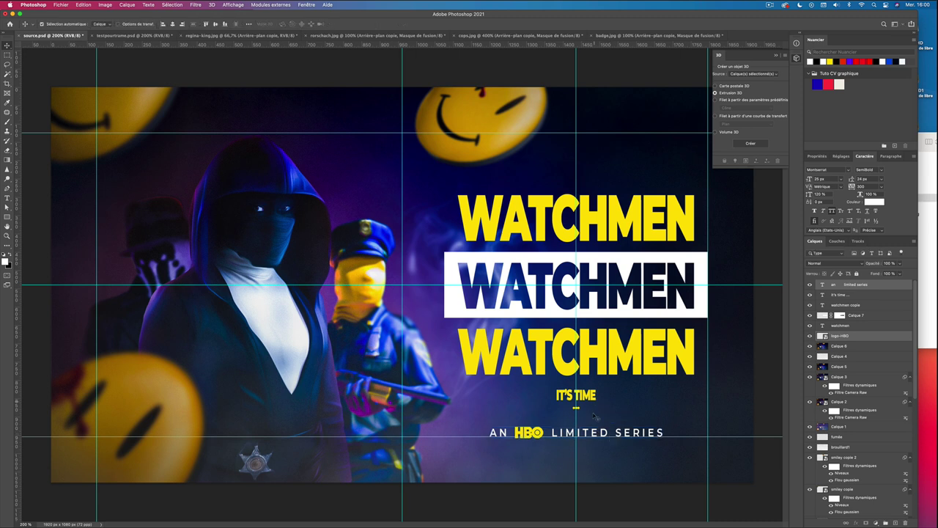
left_click(600, 397)
key("Down")
key("Down")
key("Down")
key("ctrl+semicolon")
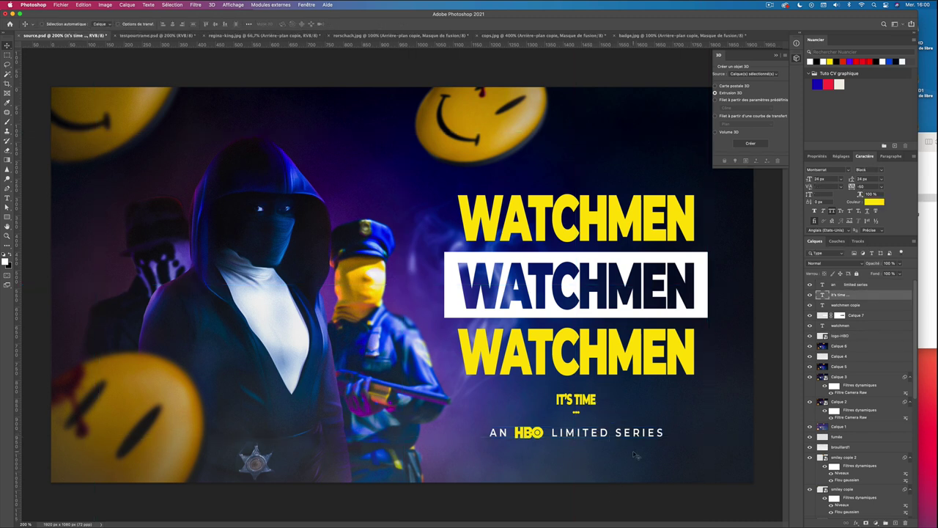